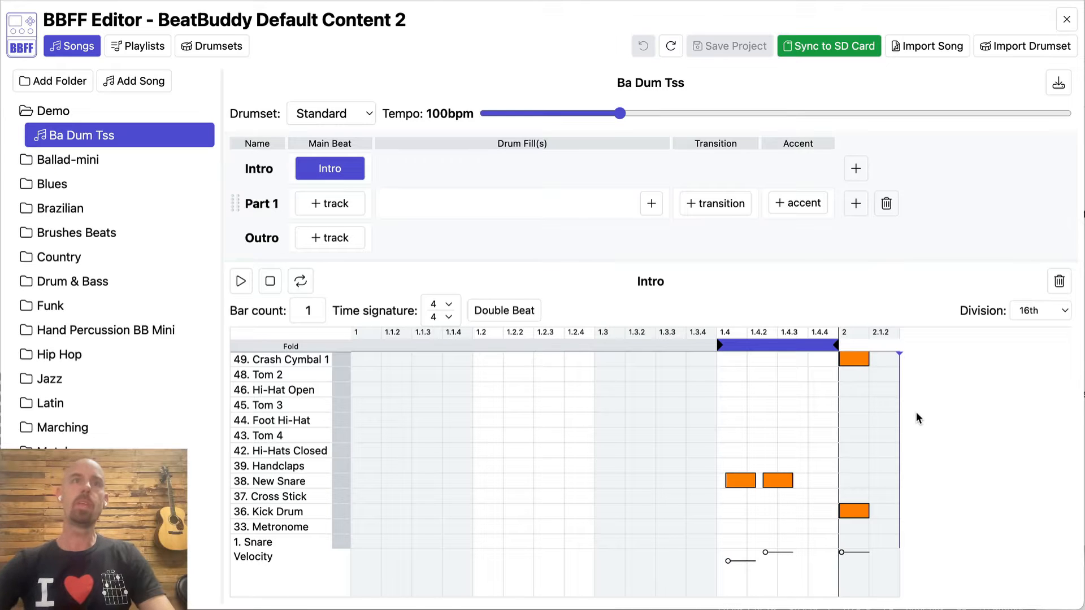
Close the current project and open the BeatBuddy Default Content 2.1 - Project folder.
left_click(1067, 21)
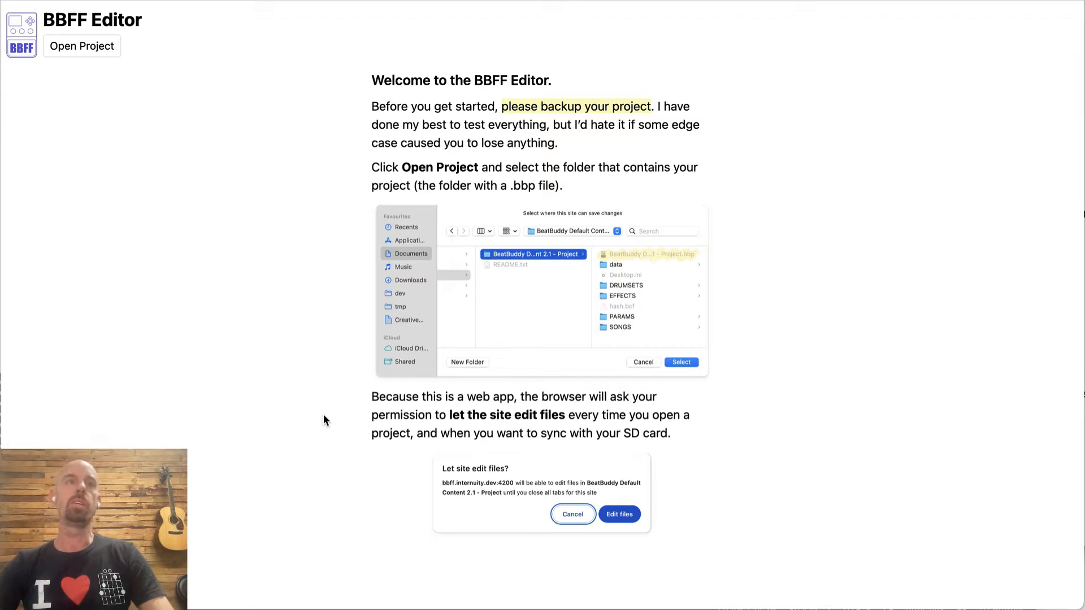
left_click(85, 49)
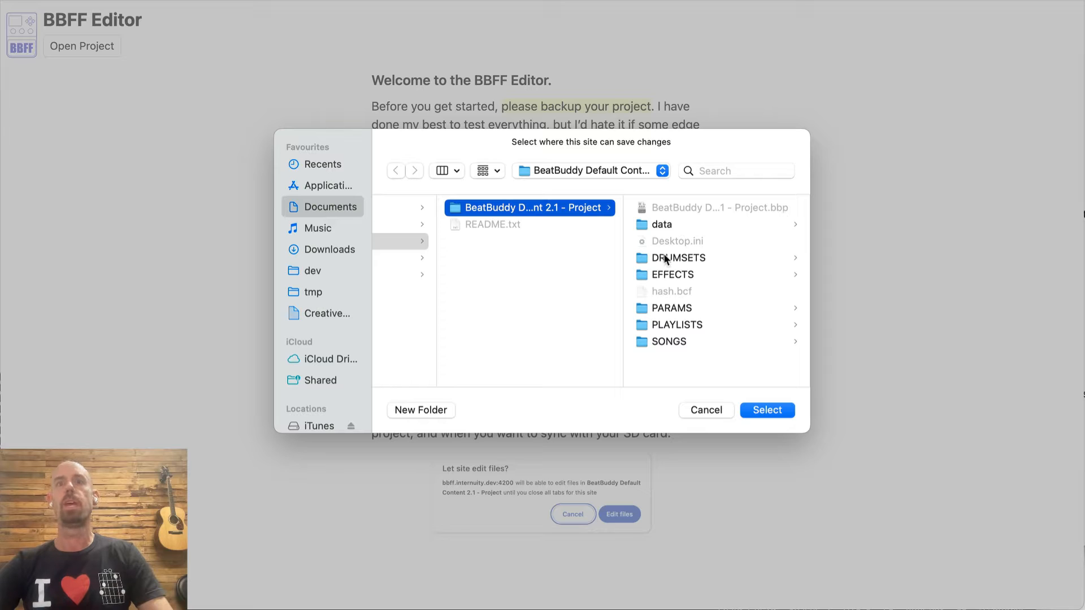
left_click(759, 409)
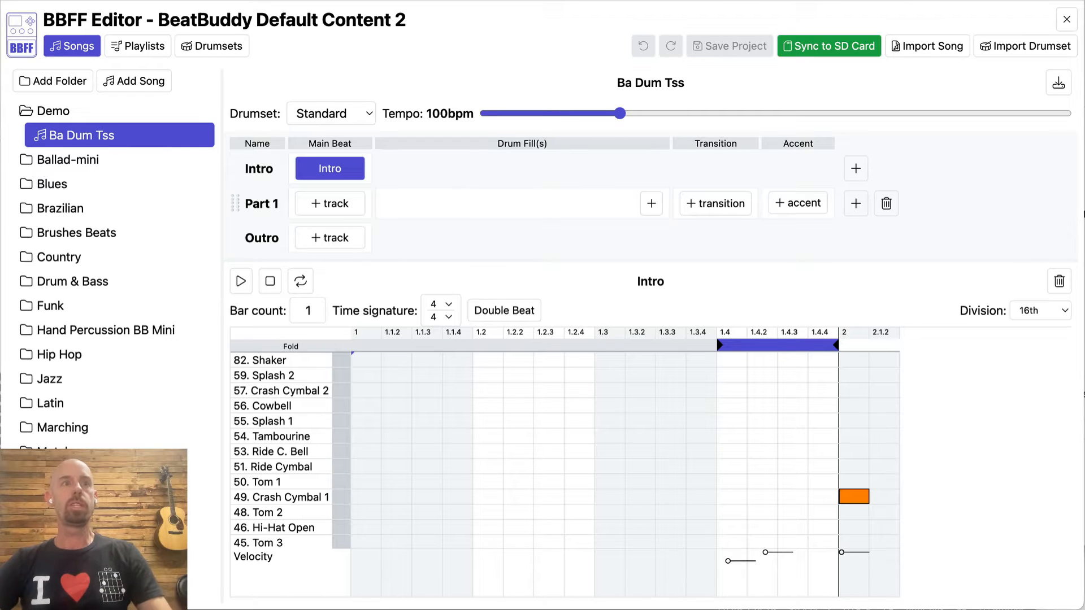
Open the Blues 2 song in the Blues folder and view its Part 1 main beat with the drum rows folded and unfolded.
left_click(27, 184)
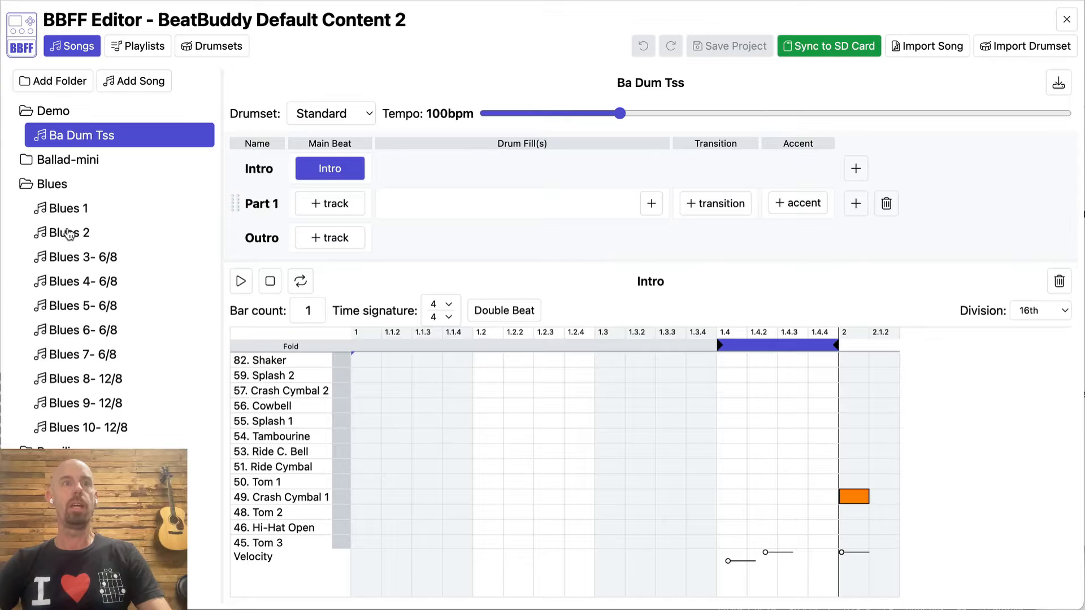
left_click(69, 233)
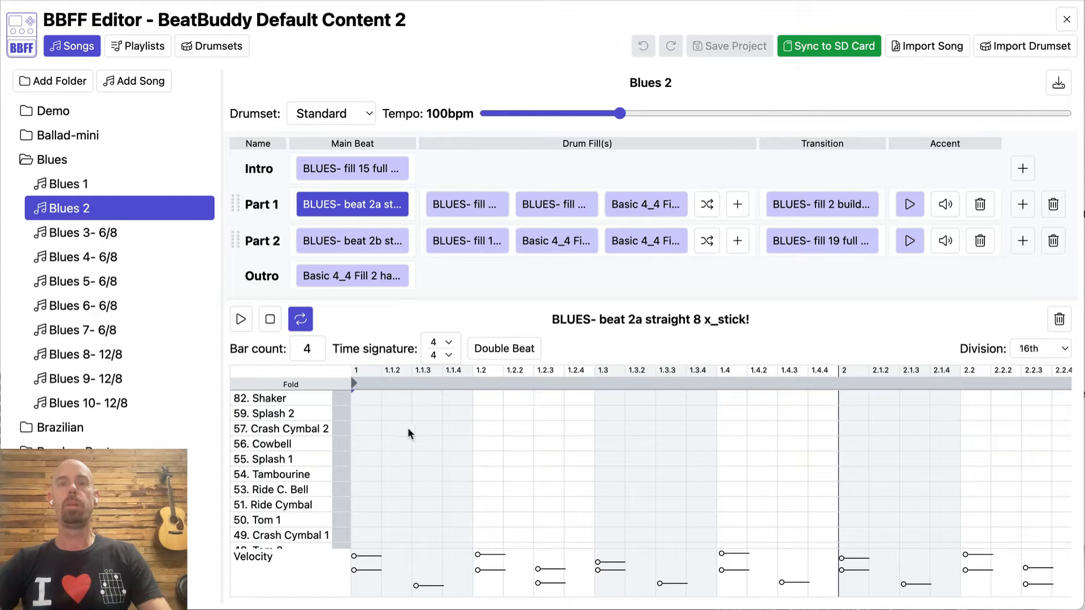
left_click(287, 385)
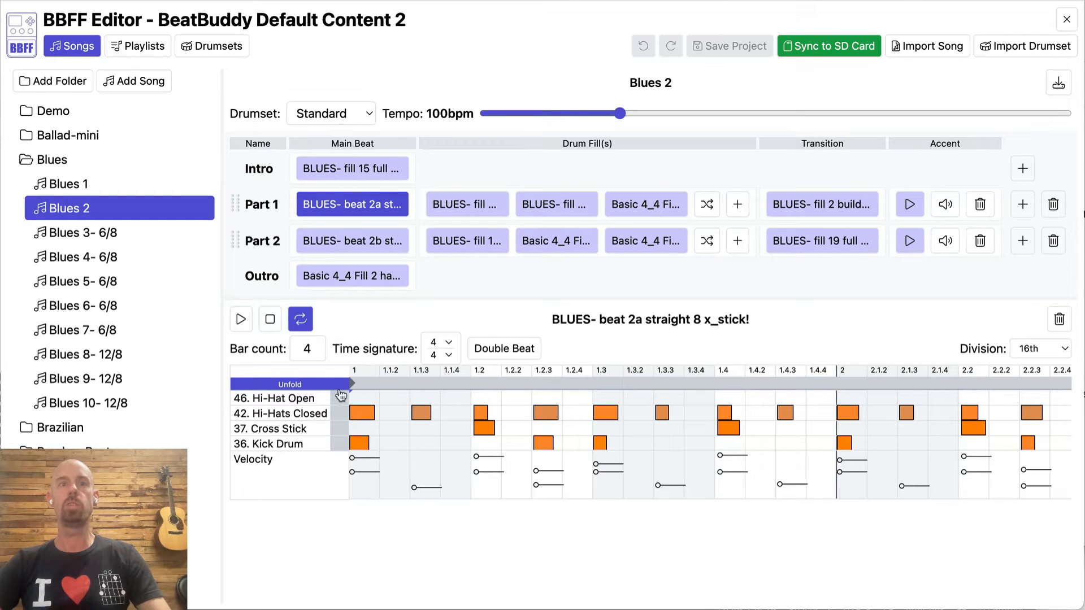
left_click(322, 388)
scroll(390, 453, "down", 5)
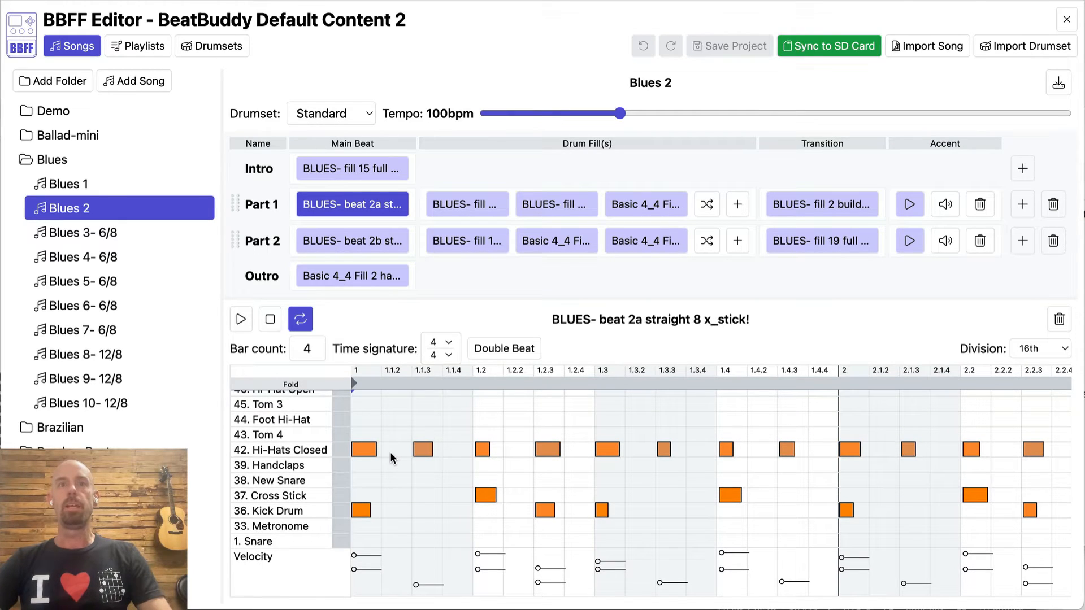
mouse_move(518, 300)
left_mouse_down()
mouse_move(523, 237)
mouse_move(523, 342)
mouse_move(532, 246)
mouse_move(528, 304)
left_mouse_up()
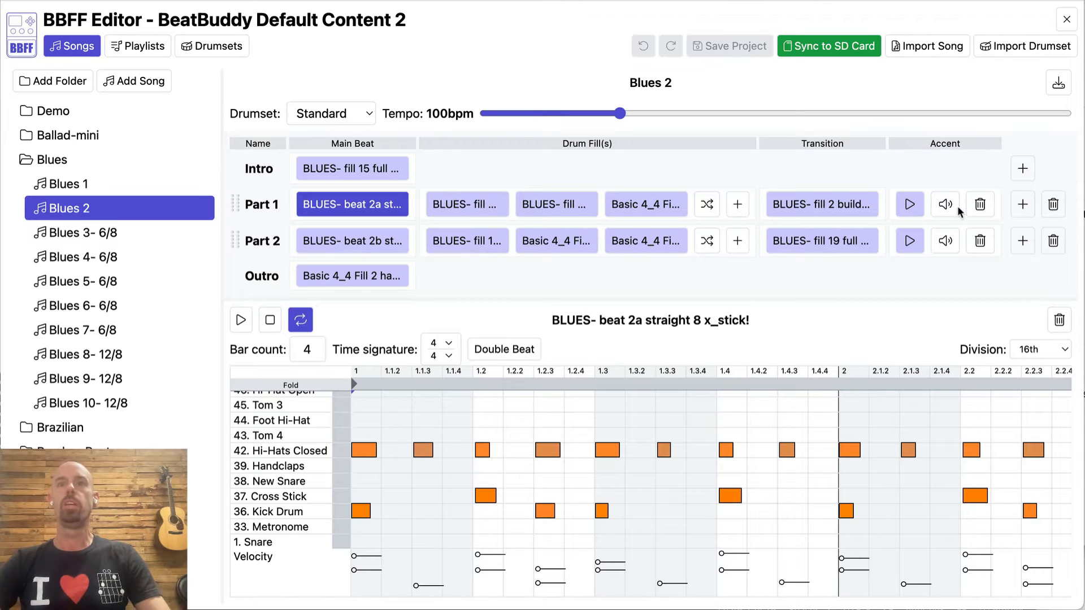
Insert an empty part after Part 1 and delete it, and try reordering Part 1 and Part 2.
left_click(1025, 209)
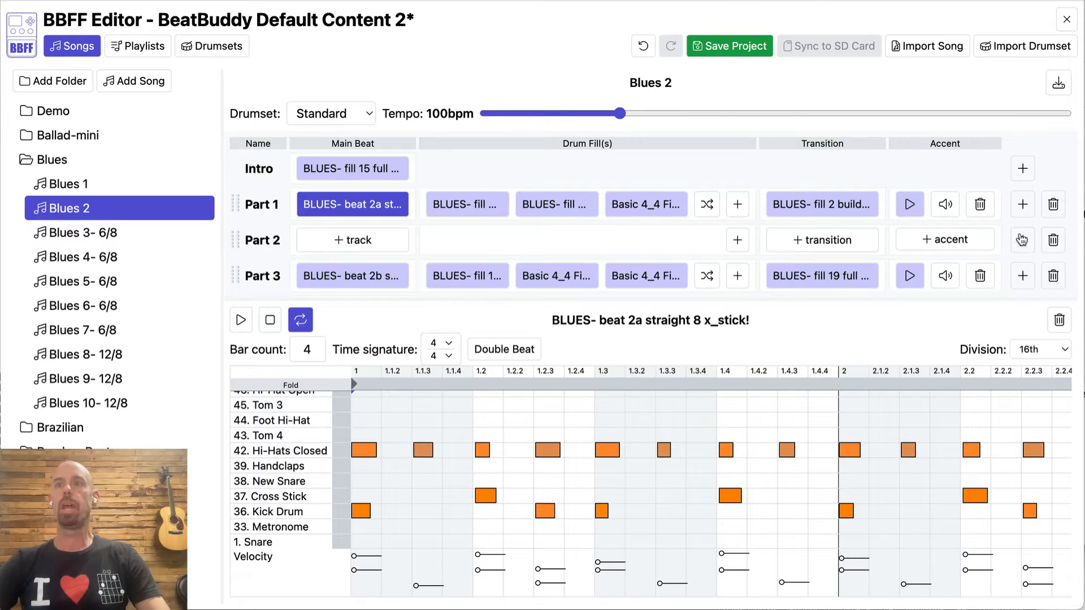
left_click(1052, 243)
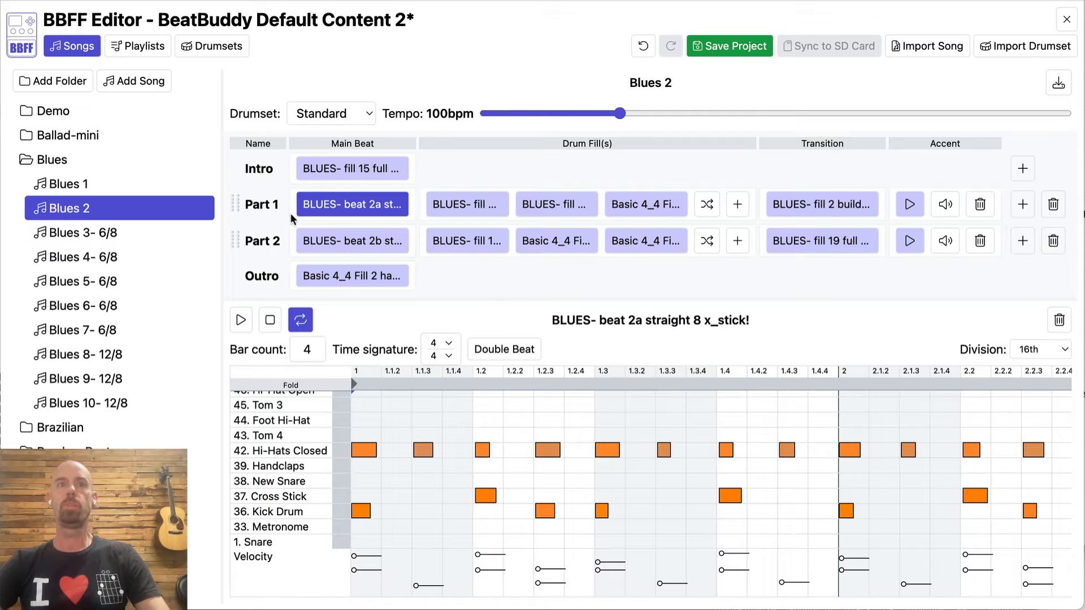
mouse_move(236, 205)
left_mouse_down()
mouse_move(242, 240)
mouse_move(252, 206)
left_mouse_up()
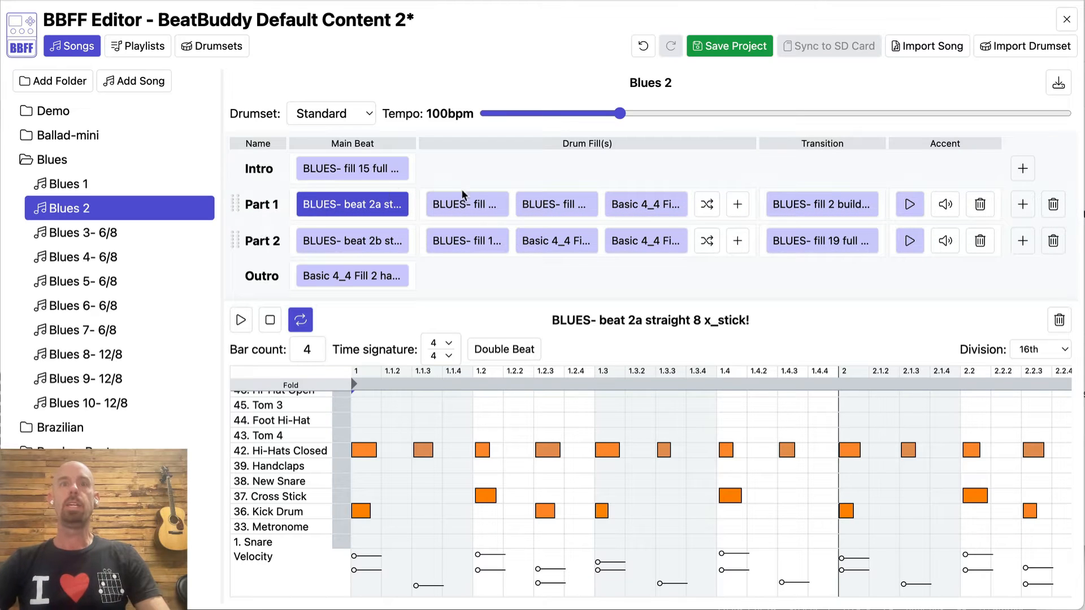
Examine the notes of Part 1's three drum fills one after another.
left_click(474, 206)
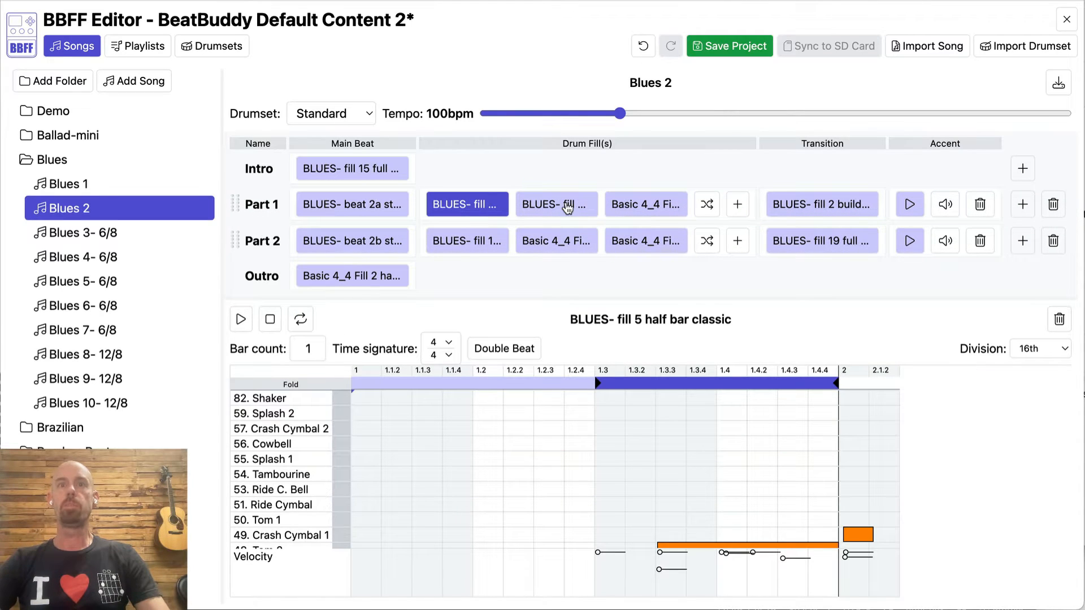
left_click(567, 208)
left_click(650, 214)
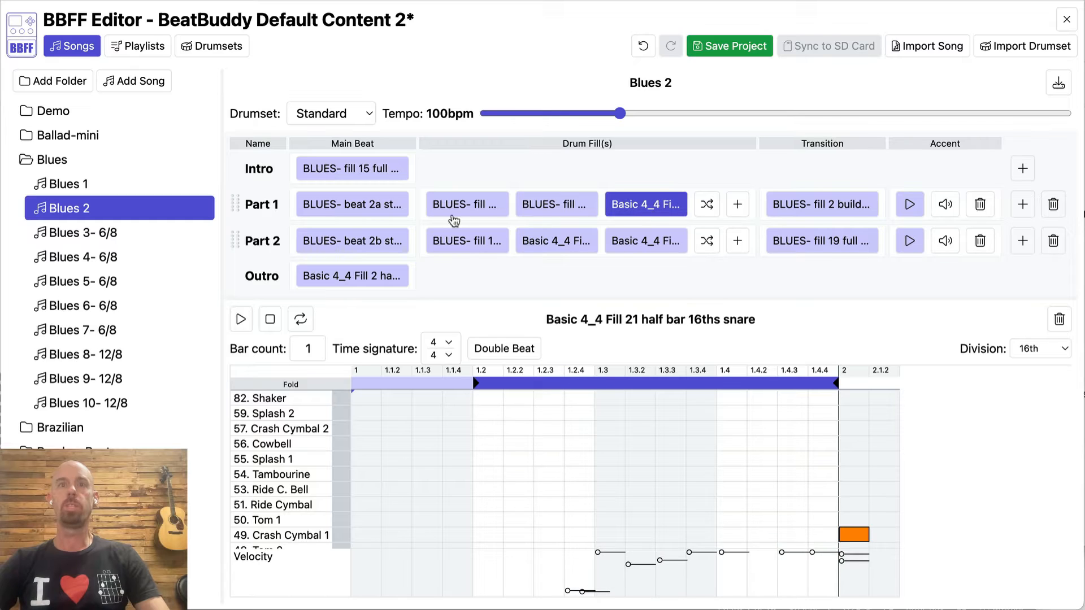
left_click(461, 211)
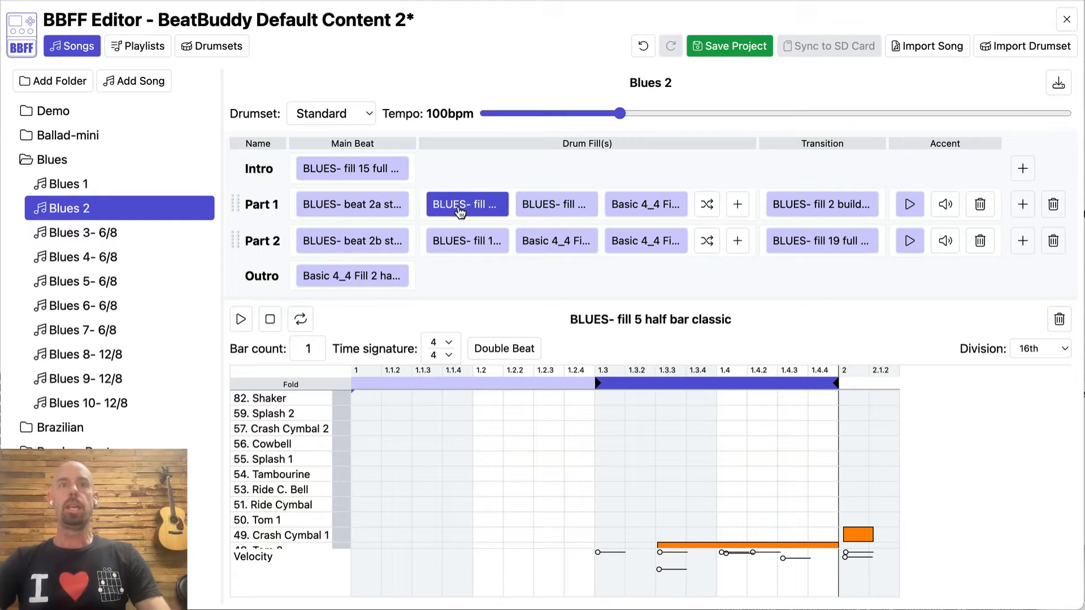
Play the intro track, enable looping for it, and return to Part 1's main beat.
left_click(391, 169)
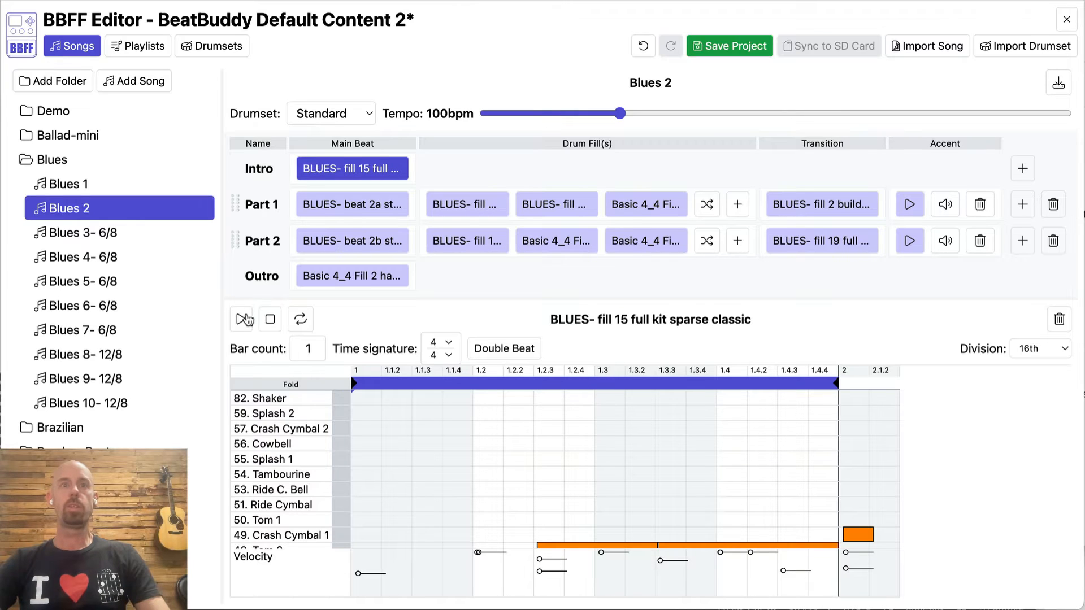
left_click(242, 320)
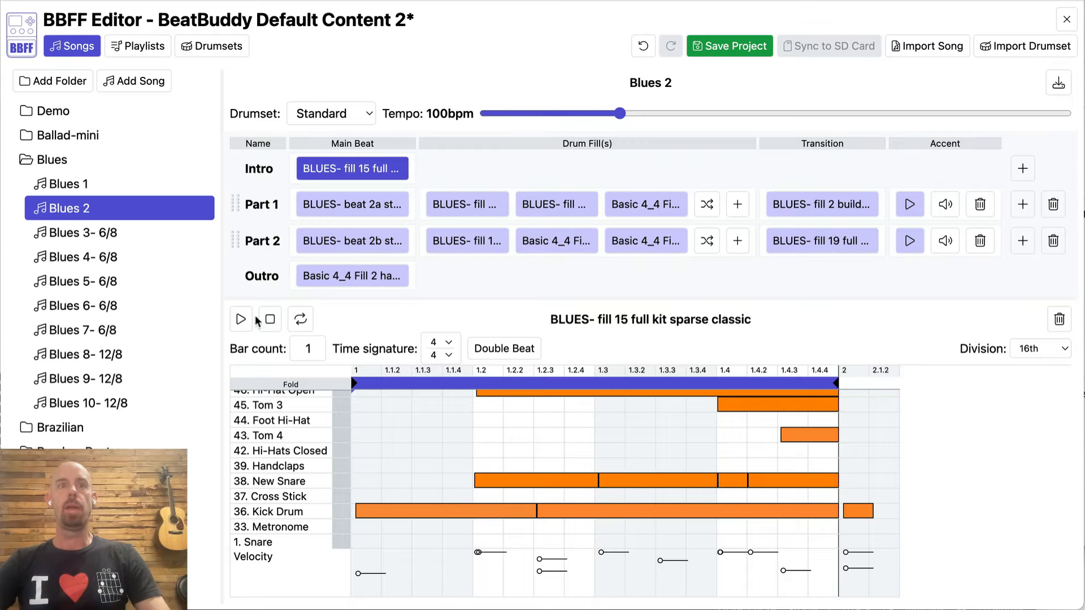
left_click(298, 322)
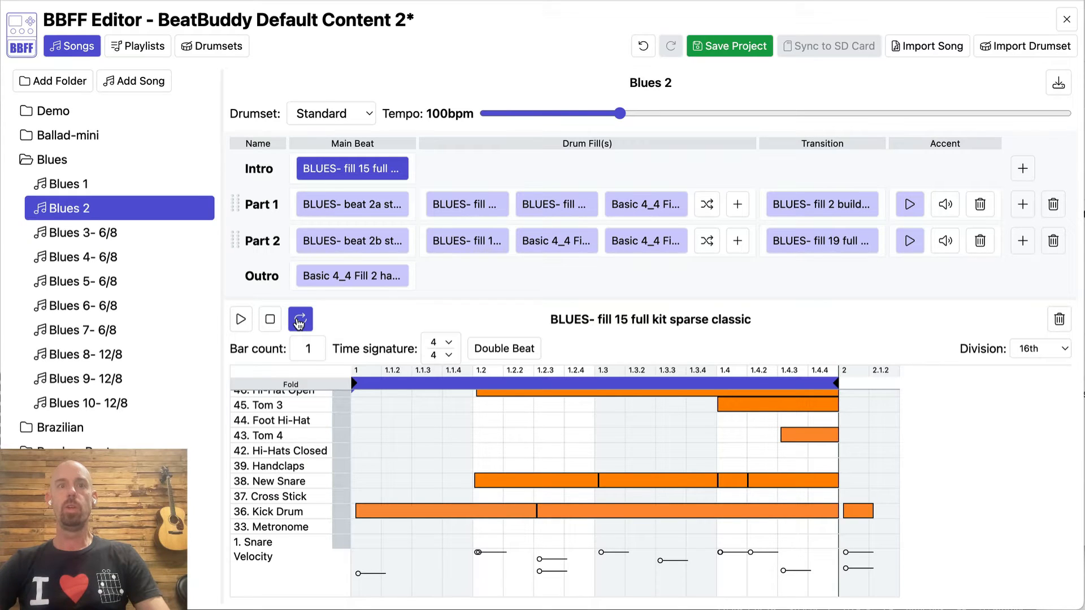
left_click(345, 209)
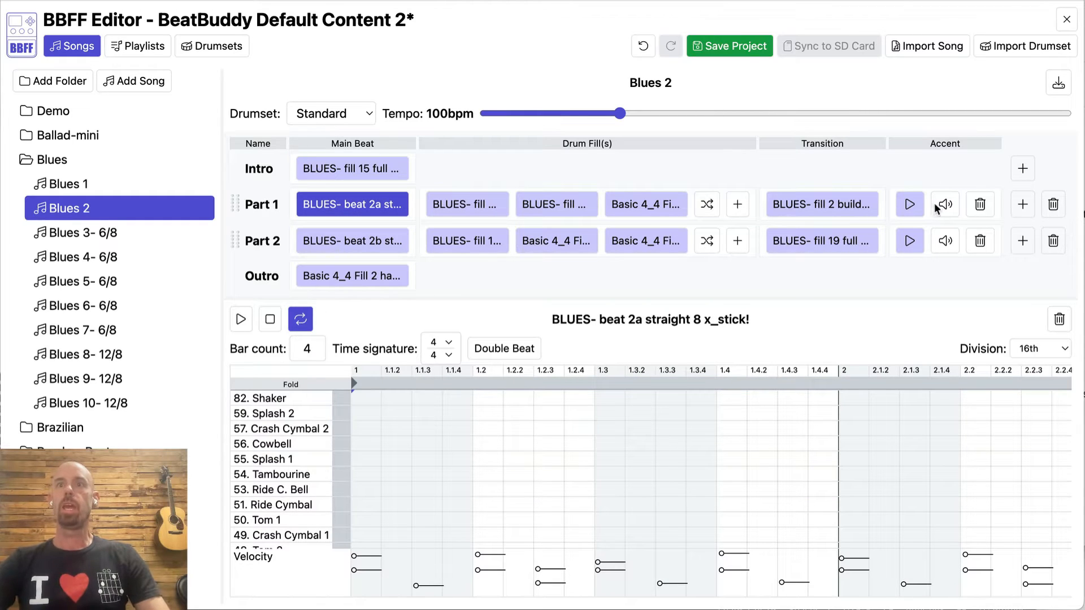
Remove the accent from Part 1 and assign ELD-claps-v01-1a in its place.
mouse_move(943, 207)
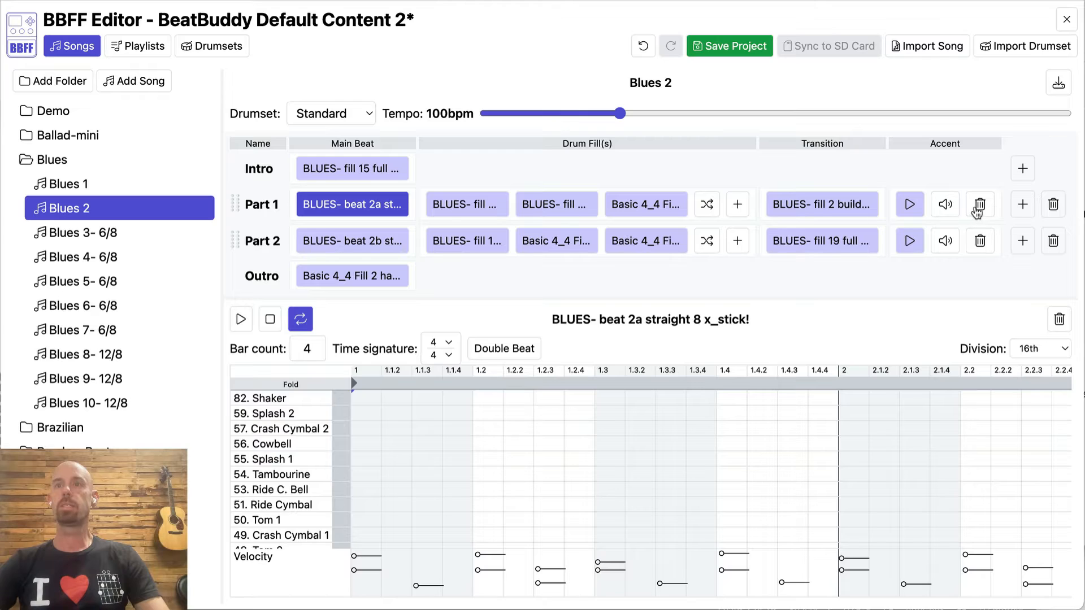
left_click(978, 209)
left_click(976, 209)
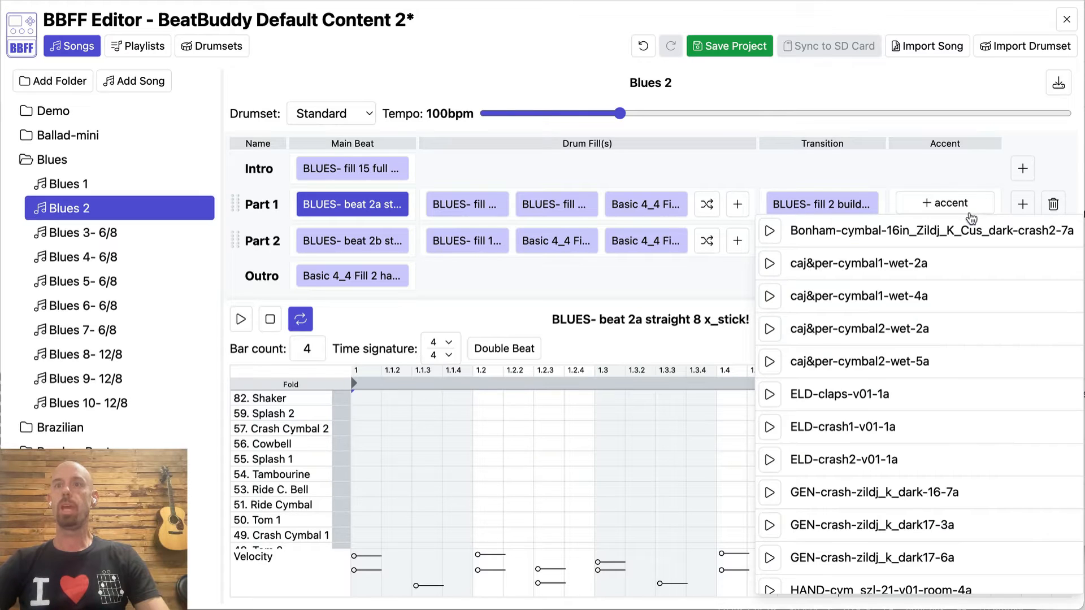
left_click(885, 390)
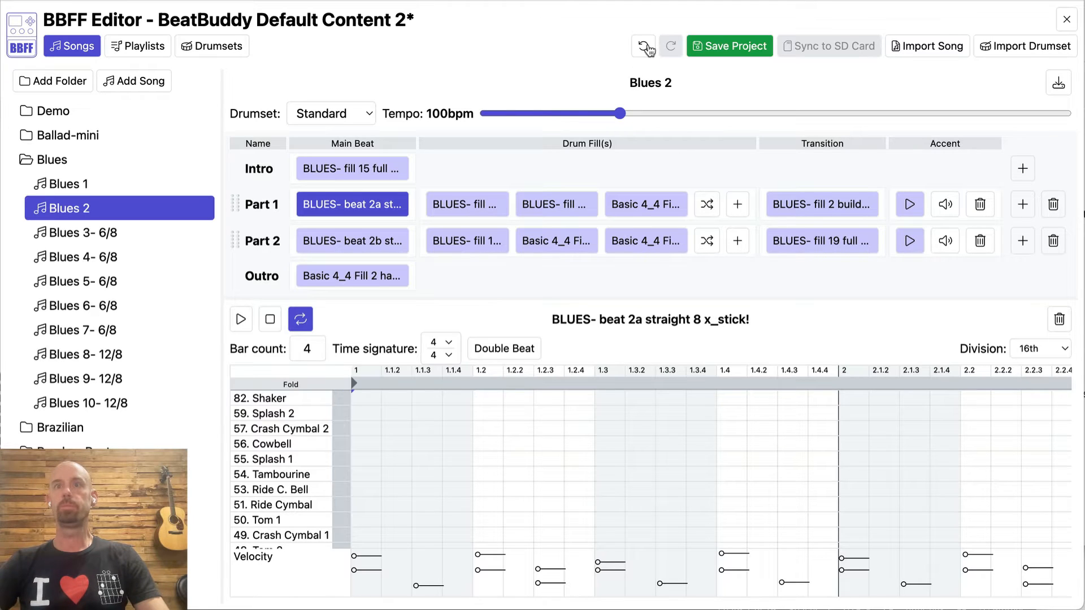
Undo all accent, part-order and part-insertion edits made to Blues 2.
left_click(645, 48)
left_click(645, 48)
left_click(645, 48)
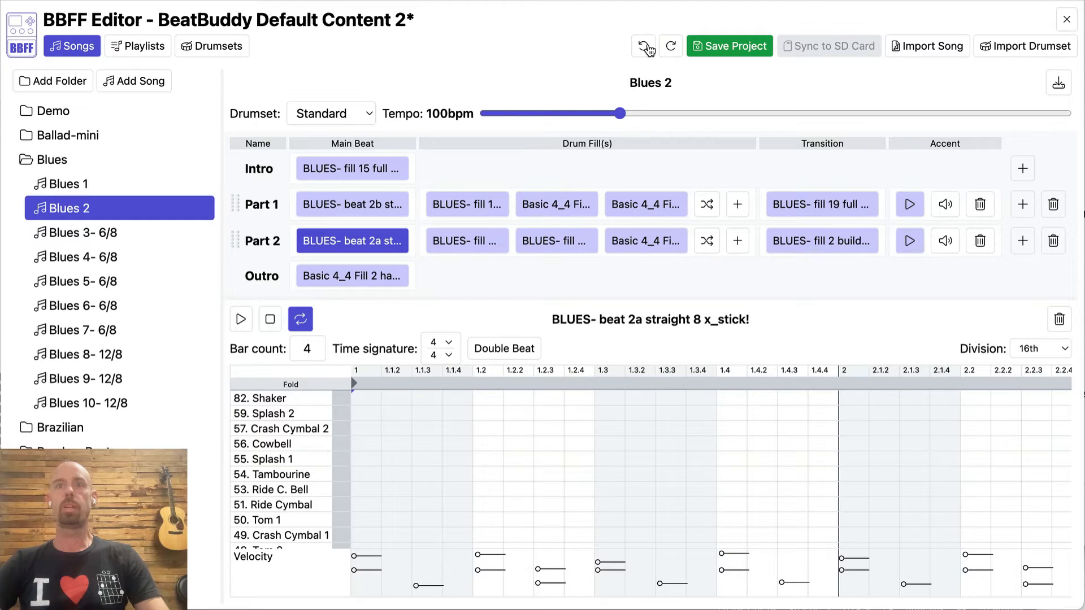
left_click(645, 48)
left_click(645, 48)
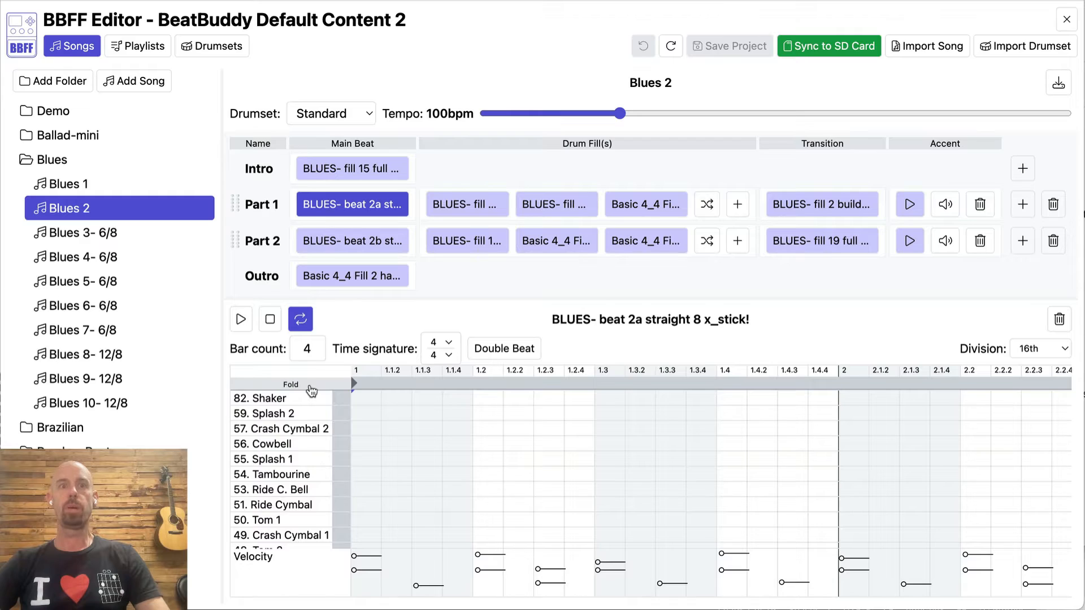
Fold the drum rows of Part 1's main beat to those in use, and play and stop the looped beat.
left_click(310, 391)
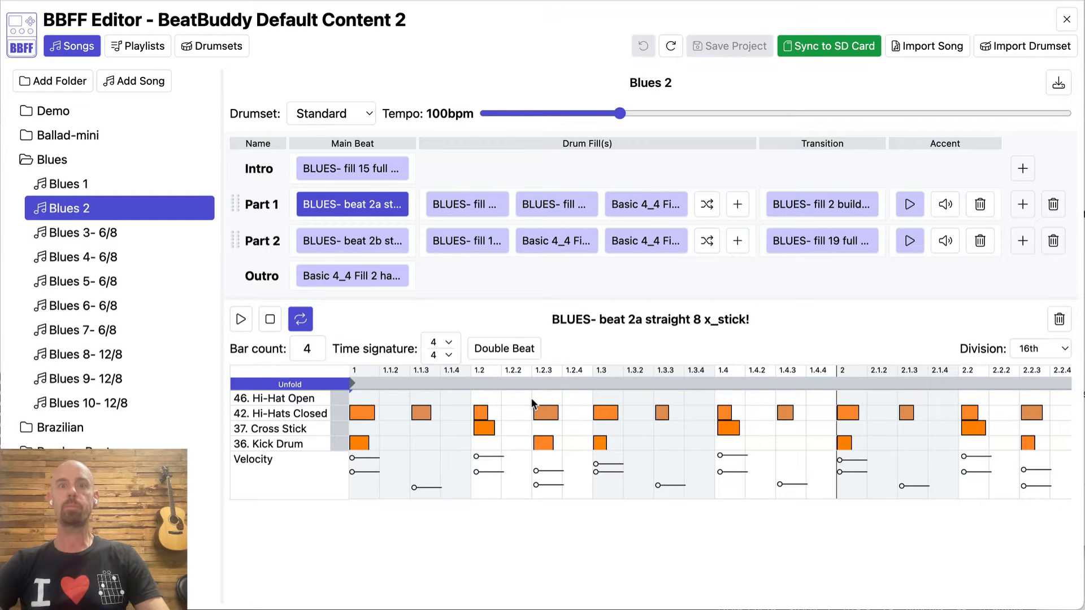
key("space")
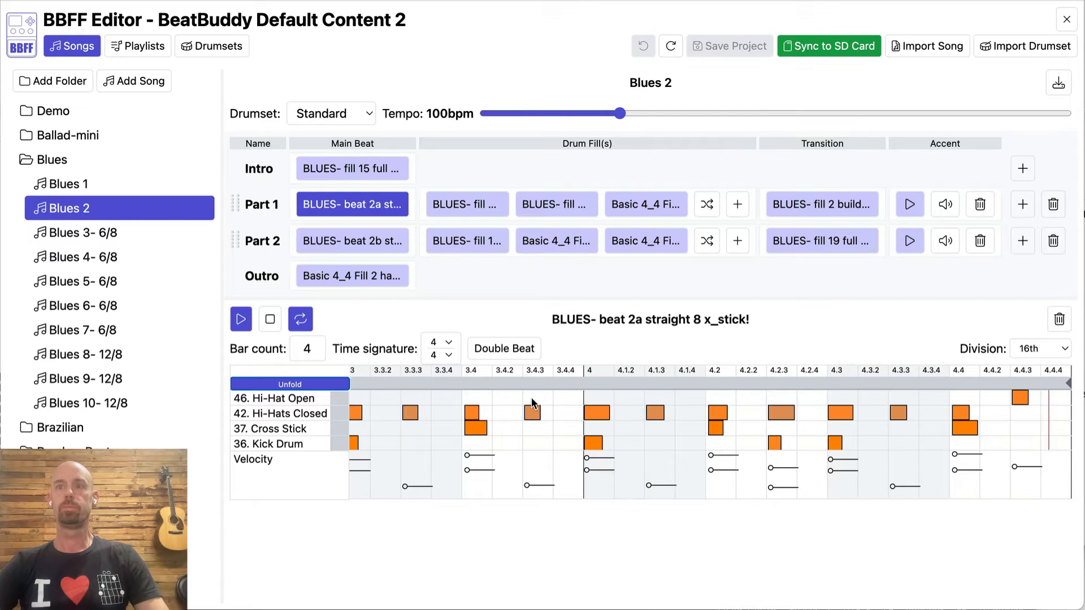
key("space")
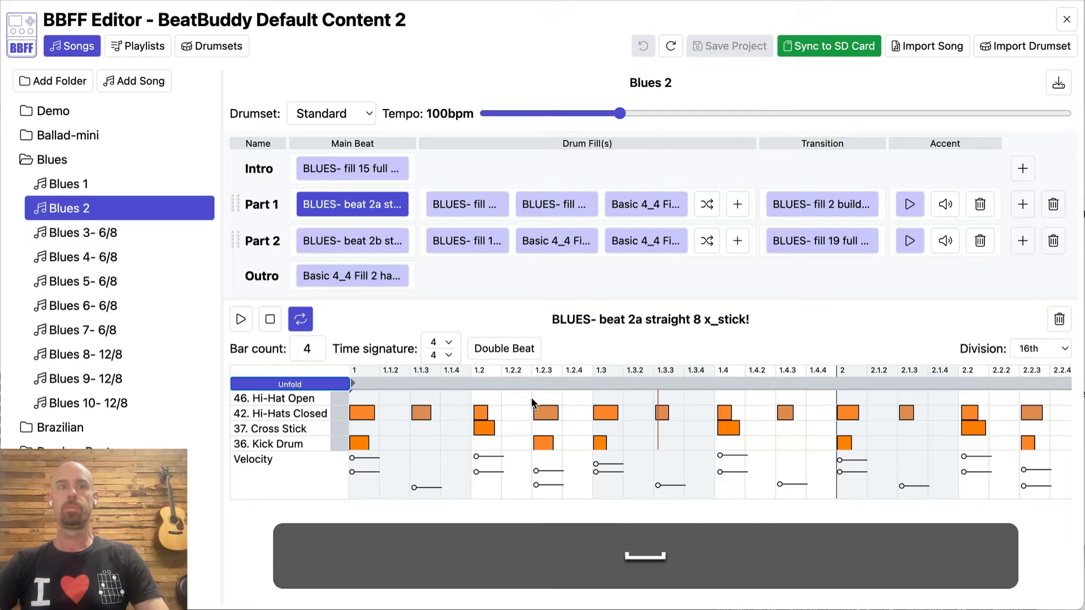
Insert a part after Part 1, create its main beat track, and place a Kick Drum note on beat 1.
left_click(1027, 211)
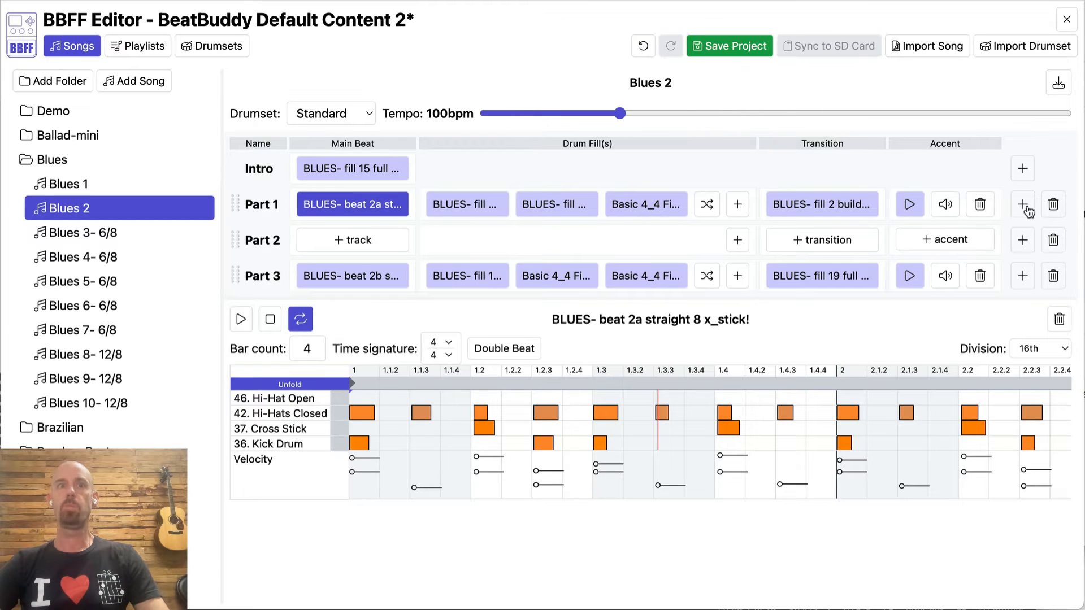
left_click(369, 243)
scroll(386, 476, "down", 5)
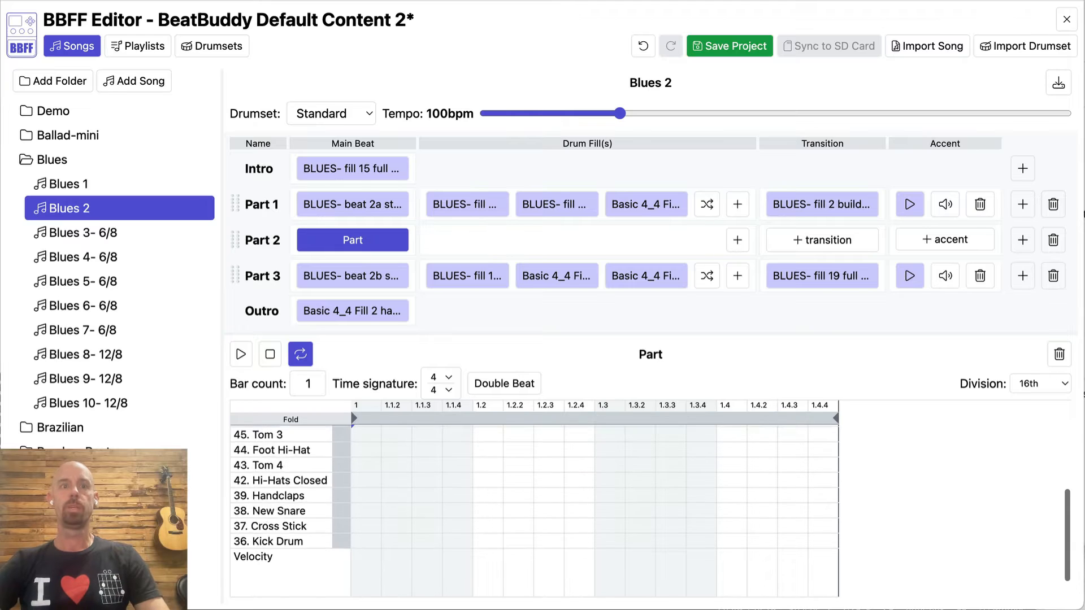
left_click(367, 511)
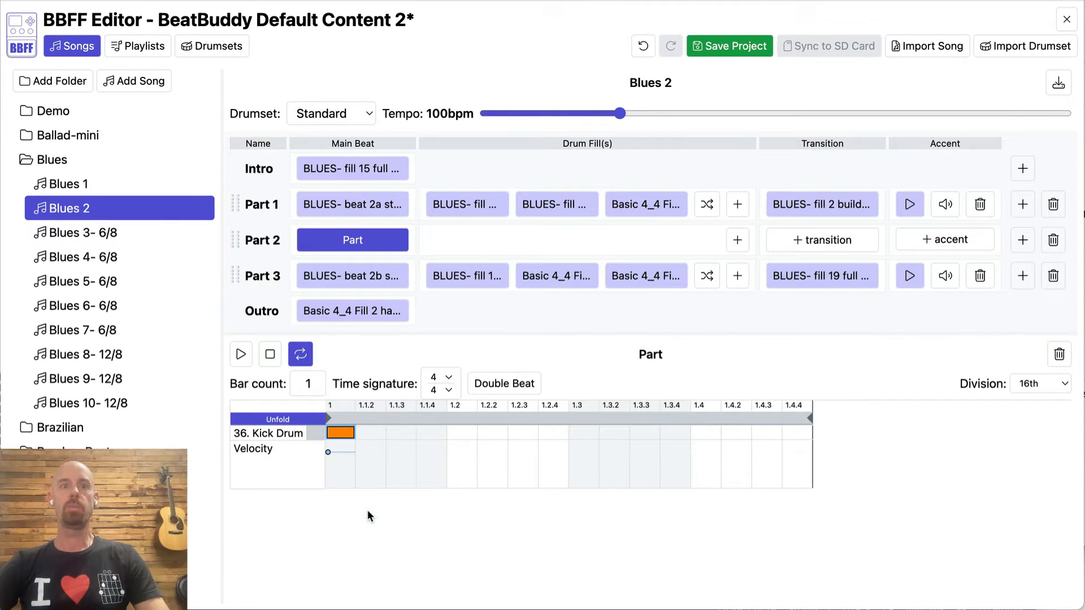
Unfold the drum rows and place Hi-Hats Closed notes on every eighth note of the bar, from 1 to 1.4.3.
left_click(294, 422)
scroll(305, 491, "down", 10)
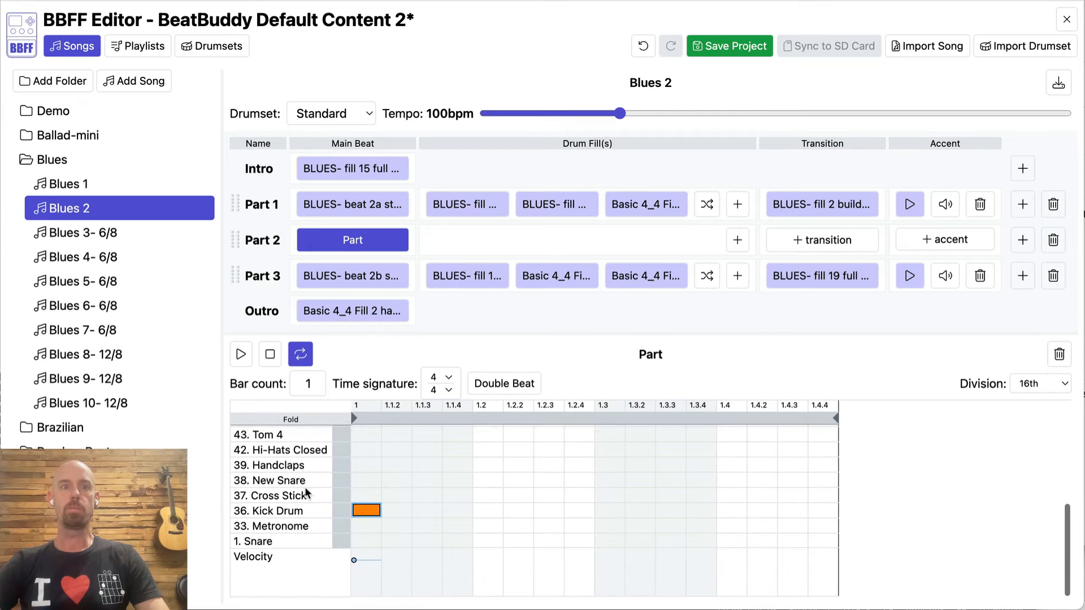
scroll(305, 492, "up", 4)
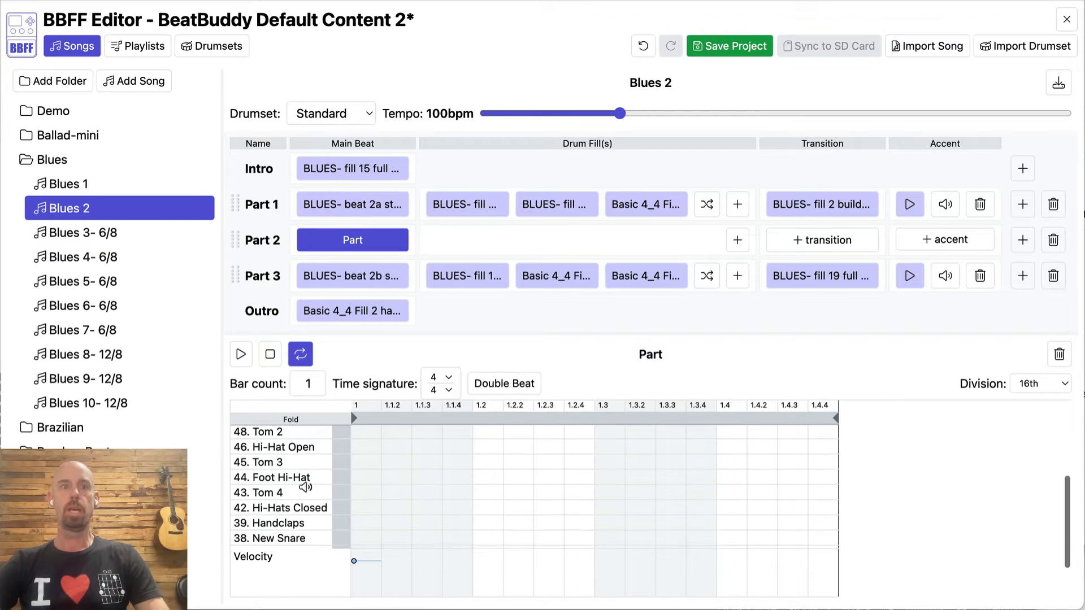
scroll(305, 488, "up", 4)
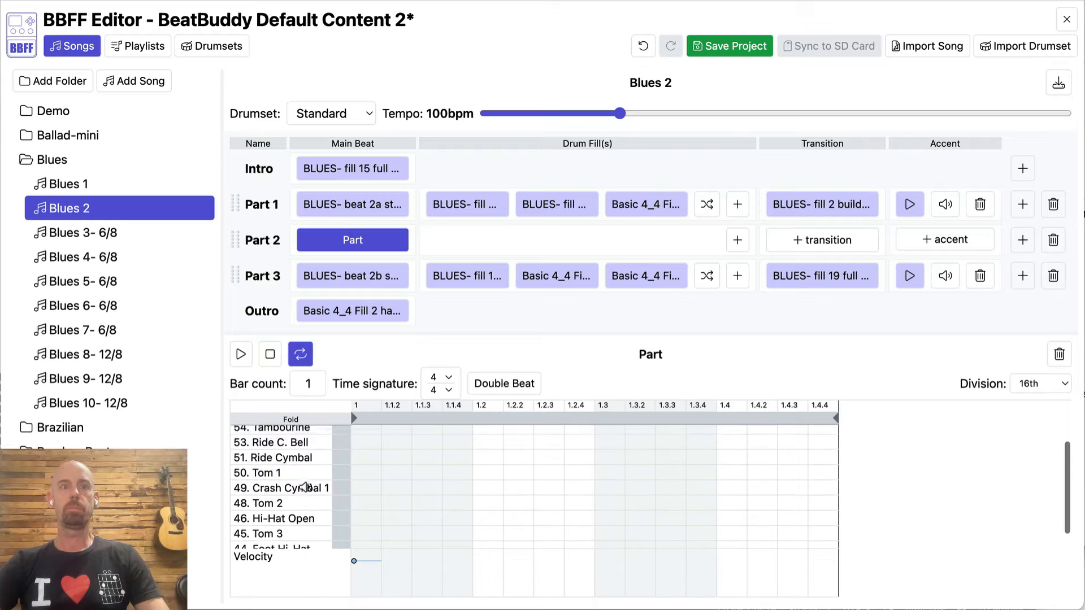
scroll(306, 487, "down", 4)
scroll(305, 487, "down", 2)
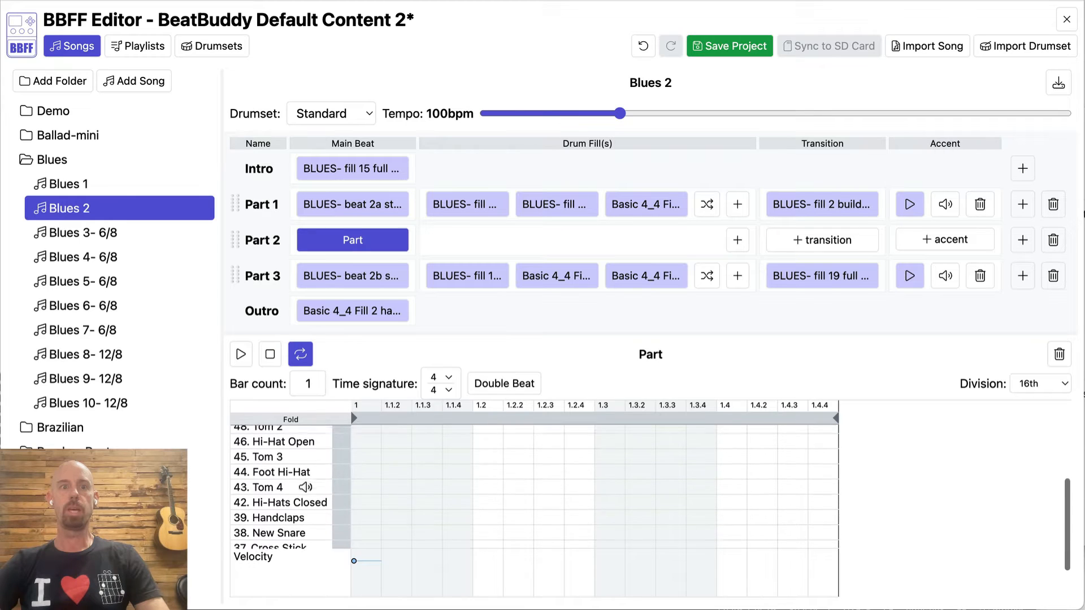
left_click(360, 497)
left_click(428, 496)
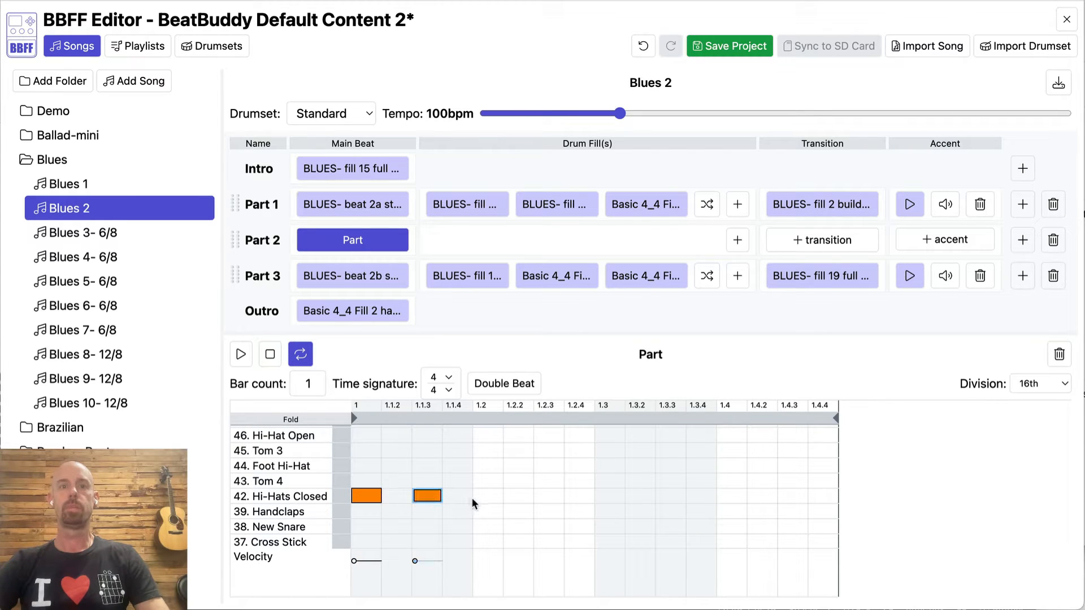
left_click(482, 496)
left_click(546, 497)
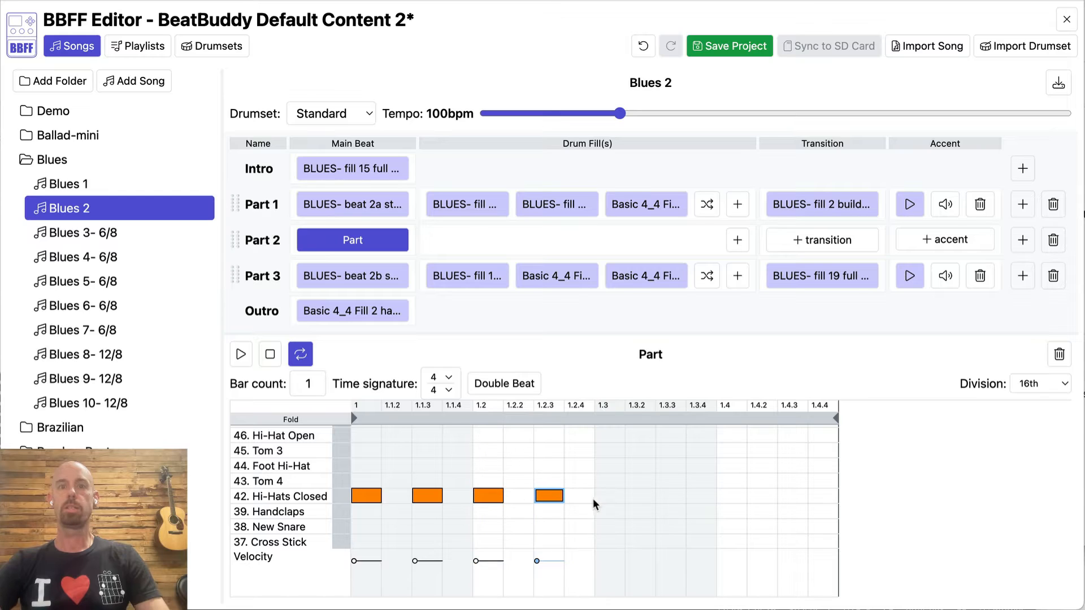
left_click(602, 498)
left_click(674, 497)
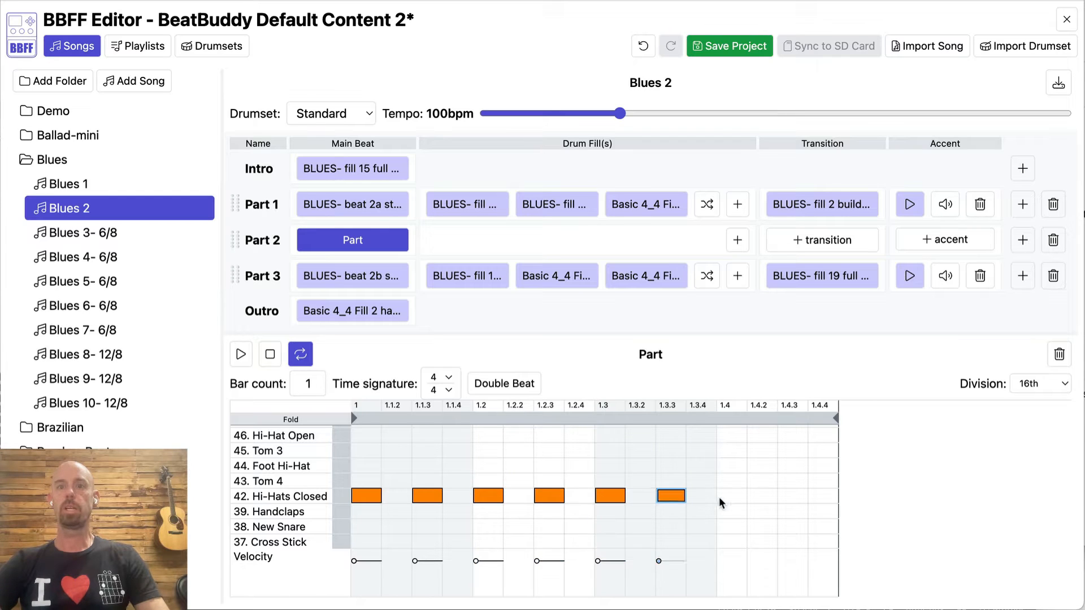
left_click(729, 494)
left_click(788, 494)
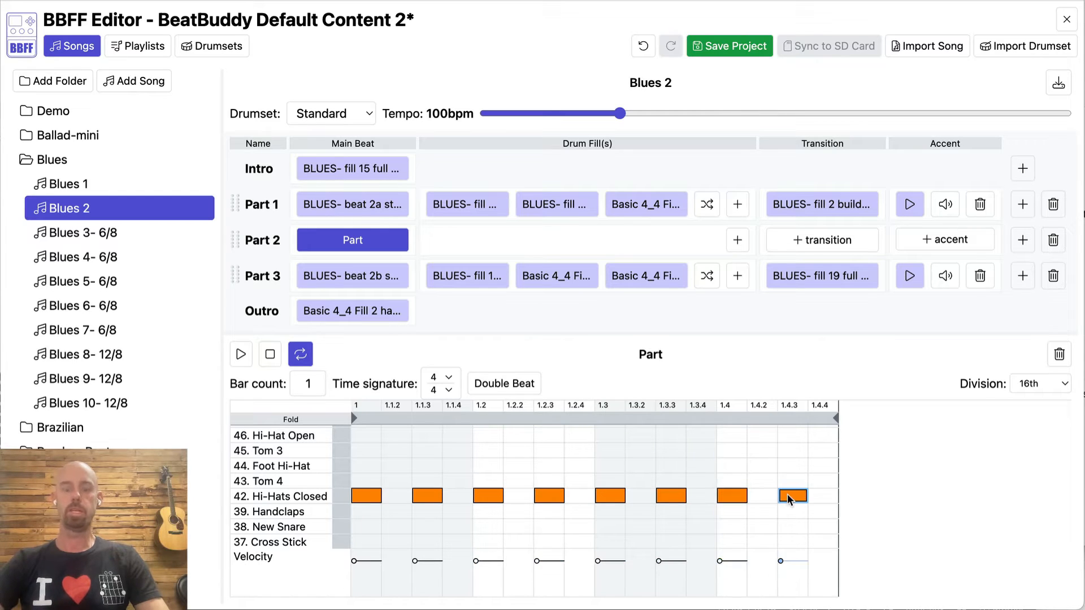
Play the one-bar kick and hi-hat pattern, and stop it.
scroll(788, 494, "down", 1)
key("space")
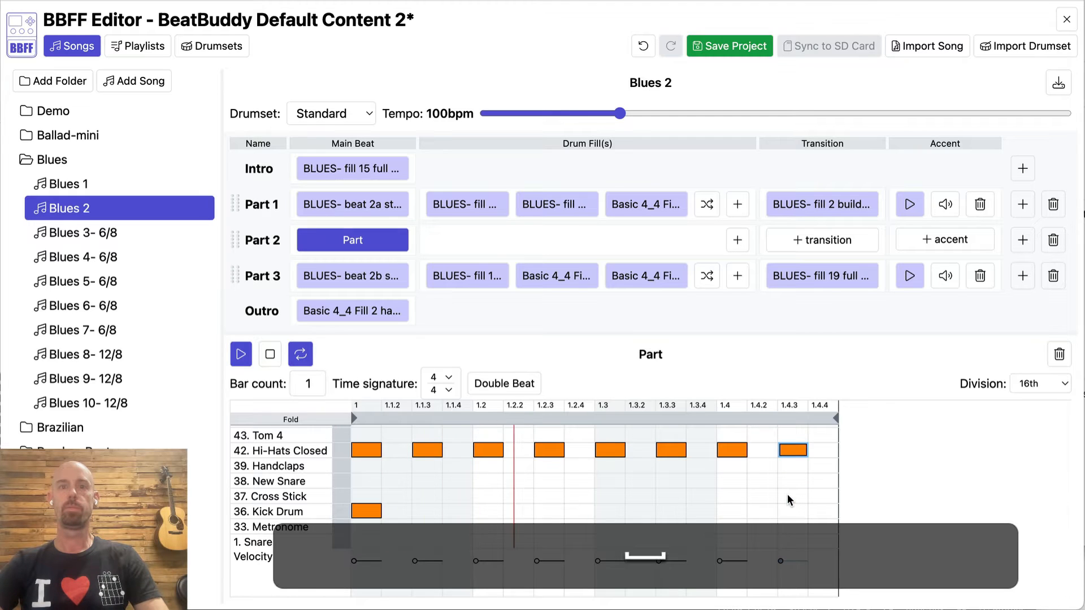
key("space")
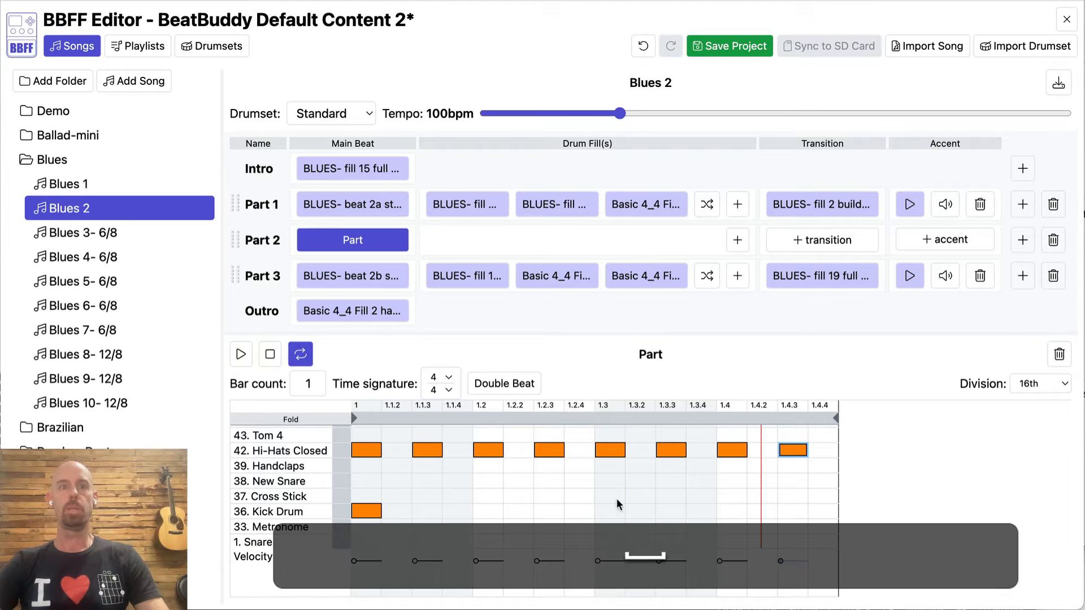
Add Cross Stick notes on beats 2 and 4 and a Kick Drum note on beat 3, checking the placement during playback.
left_click(486, 497)
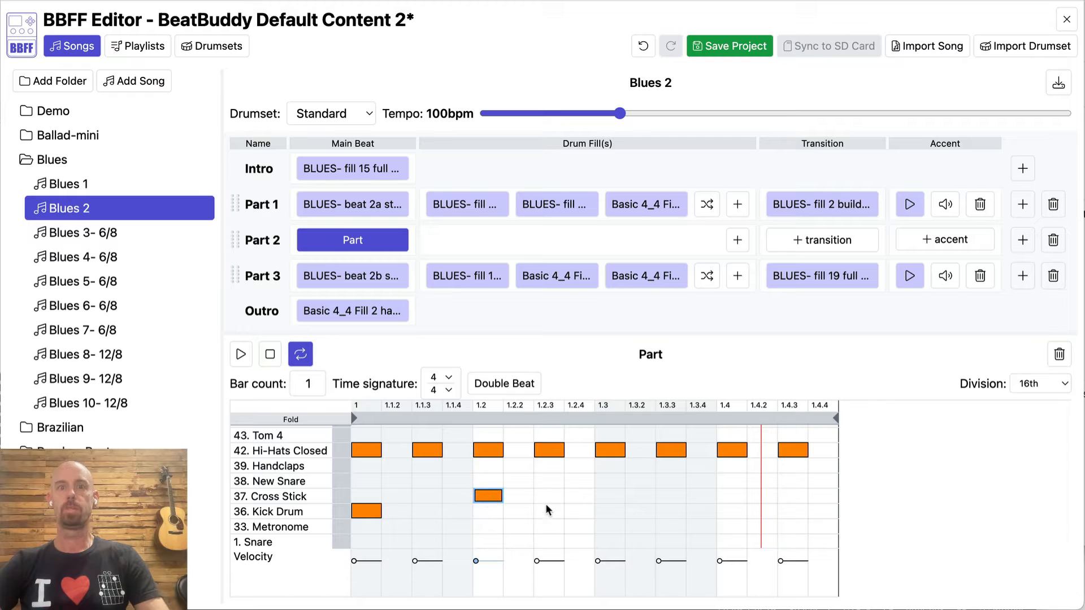
left_click(608, 512)
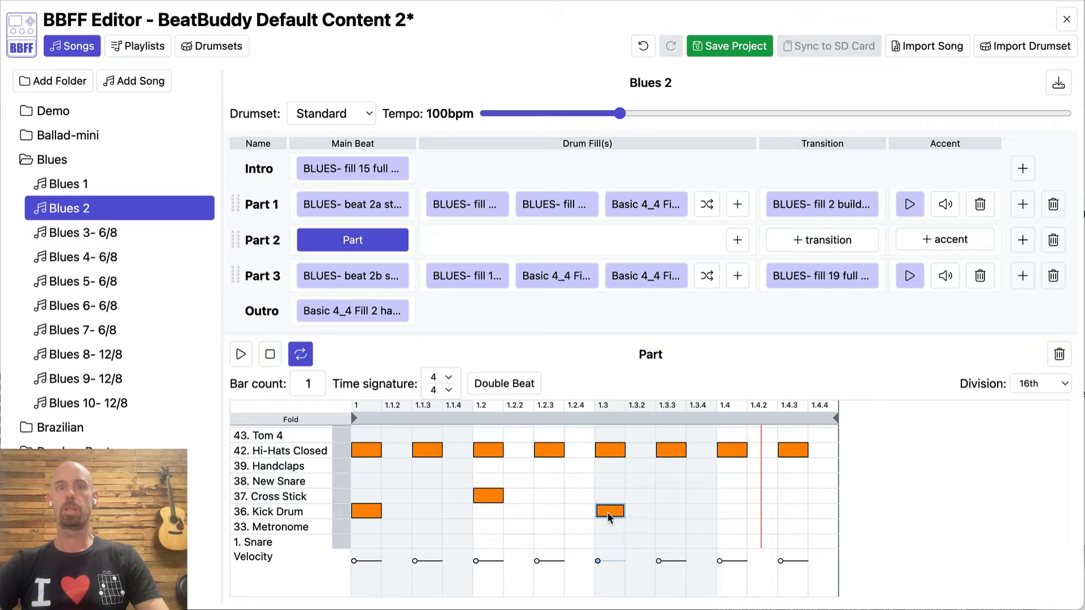
left_click(699, 498)
key("space")
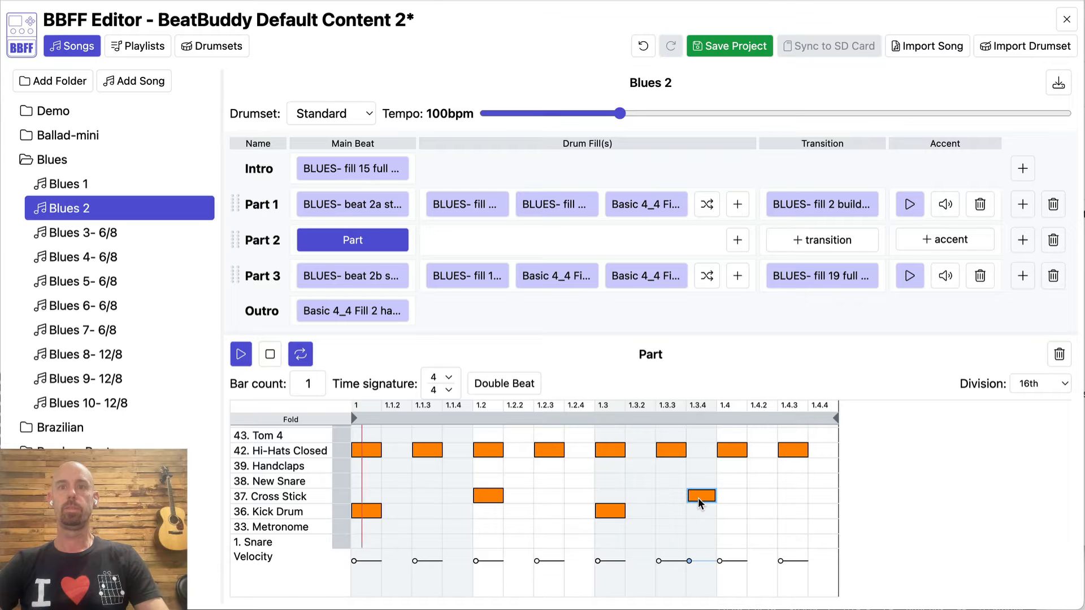
left_click_drag(699, 497, 718, 495)
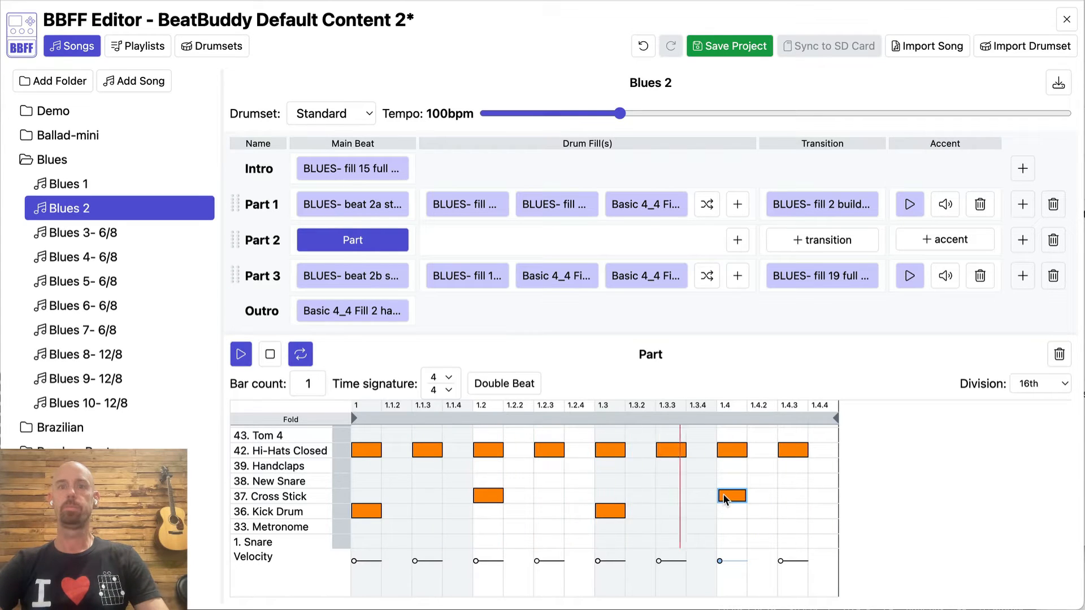
key("space")
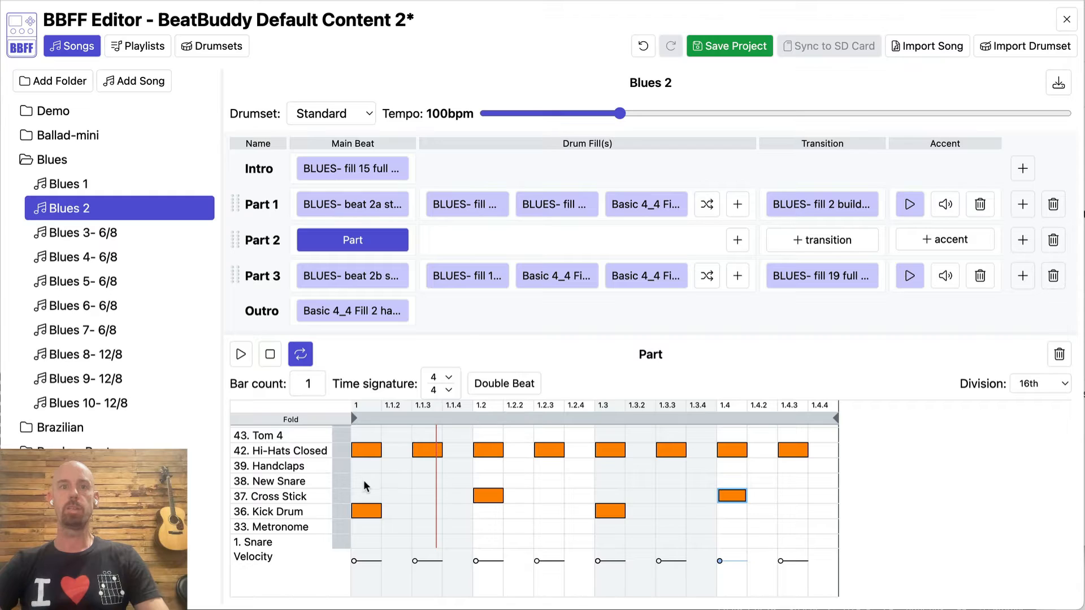
Raise the velocity of all Kick Drum and Cross Stick notes, lower that of the four off-beat Hi-Hats Closed notes, and audition the beat.
left_click_drag(364, 480, 767, 541)
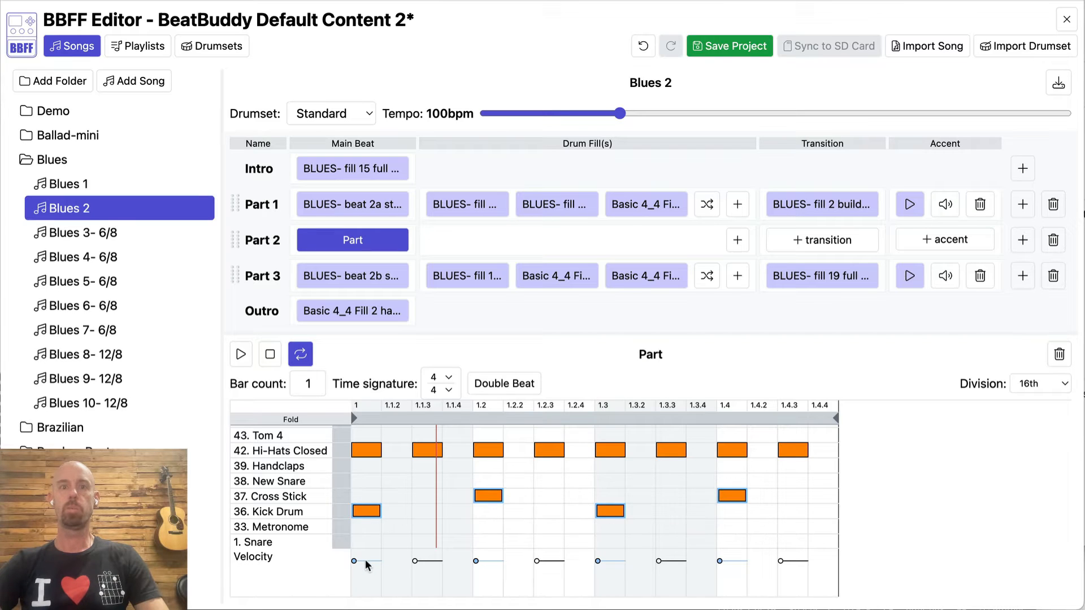
left_click_drag(365, 561, 365, 544)
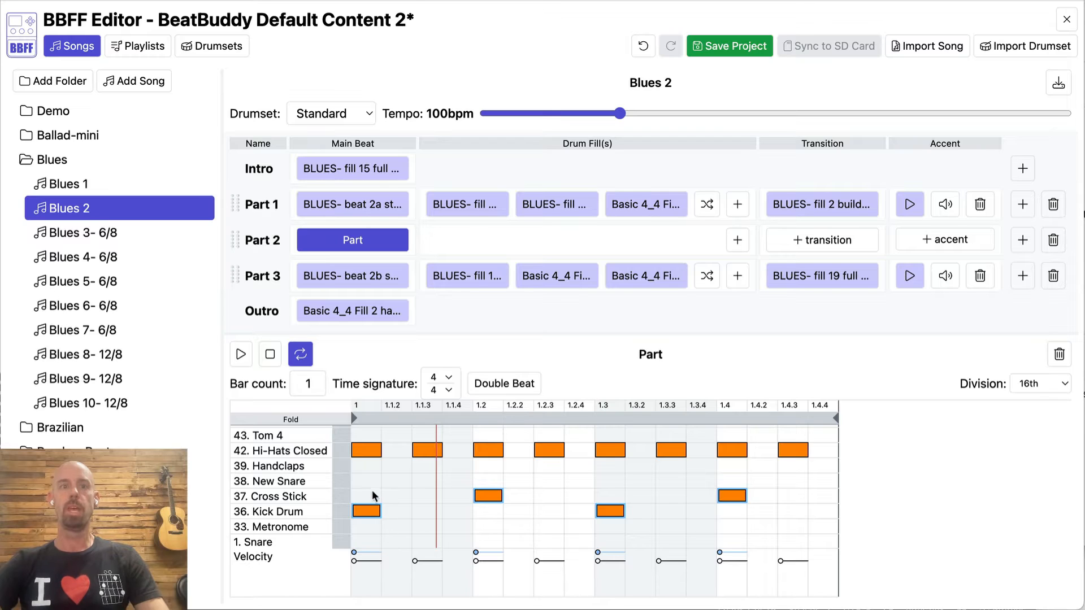
left_click(423, 450)
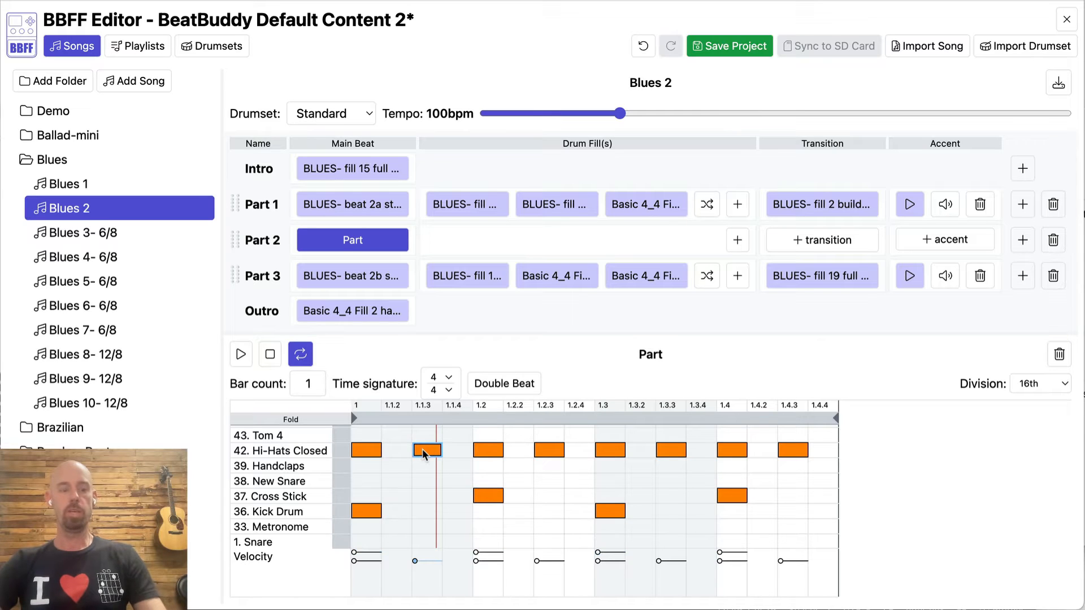
left_click(541, 450, "shift")
left_click(788, 451, "shift")
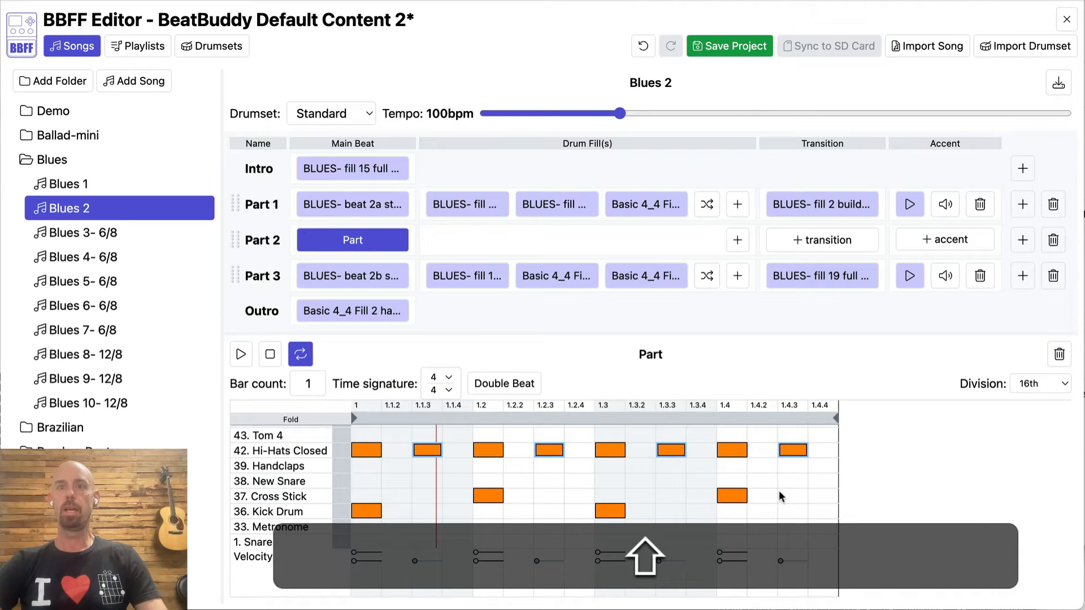
left_click_drag(791, 559, 789, 574)
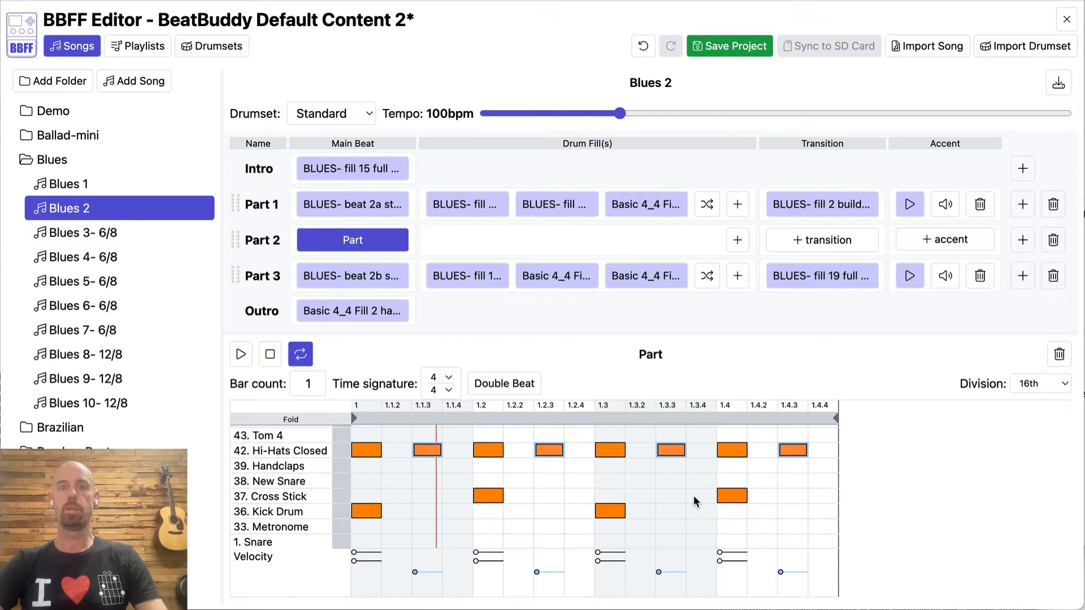
key("space")
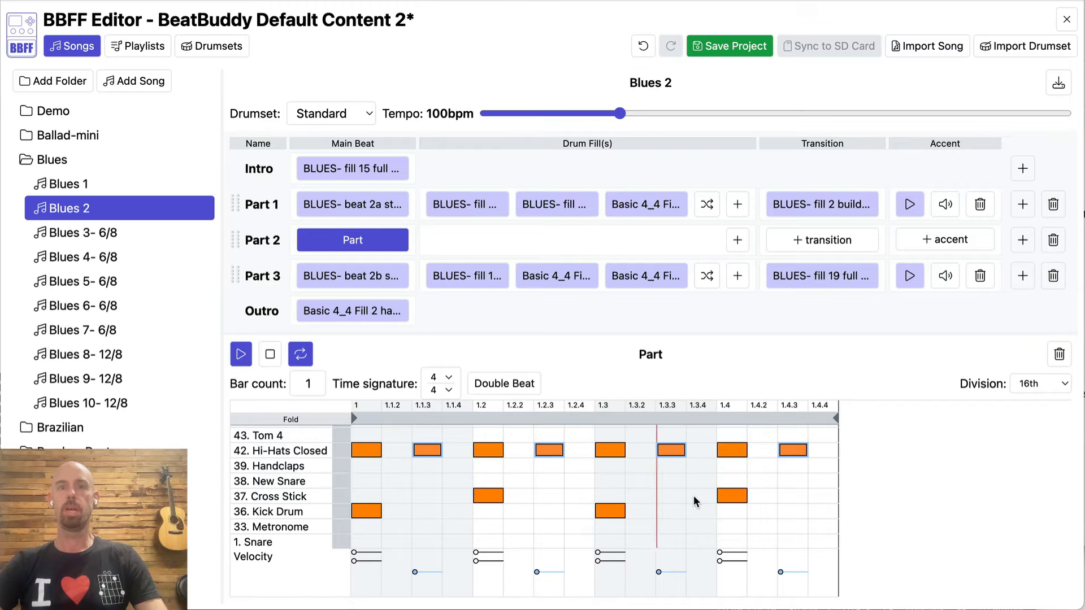
key("space")
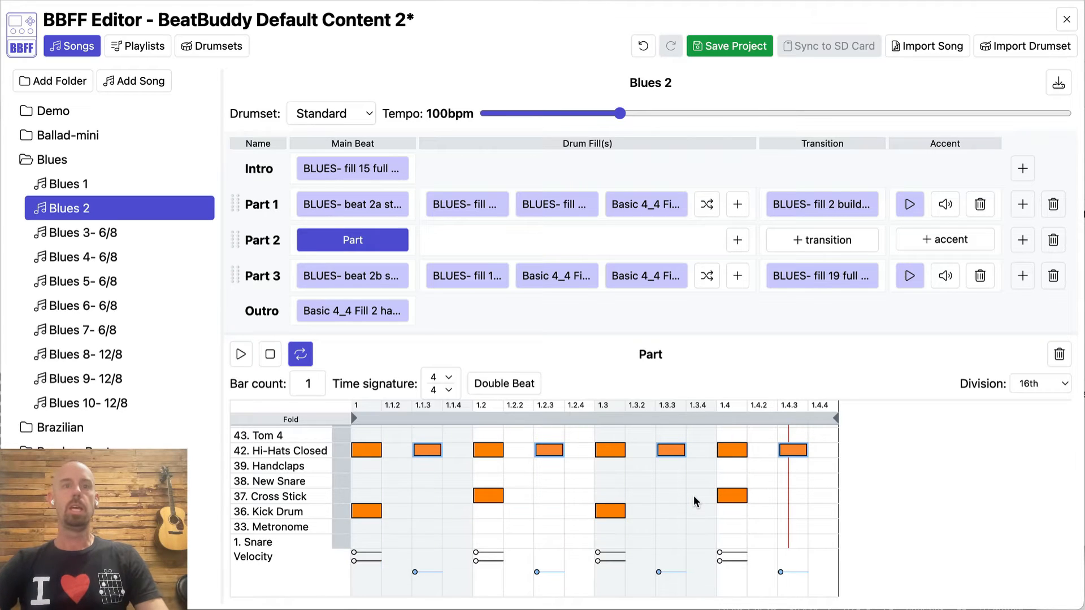
Select the whole Hi-Hats Closed row, lower its velocities together slightly, and audition the beat.
left_click(343, 453)
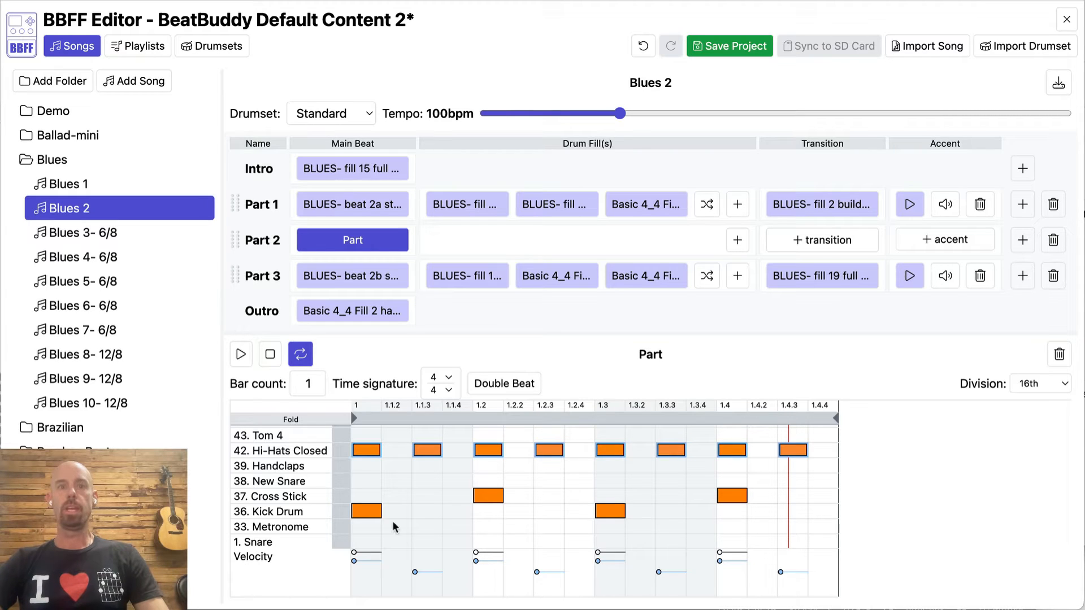
mouse_move(429, 572)
left_mouse_down()
mouse_move(430, 561)
mouse_move(426, 575)
left_mouse_up()
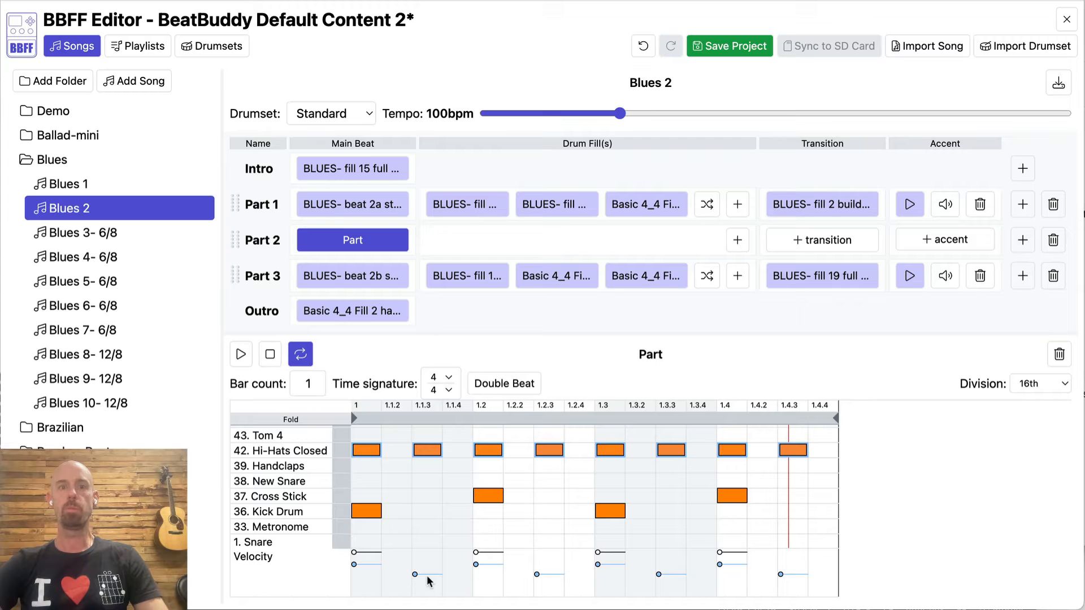
key("space")
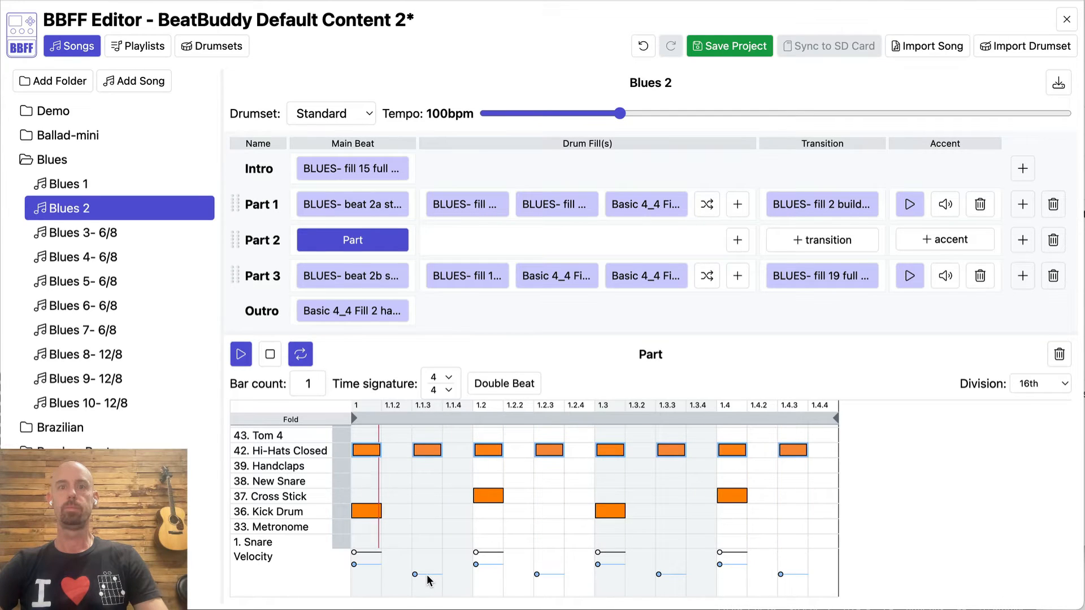
key("space")
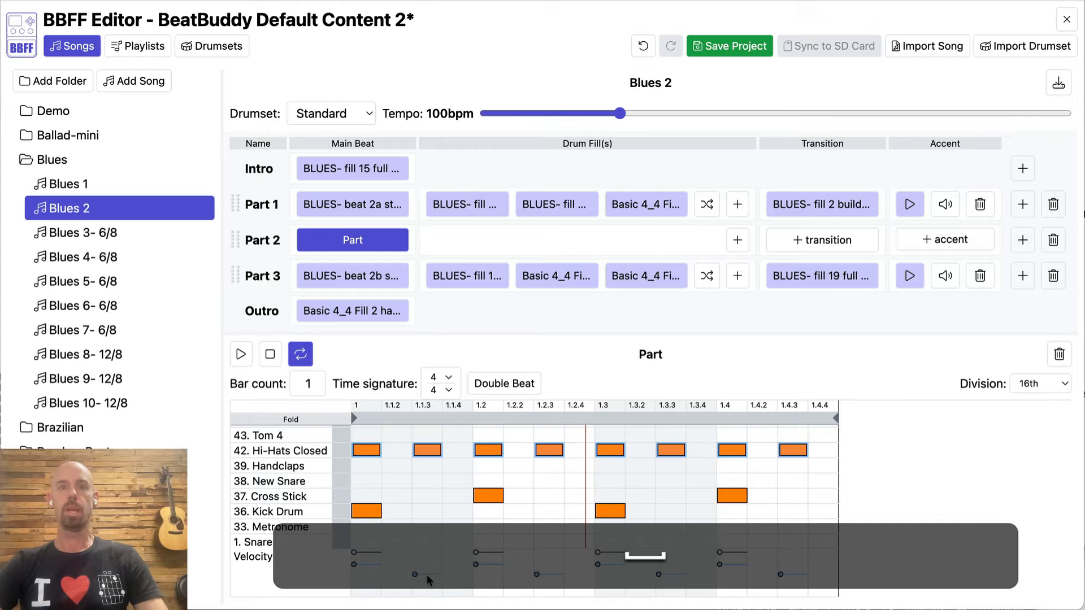
Double the beat twice to extend the pattern to 4 bars.
left_click(425, 479)
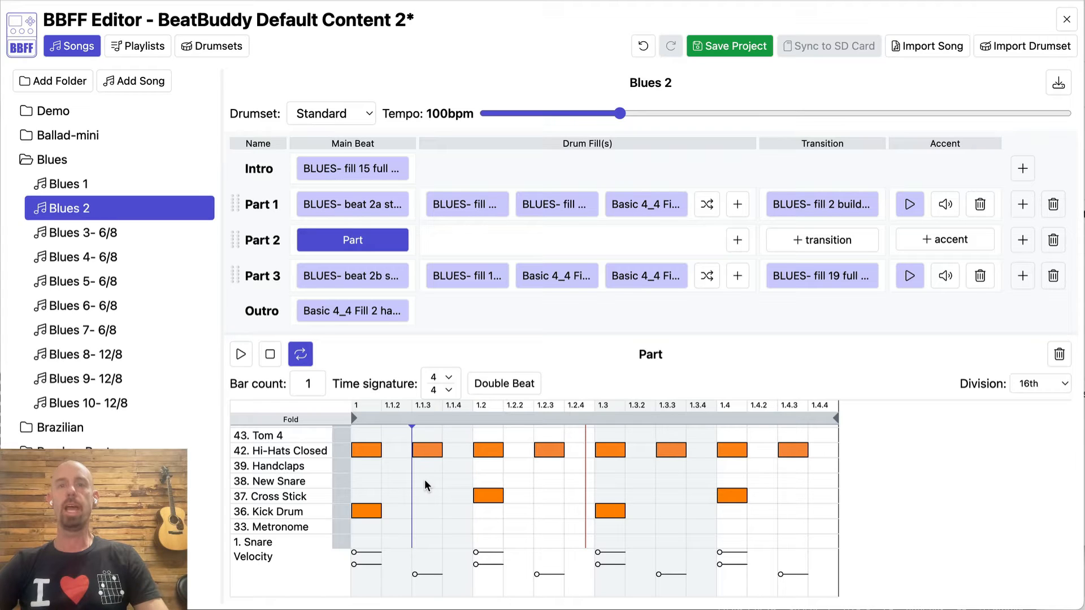
left_click(490, 384)
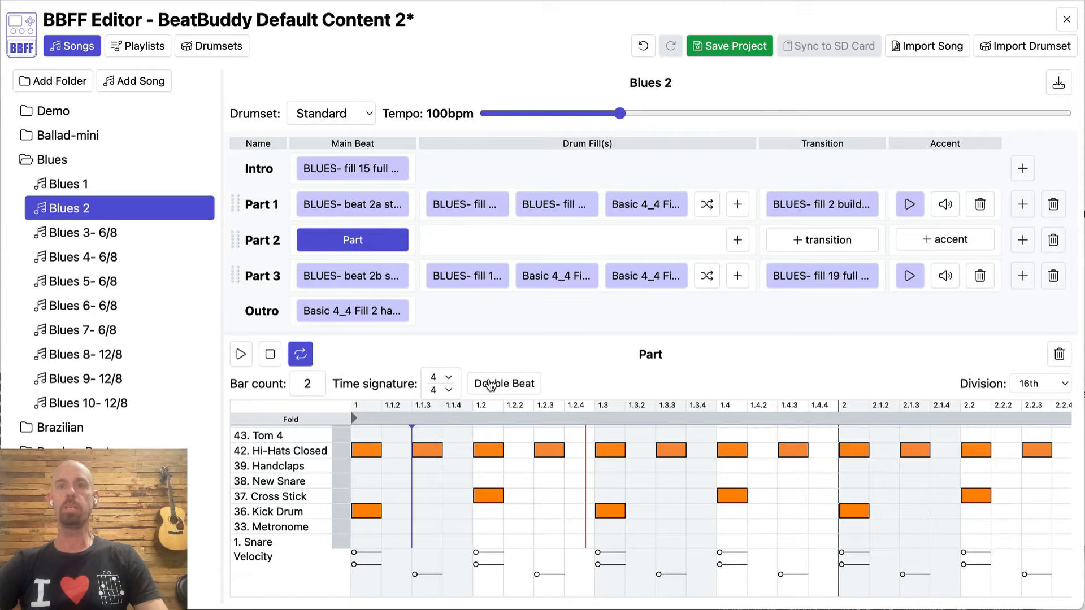
scroll(617, 470, "right", 5)
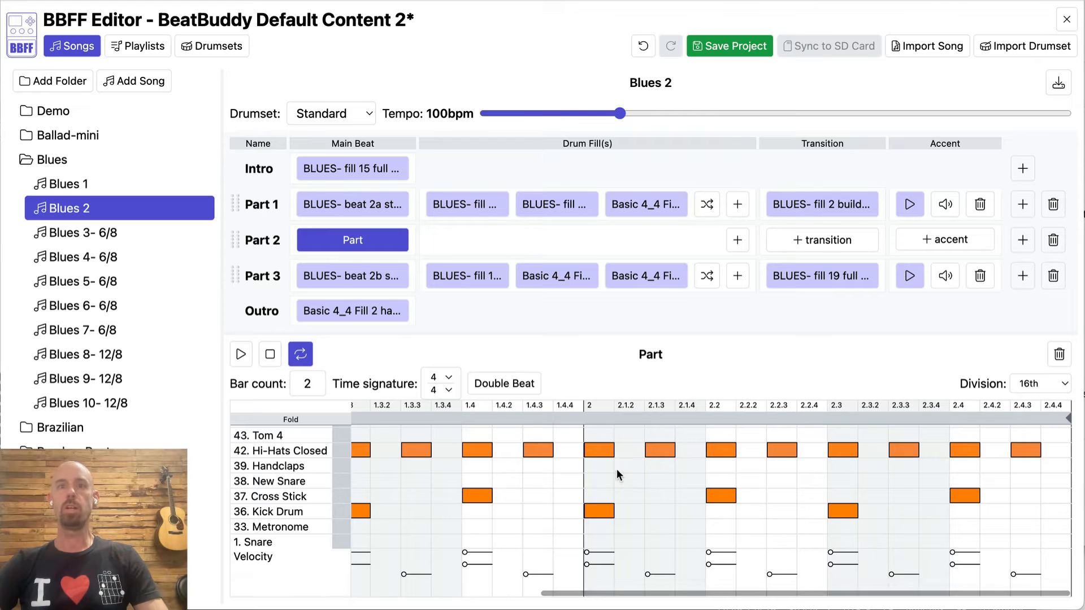
scroll(697, 458, "right", 10)
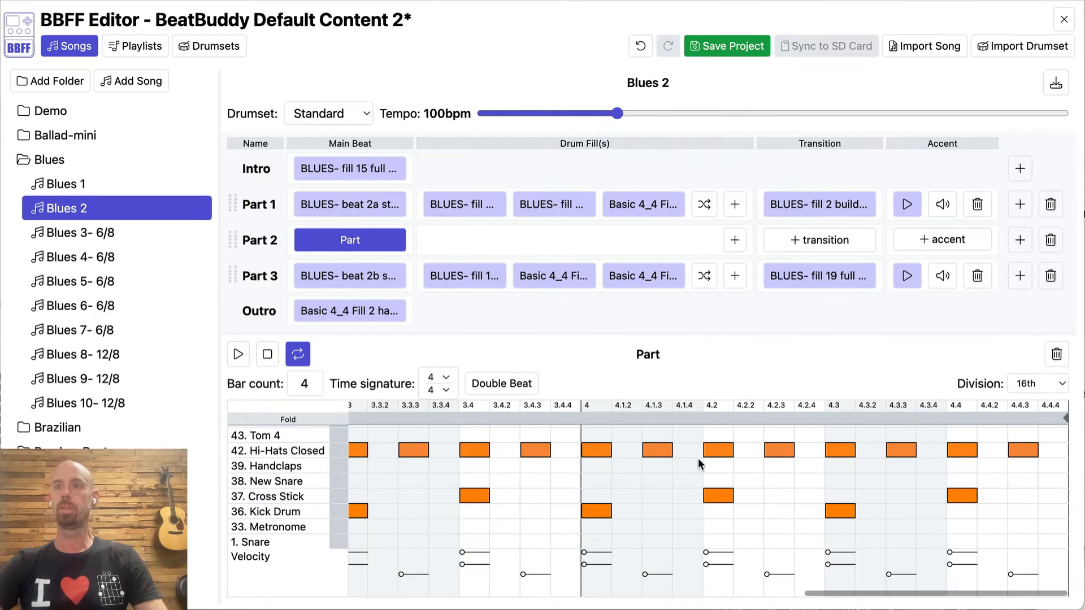
Move the last Hi-Hats Closed note at 4.4.3 to the Hi-Hat Open row and raise its velocity.
scroll(1017, 476, "up", 3)
scroll(1016, 475, "up", 1)
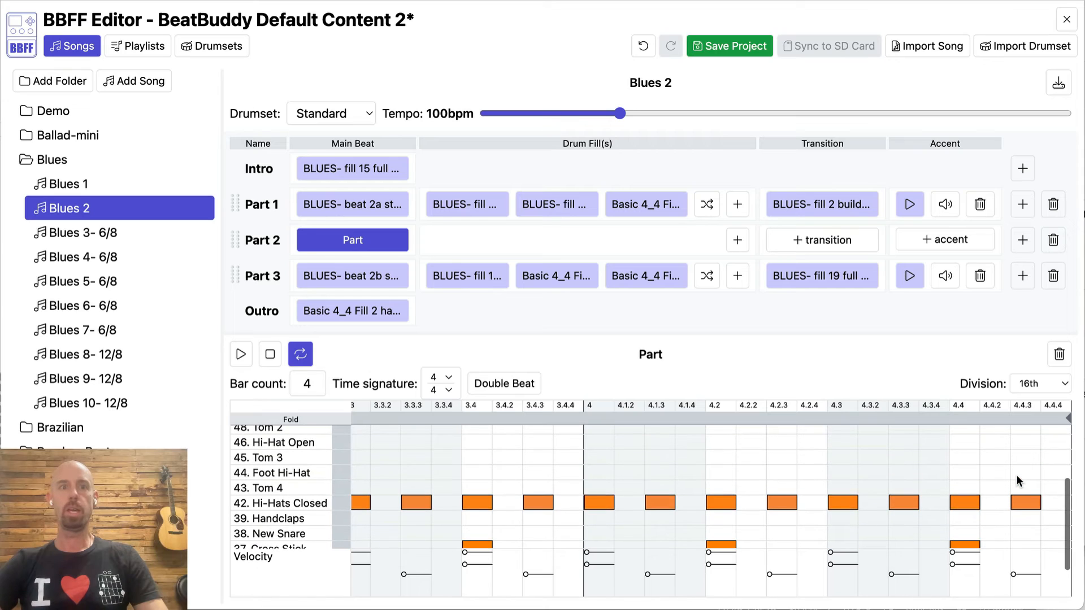
left_click_drag(1028, 505, 1028, 461)
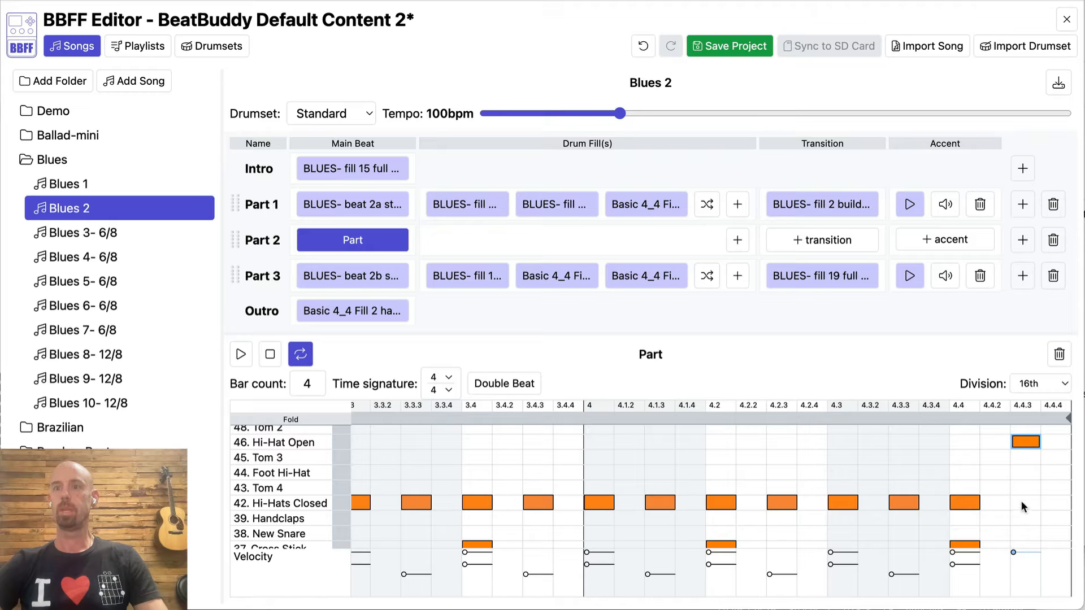
Play the four-bar loop, fold the drum rows to those in use, and stop playback.
left_click(871, 405)
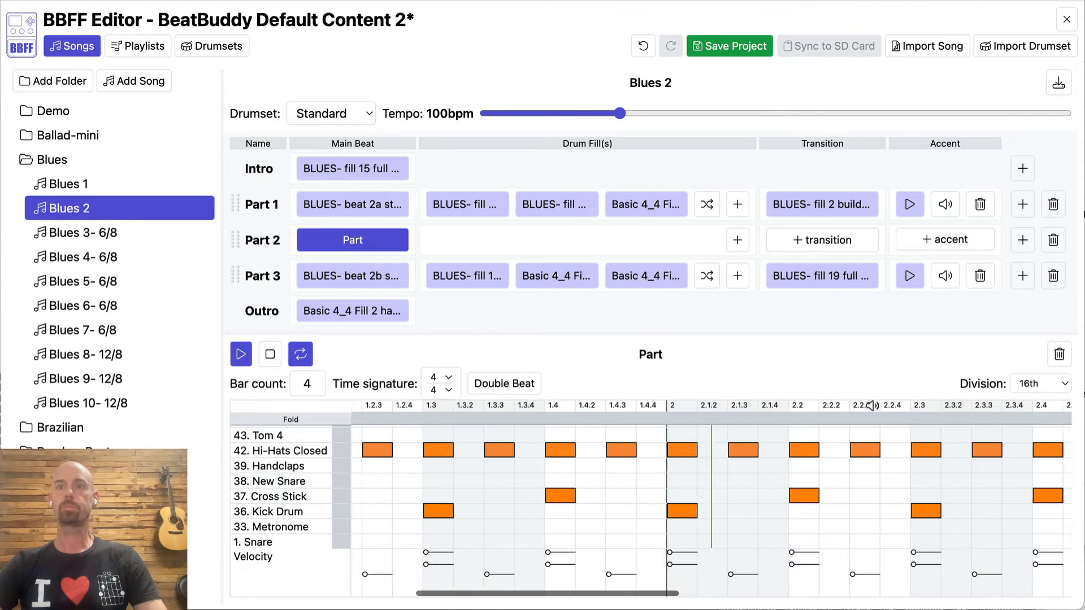
left_click(291, 419)
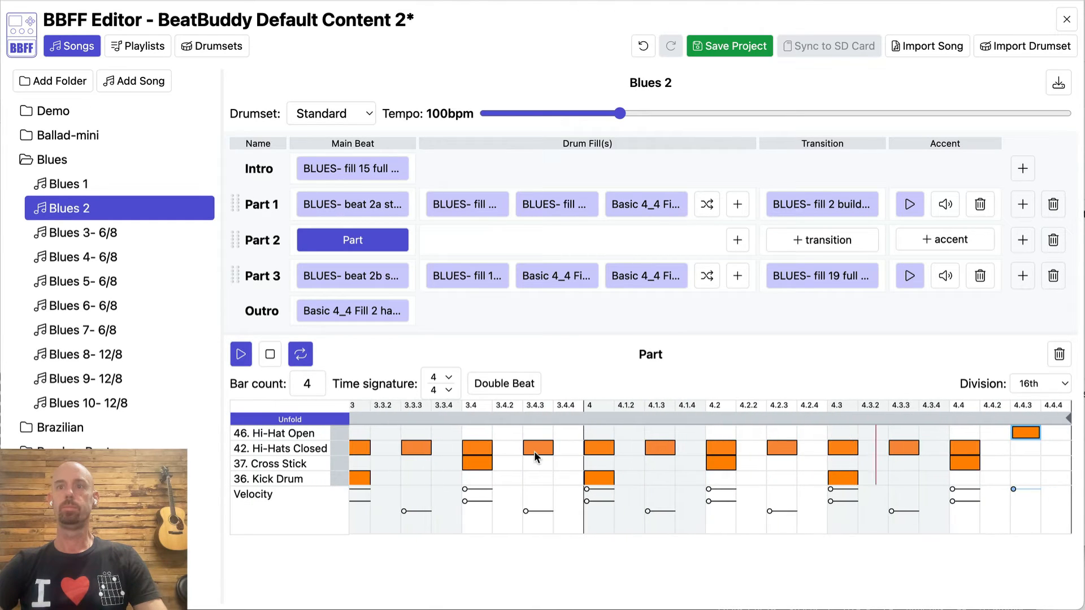
key("space")
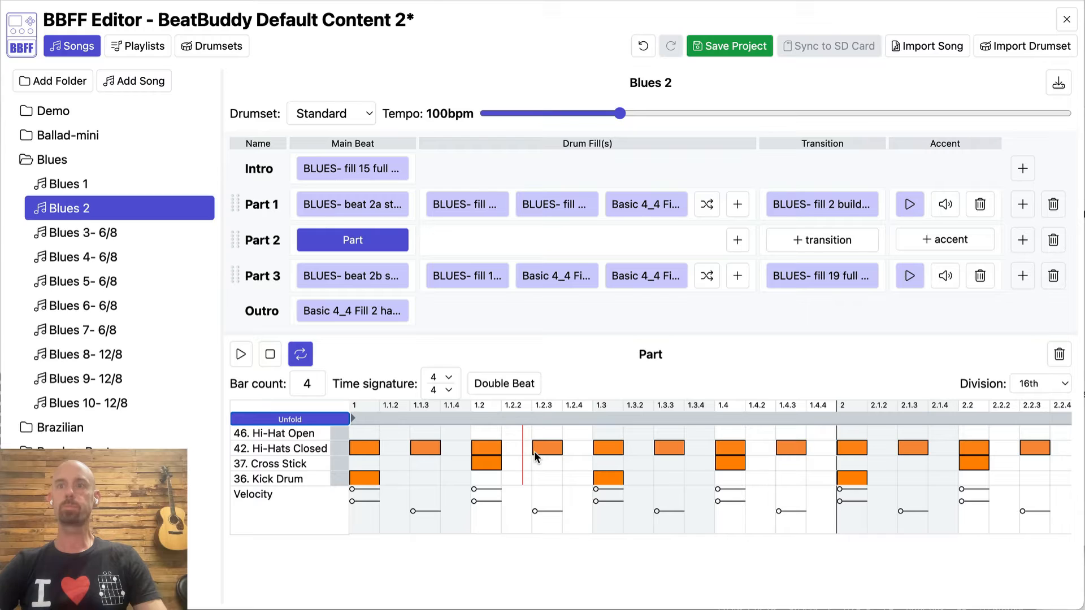
Try the 32nd, 64th and Eighth divisions on the beat grid, and return the division to 16th.
left_click(1042, 384)
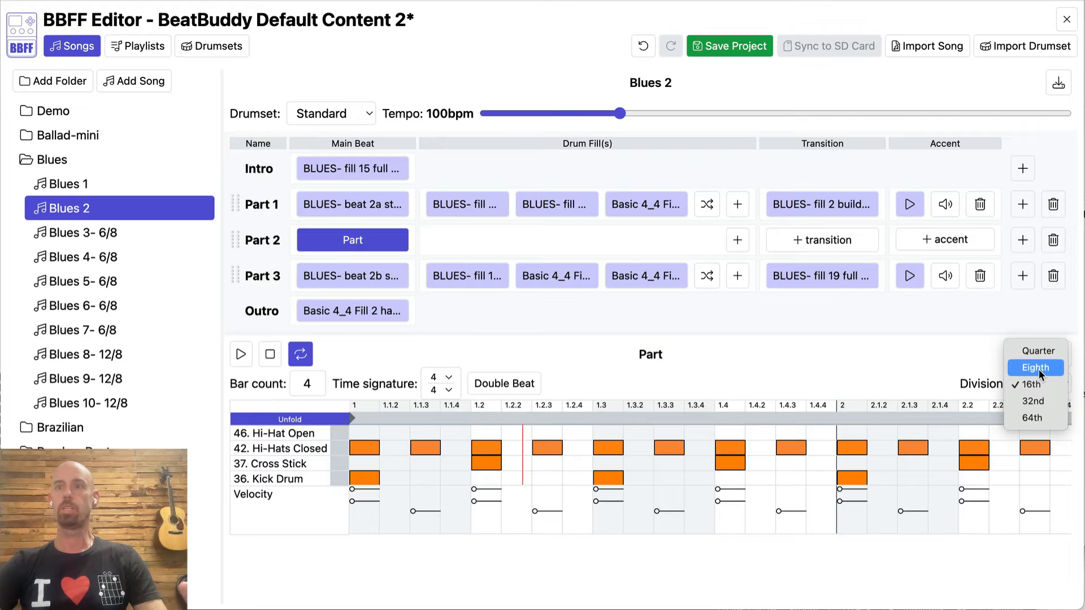
left_click(1026, 402)
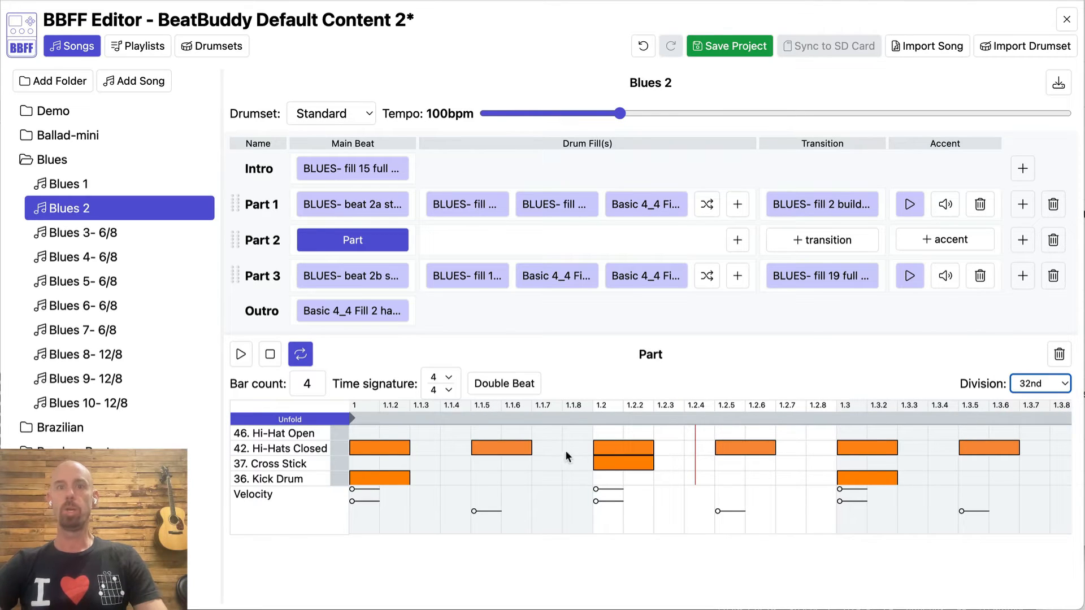
left_click(1055, 389)
left_click(1050, 400)
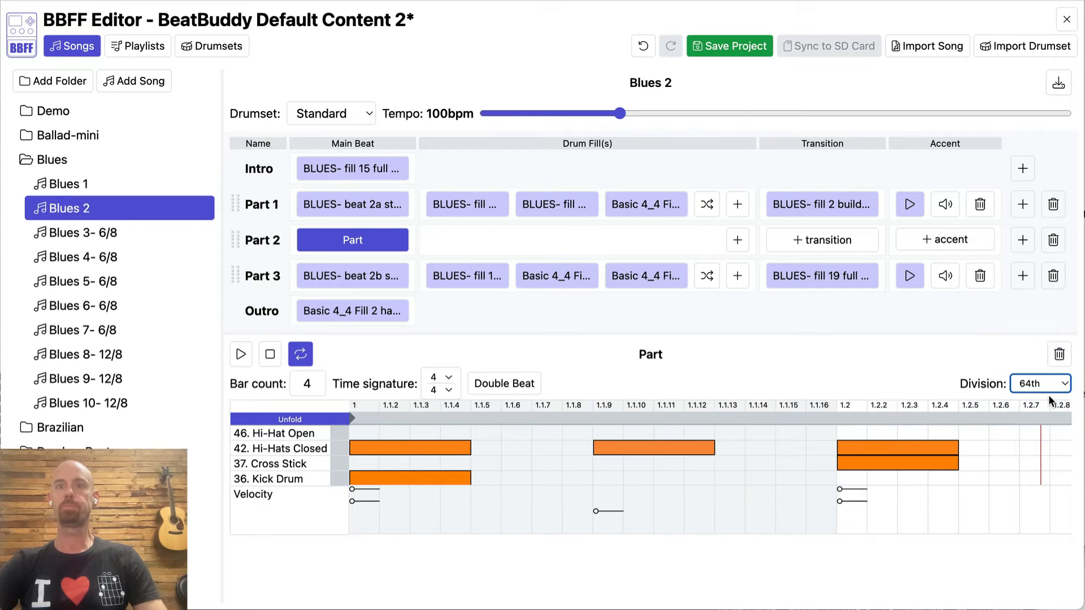
left_click(1046, 390)
left_click(1033, 332)
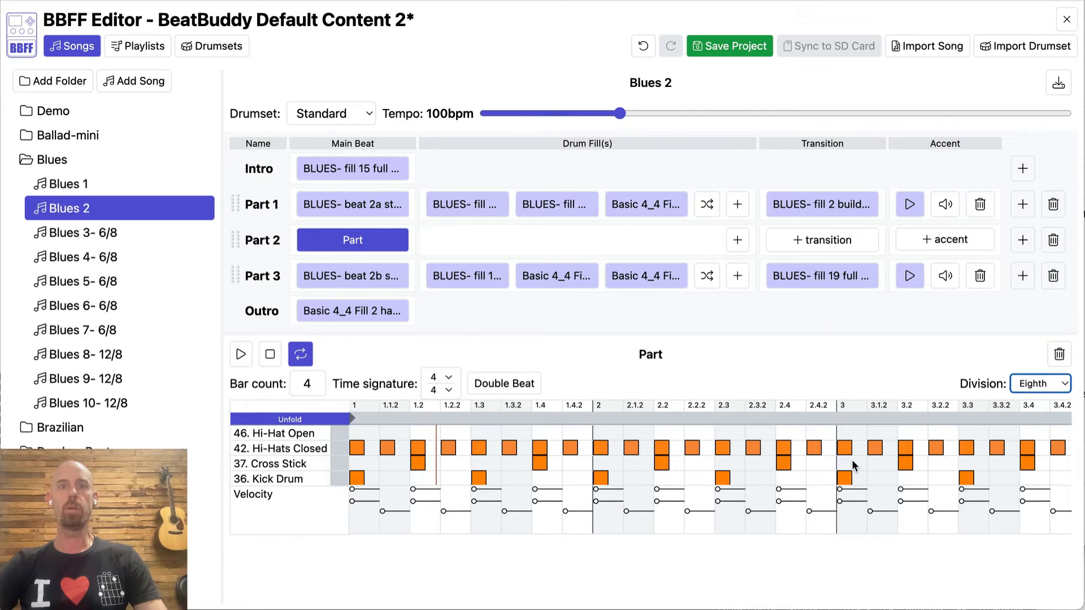
left_click(1043, 384)
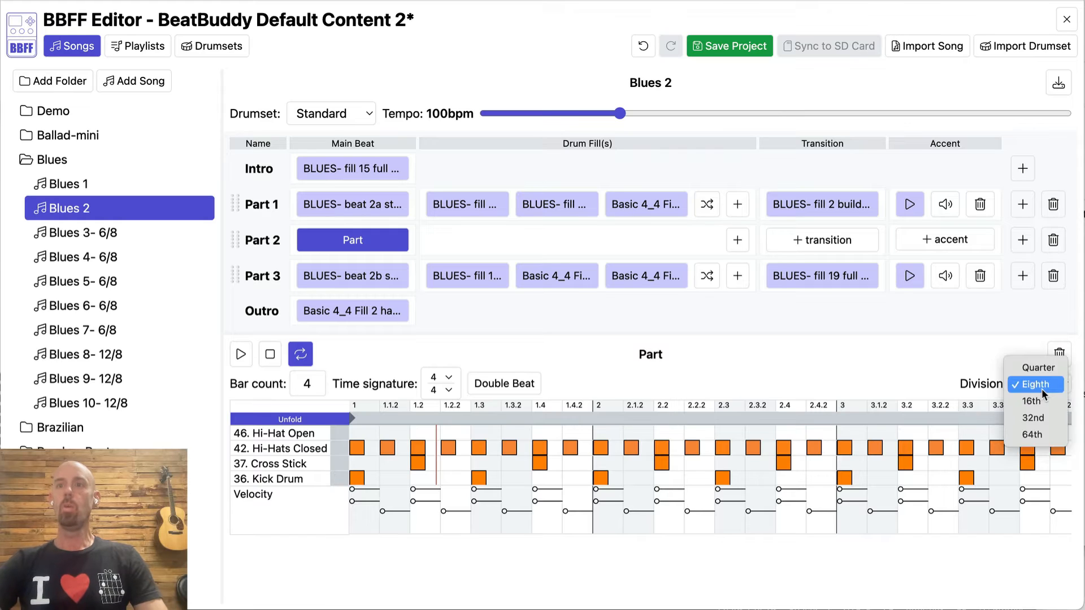
left_click(1043, 402)
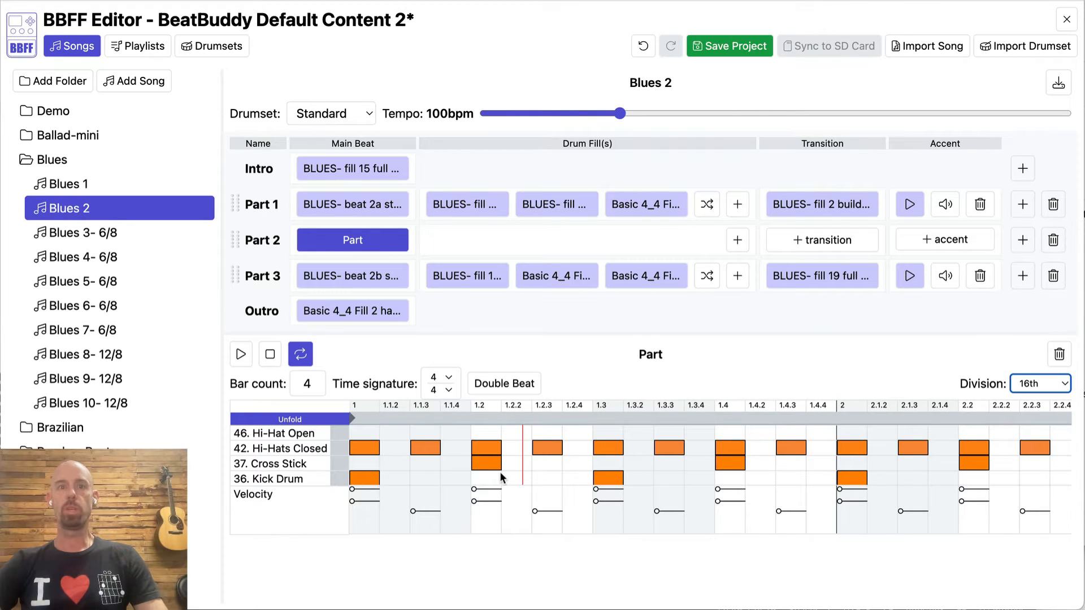
Add a Hi-Hat Open note at 1.1.2, stretch it to 1.3 and shorten it again, and shift it off the grid between 1.1.2 and 1.1.3.
left_click(451, 434)
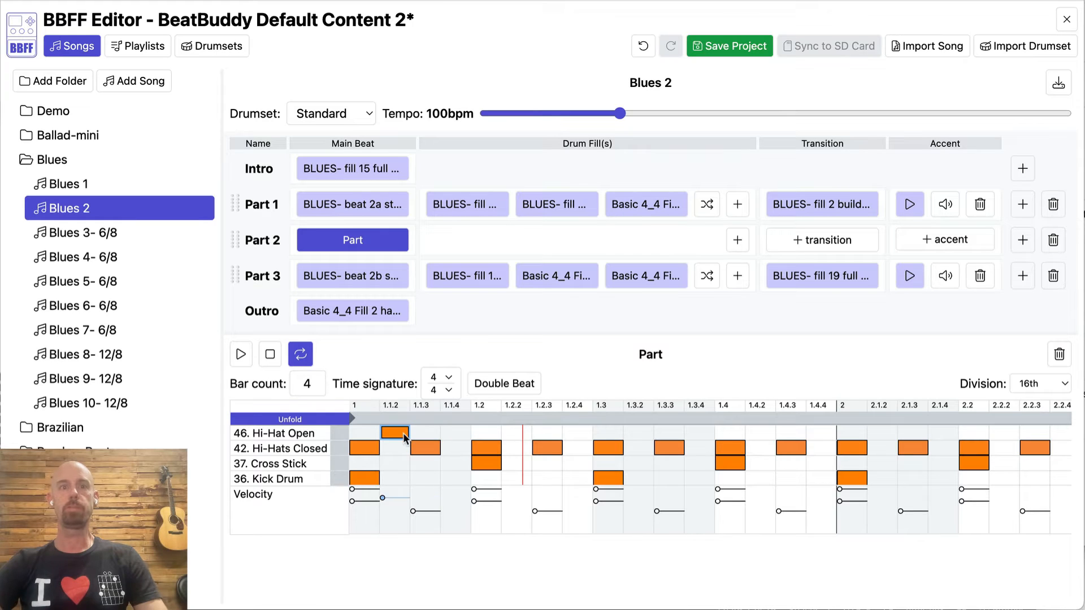
mouse_move(448, 435)
left_mouse_down()
mouse_move(406, 435)
mouse_move(575, 433)
left_mouse_up()
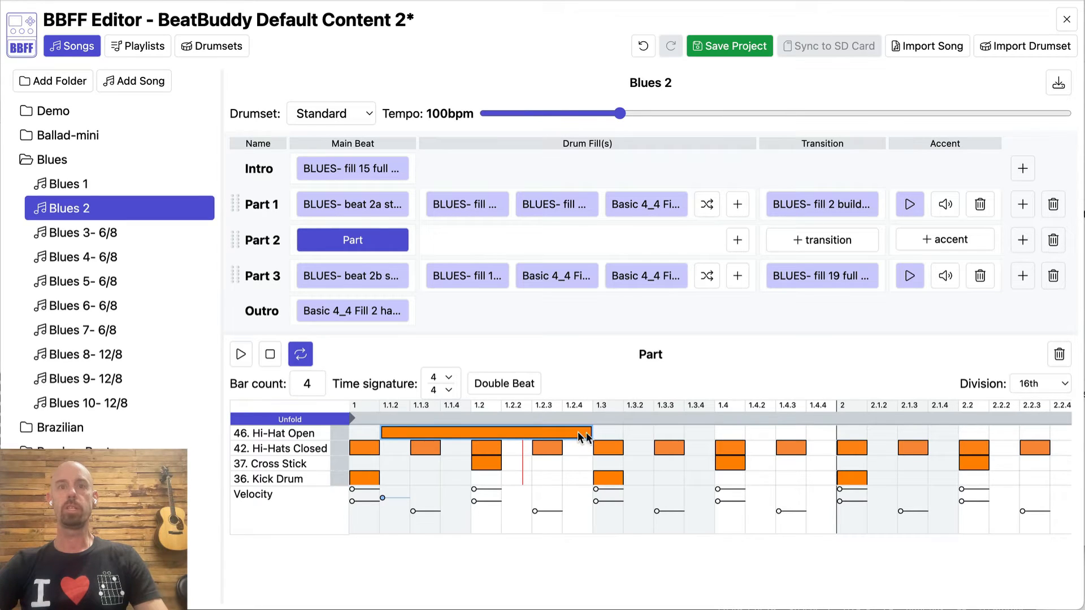
left_click_drag(590, 432, 408, 433)
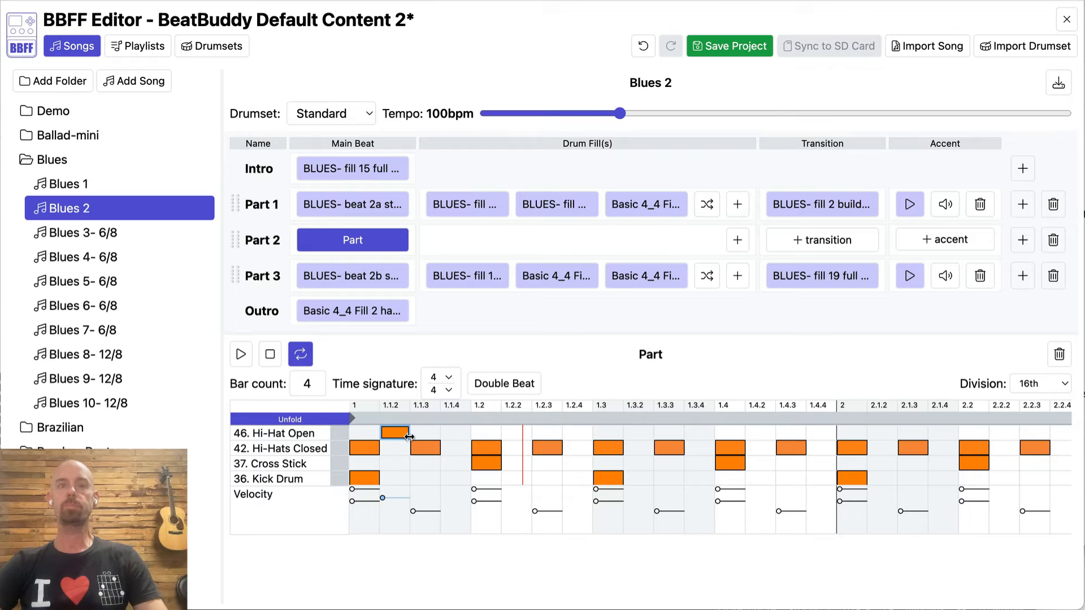
key("super")
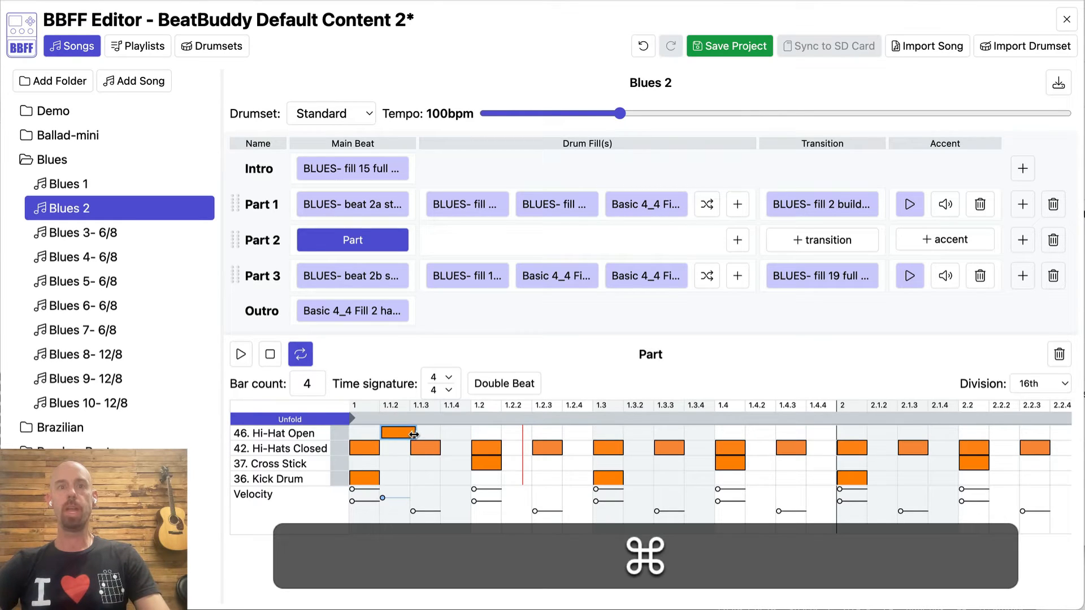
mouse_move(420, 433)
left_mouse_down()
mouse_move(389, 440)
mouse_move(407, 436)
left_mouse_up()
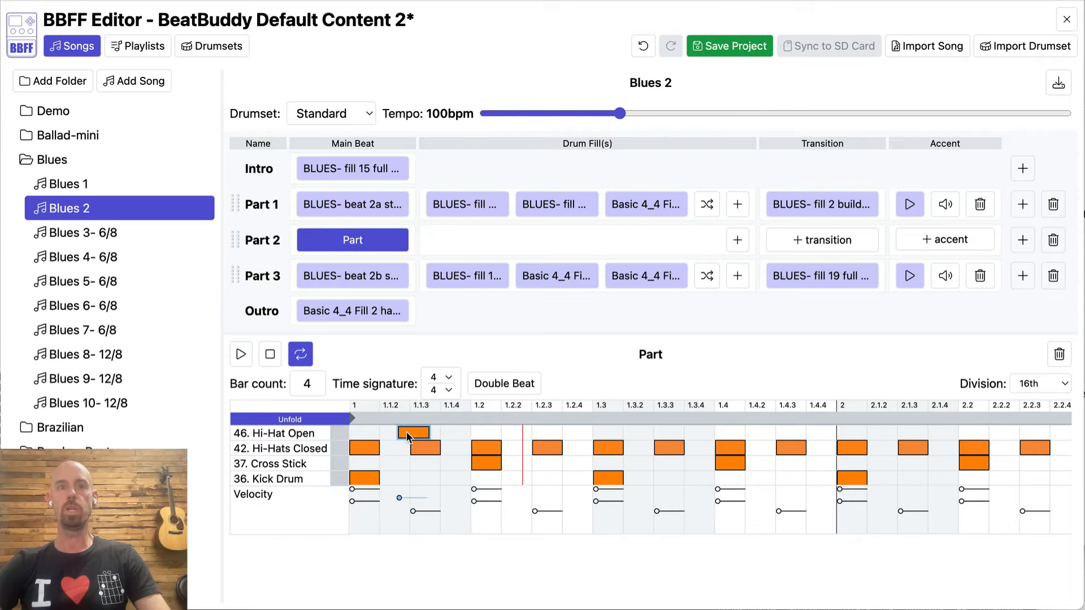
Select the Hi-Hat Open note with several Hi-Hats Closed notes and the 1.3 Kick Drum note, and nudge them one step right, left, up and down.
left_click(425, 448, "shift")
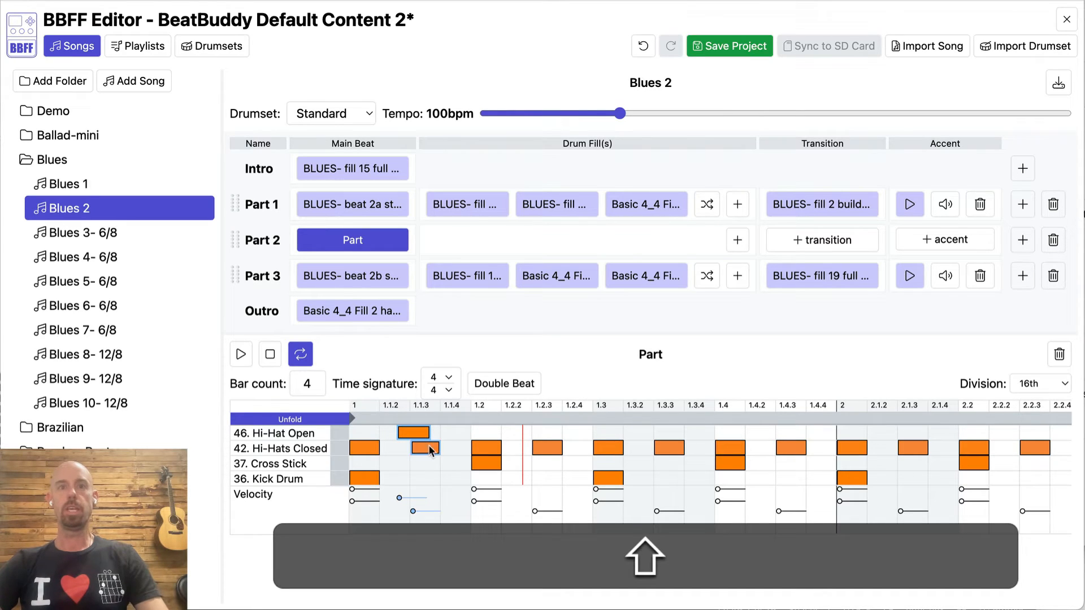
left_click(496, 447, "shift")
left_click(610, 446, "shift")
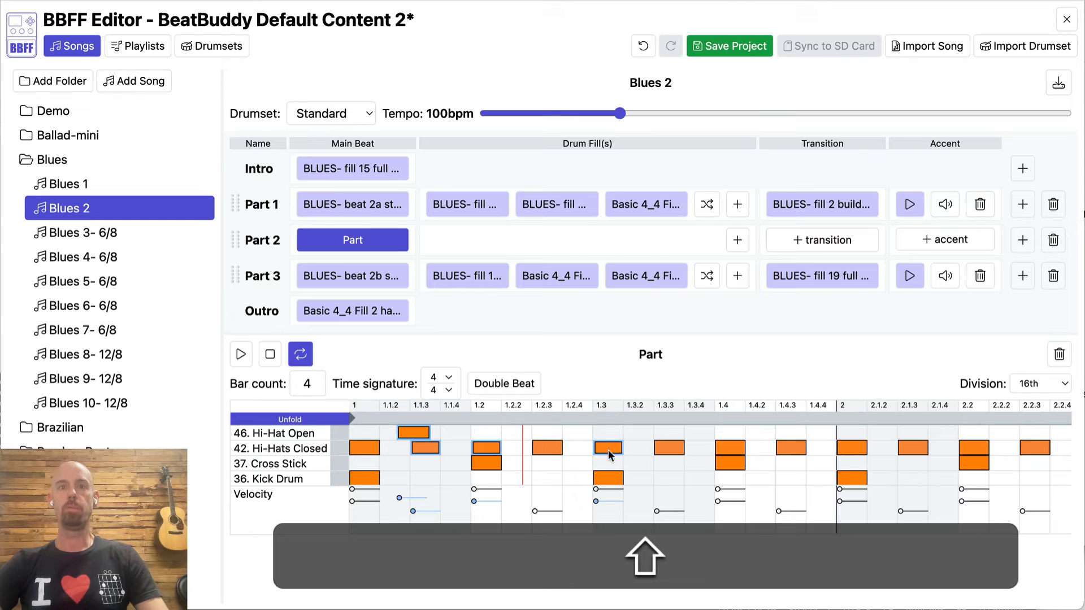
left_click(608, 479, "shift")
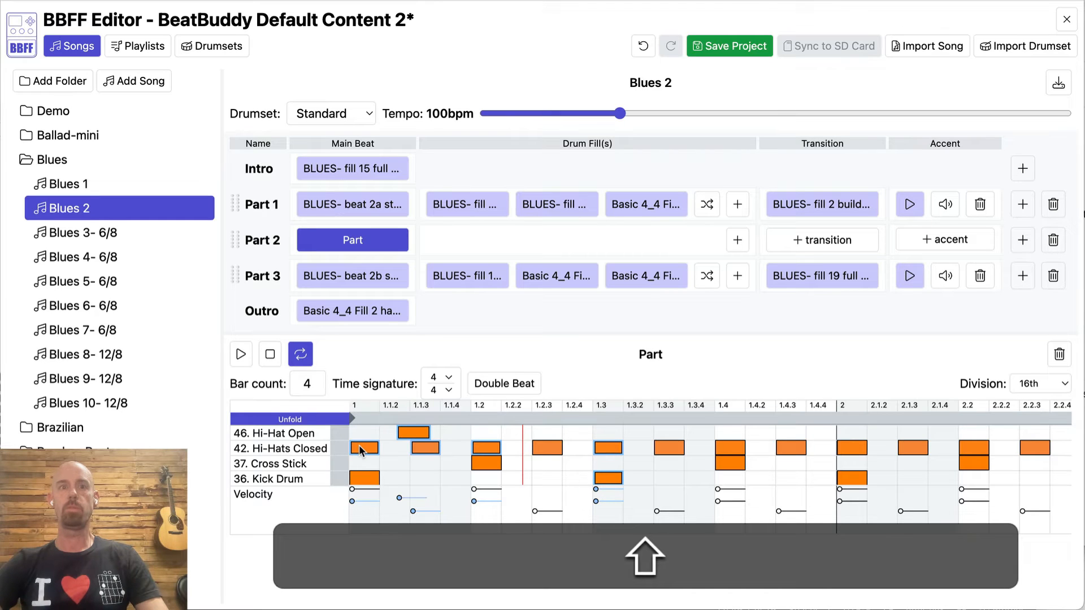
key("Right")
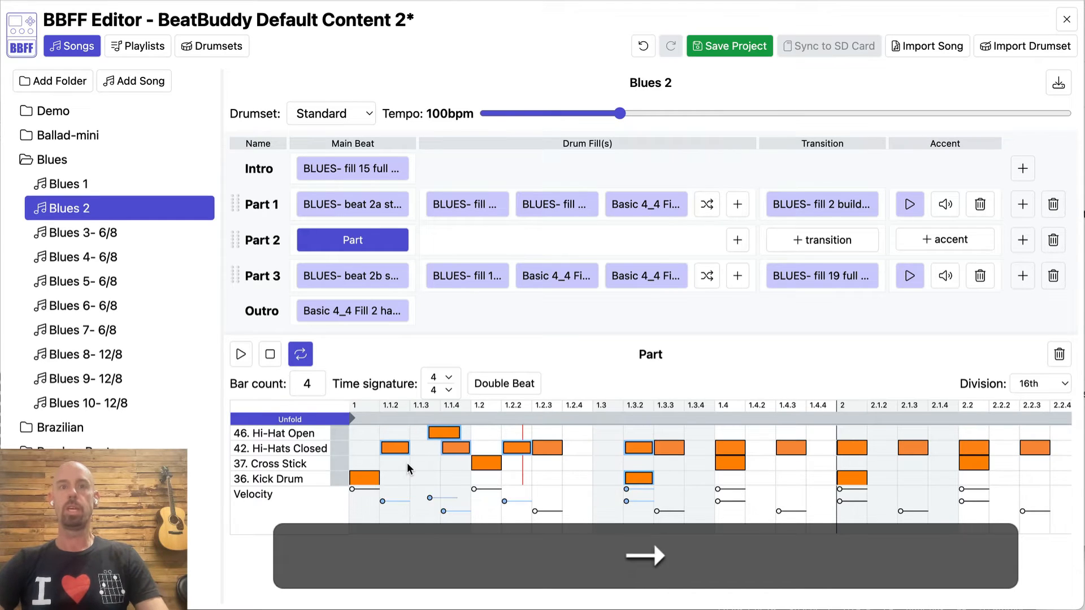
key("Left")
key("Up")
key("Down")
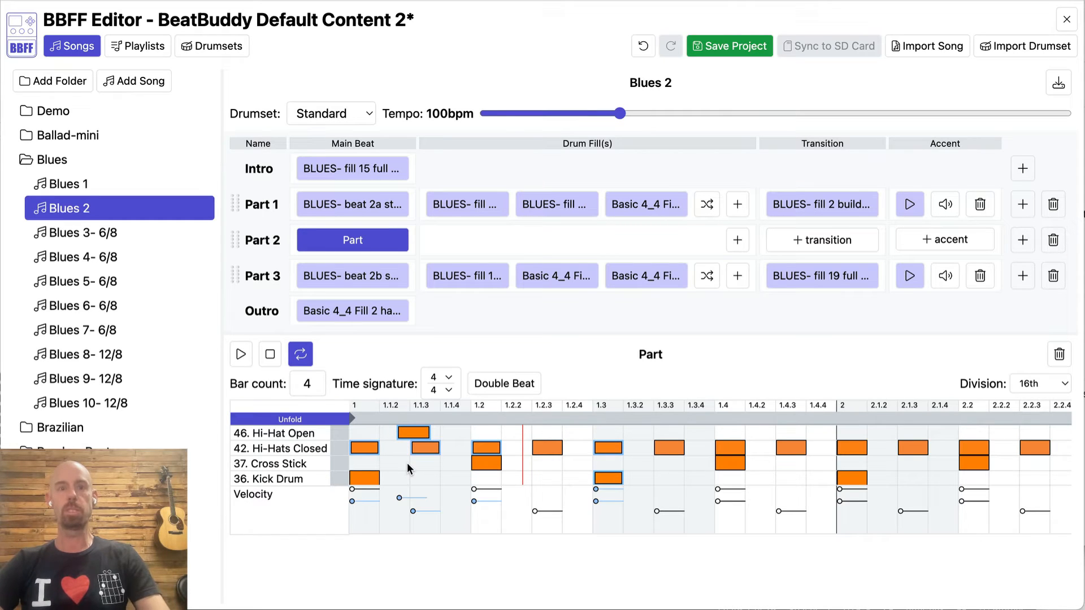
Undo the note nudges and all edits to the Hi-Hat Open note in bar 1, including its creation.
key("super")
key("super+z")
key("super+z")
key("super+z")
key("super+z")
key("super+z")
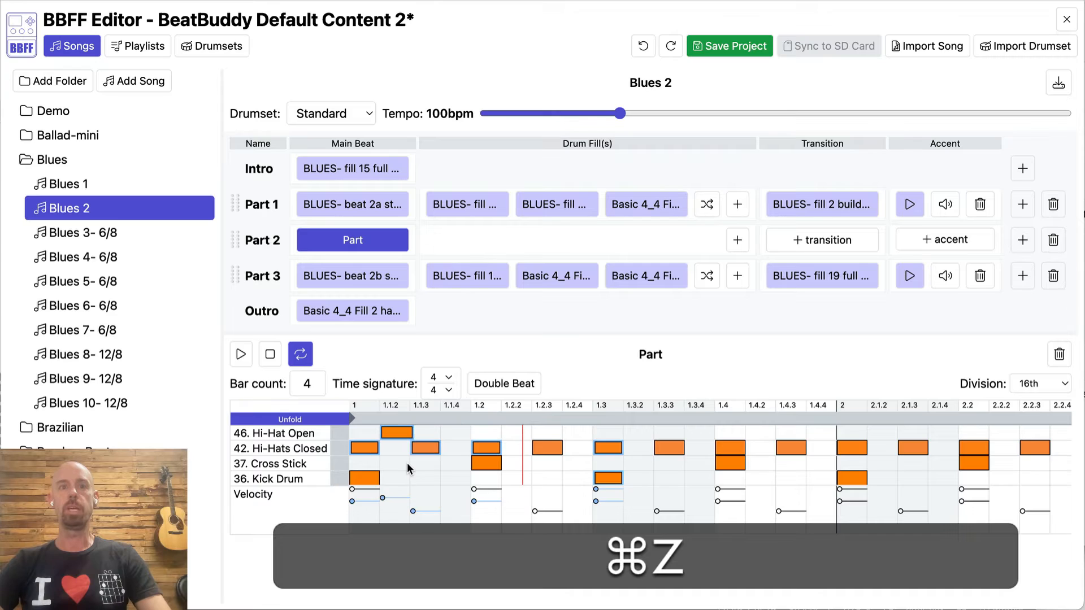
key("super+z")
key("super+z")
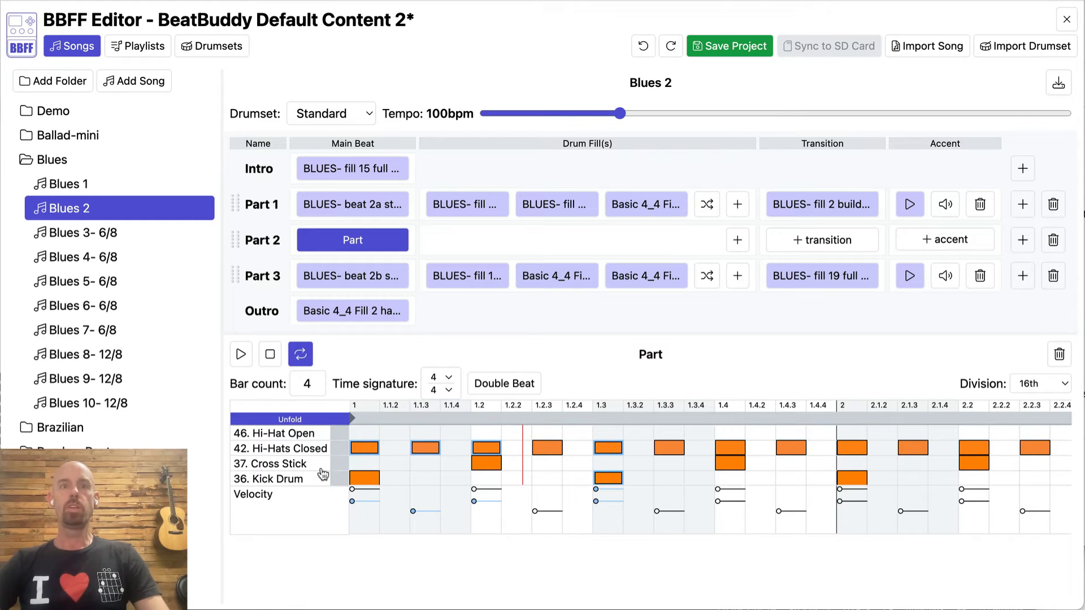
Change the beat's time signature to 3/4, inspect the end of the pattern, and undo the change.
left_click(448, 379)
left_click(447, 370)
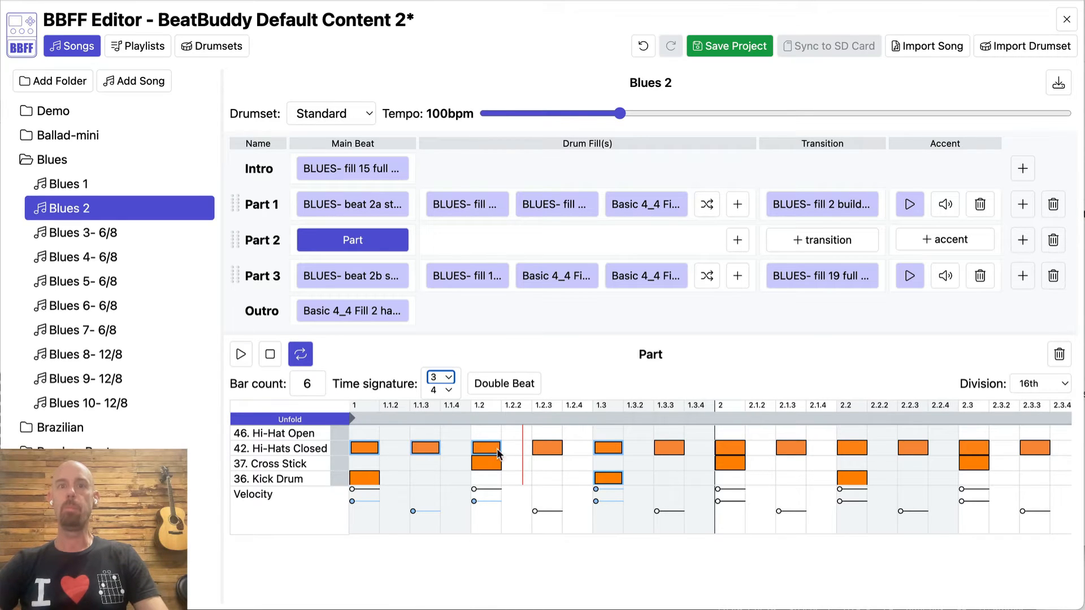
scroll(513, 452, "right", 10)
scroll(512, 452, "right", 5)
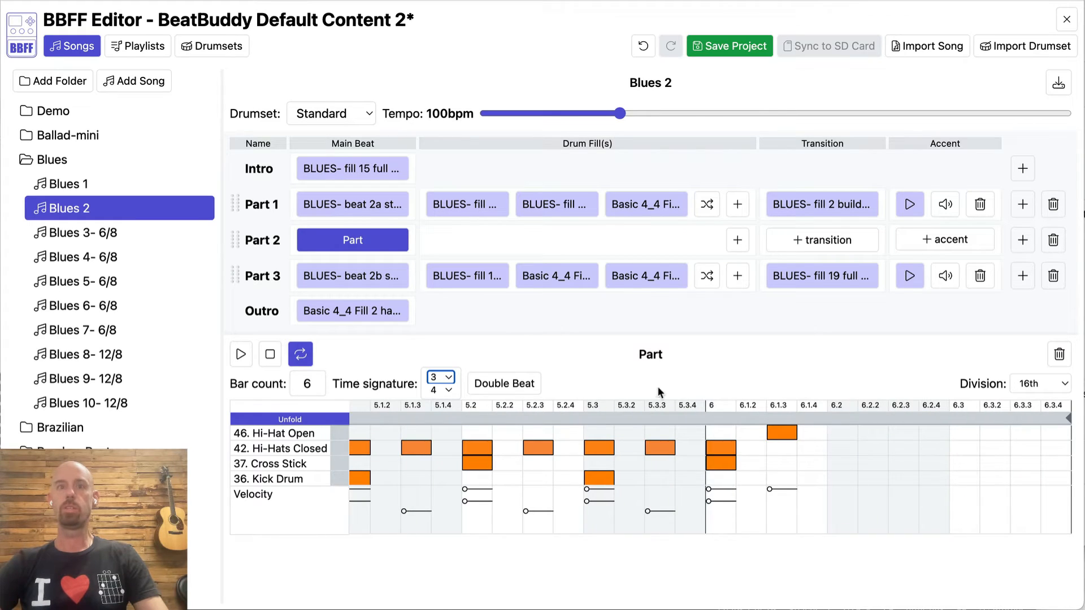
key("super+z")
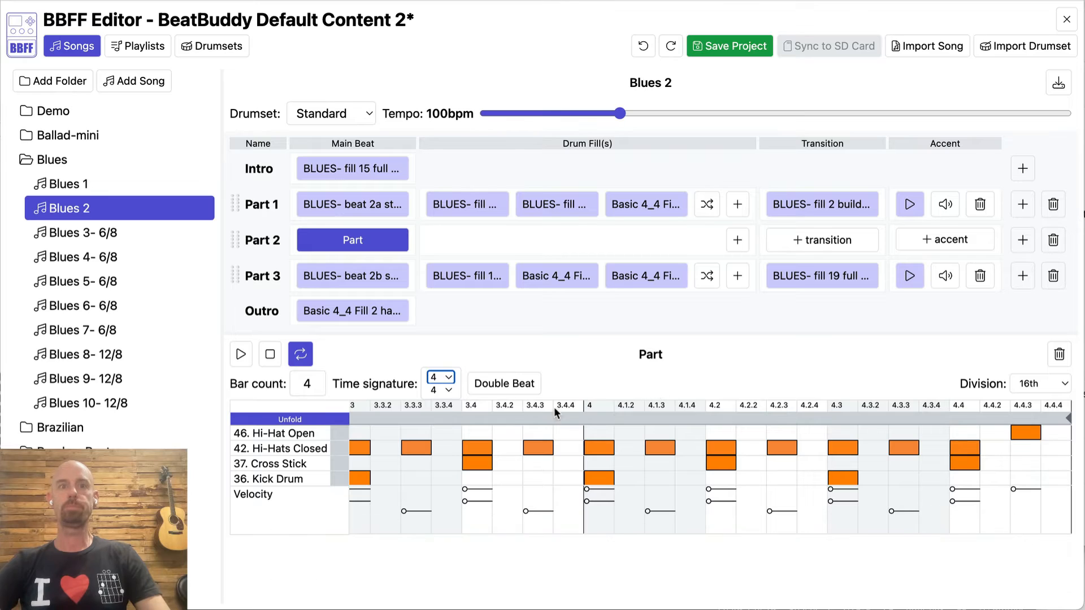
Change the beat's time signature to 4/8 and undo the change.
left_click(447, 391)
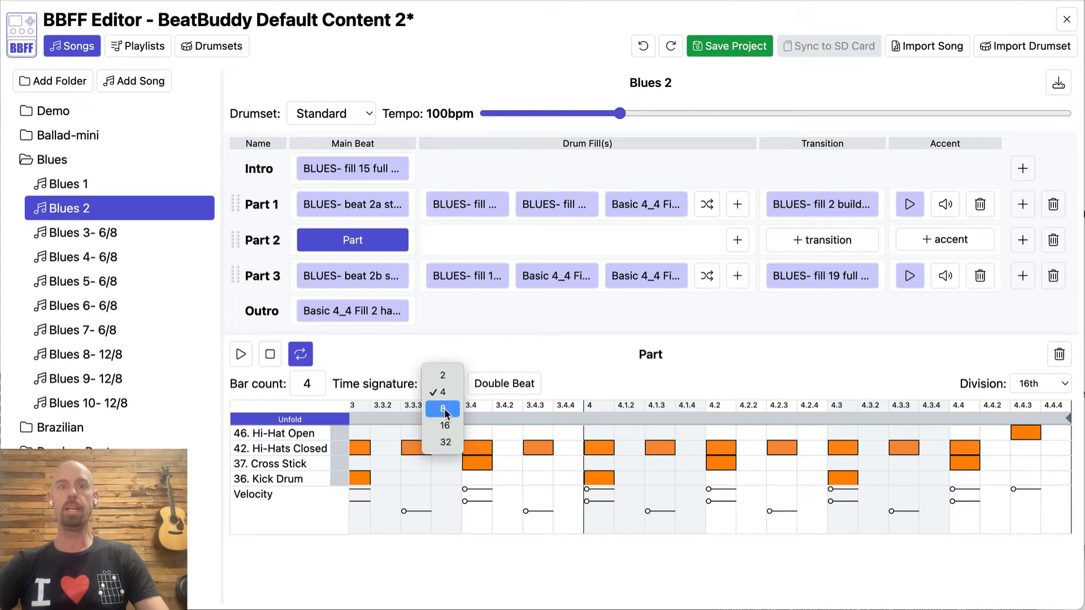
left_click(445, 409)
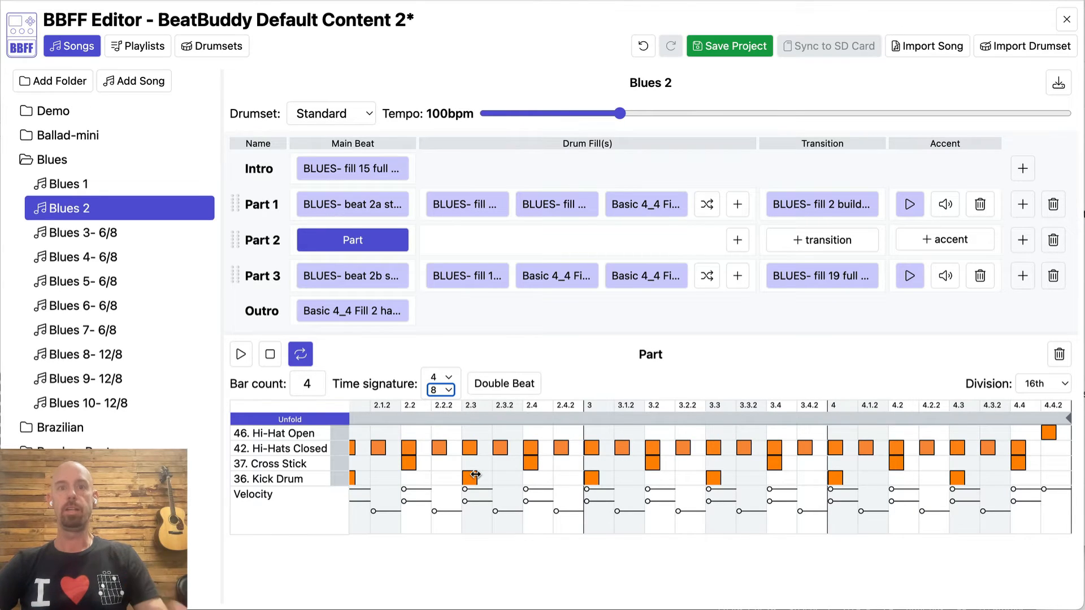
key("super")
key("super+z")
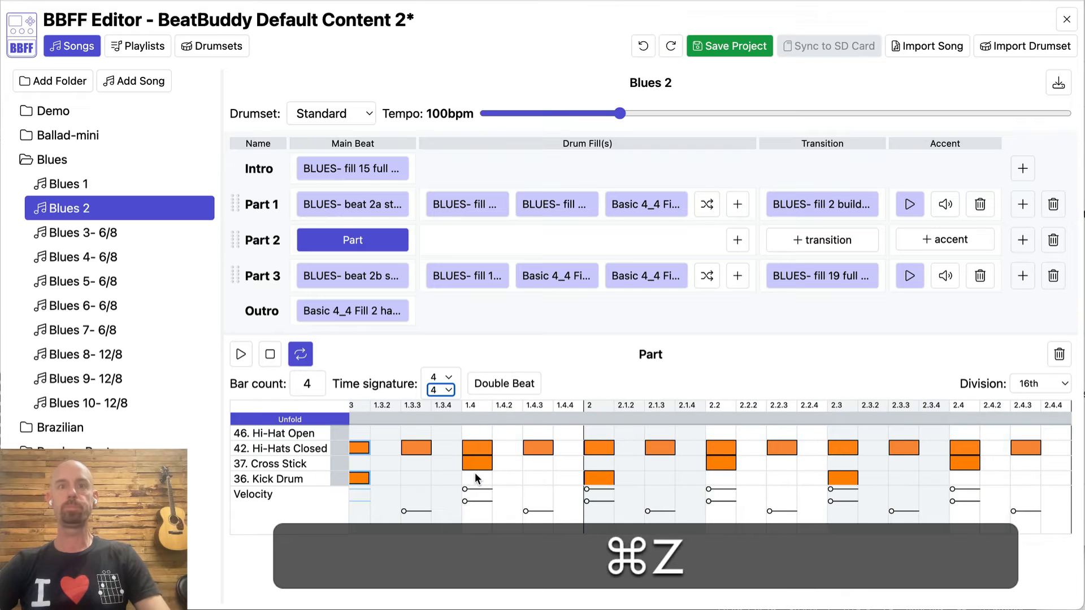
scroll(388, 437, "left", 5)
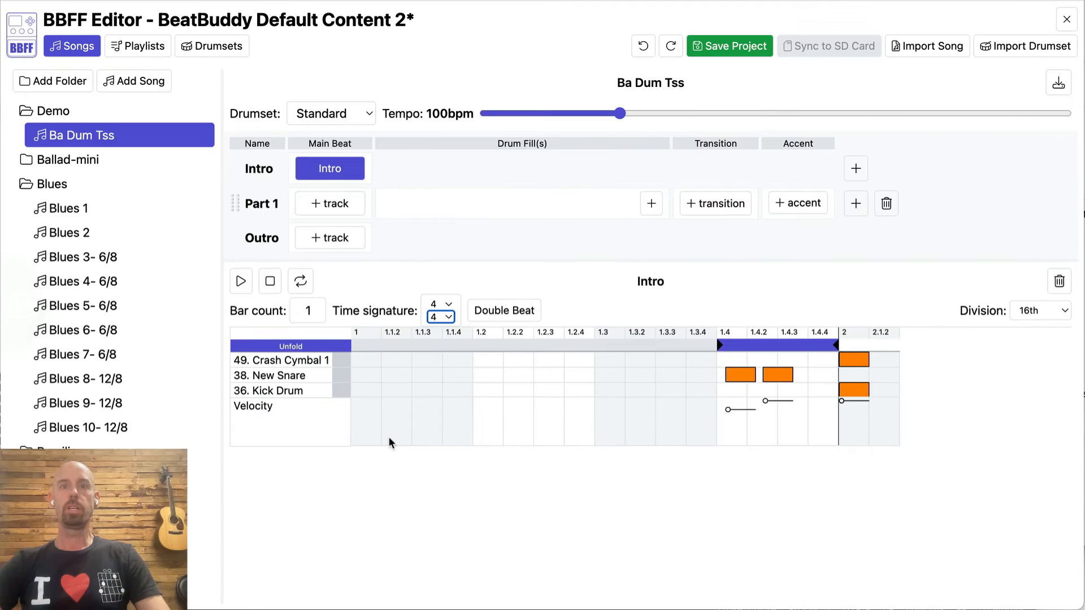
Extend the Part 1 main beat of Blues 2 to 5 bars with an empty bar at the end, and undo it.
scroll(389, 438, "right", 5)
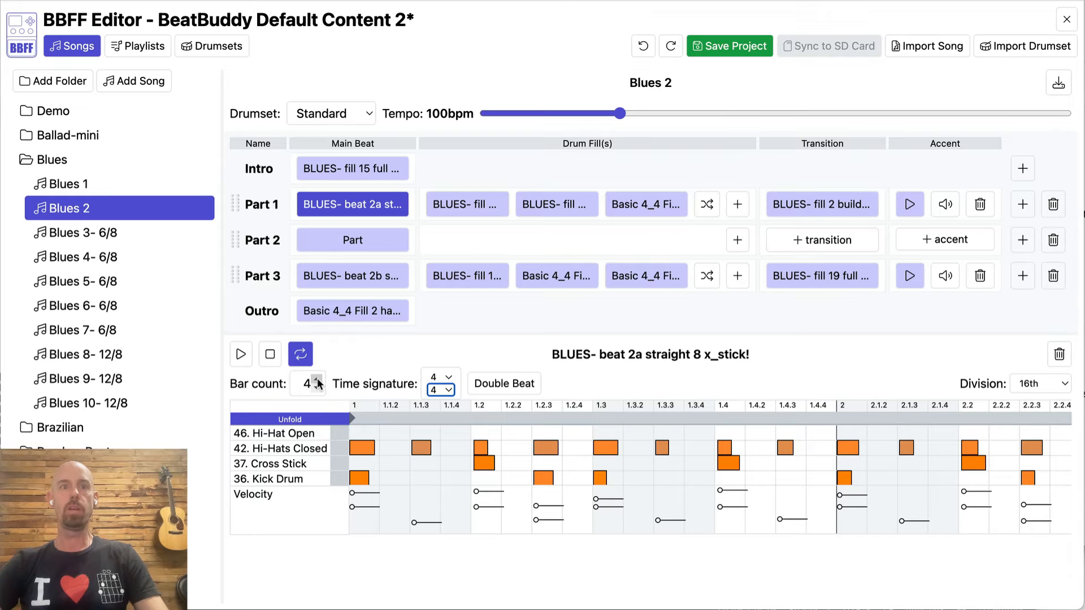
left_click(317, 381)
scroll(625, 452, "right", 10)
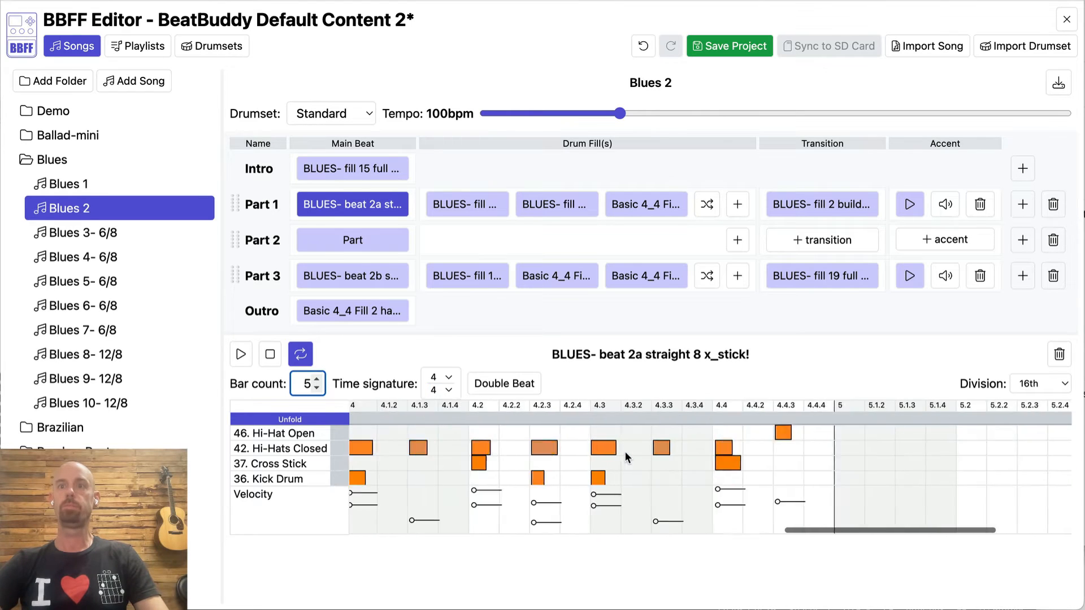
key("super+z")
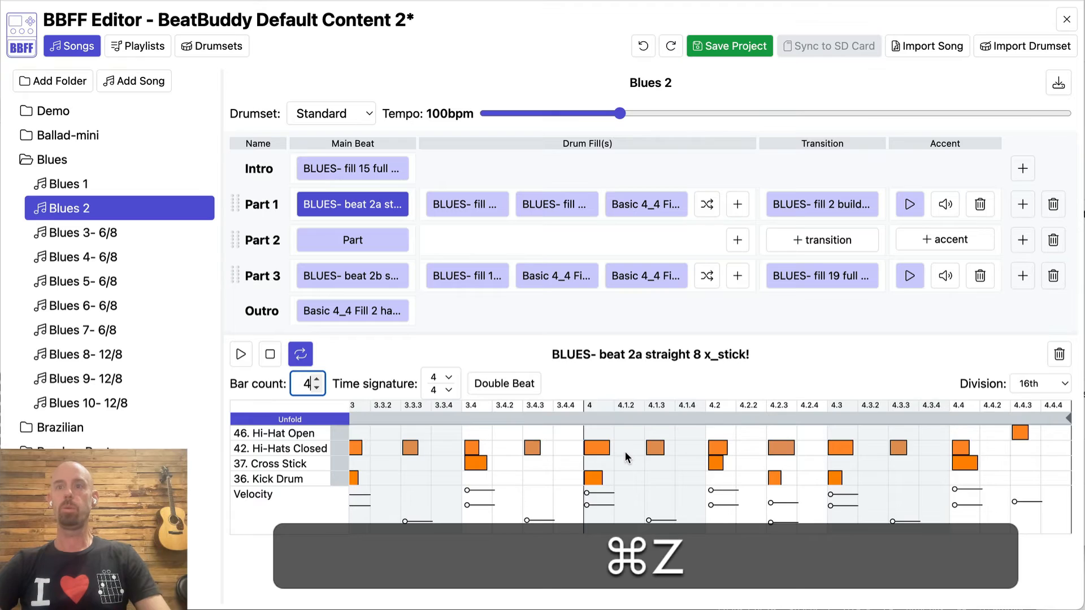
scroll(625, 452, "left", 10)
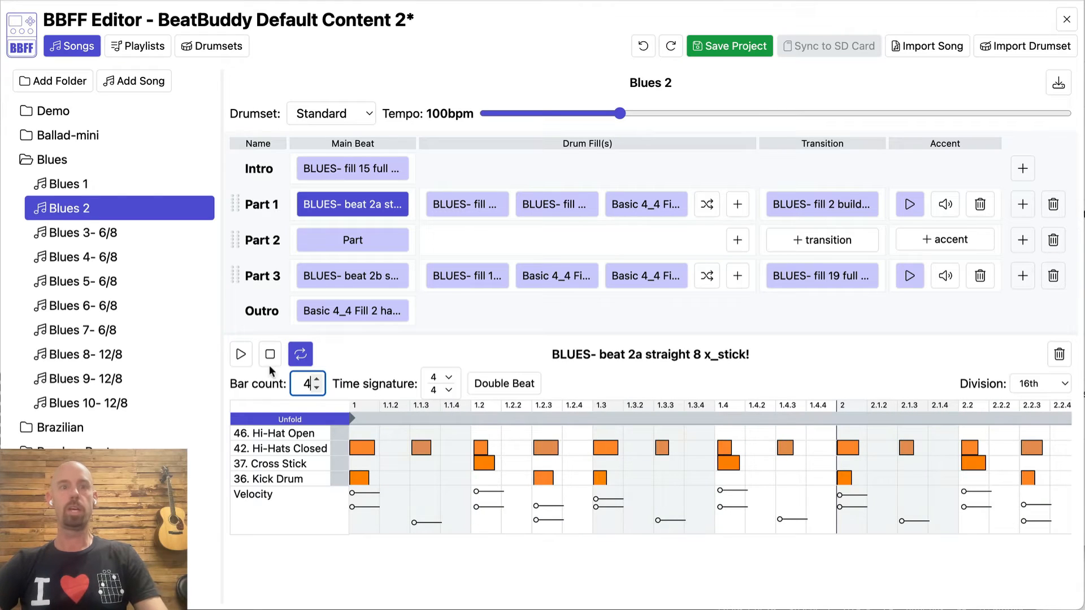
Insert an empty bar at the start of the Part 1 main beat for 5 bars, and undo it.
key("shift")
left_click(317, 381, "shift")
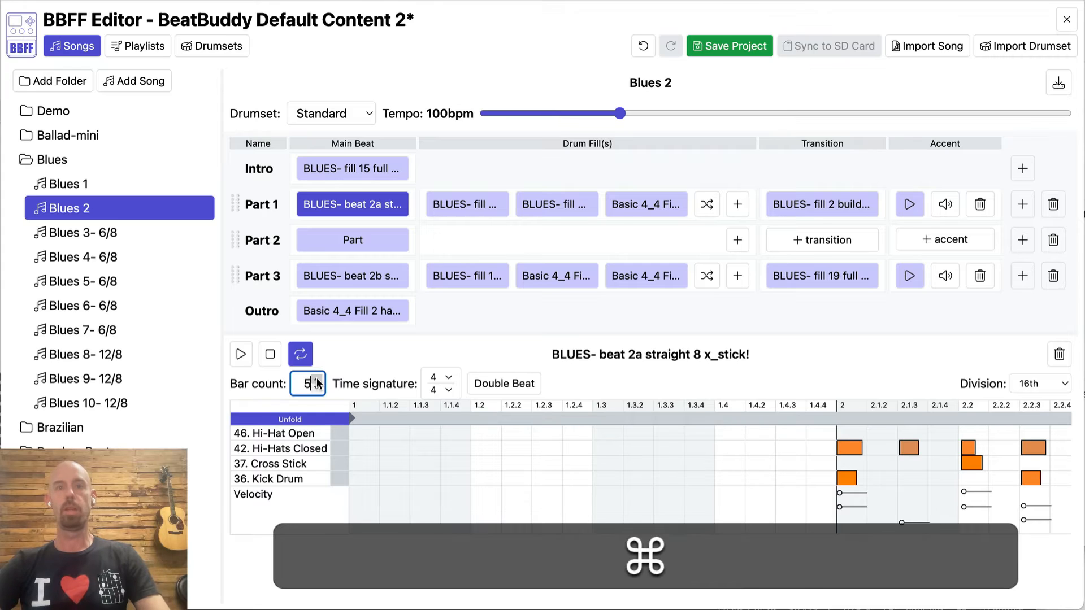
key("super+z")
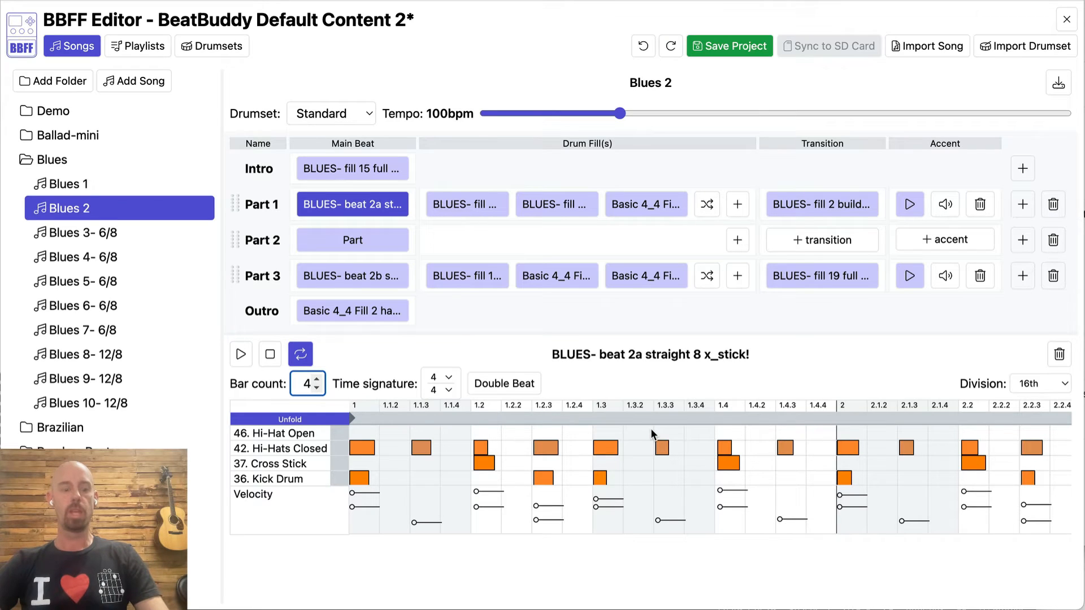
Try duplicating the first bar at the start of the Part 1 beat and the last bar at its end, undoing each addition.
left_click(317, 380, "shift+super")
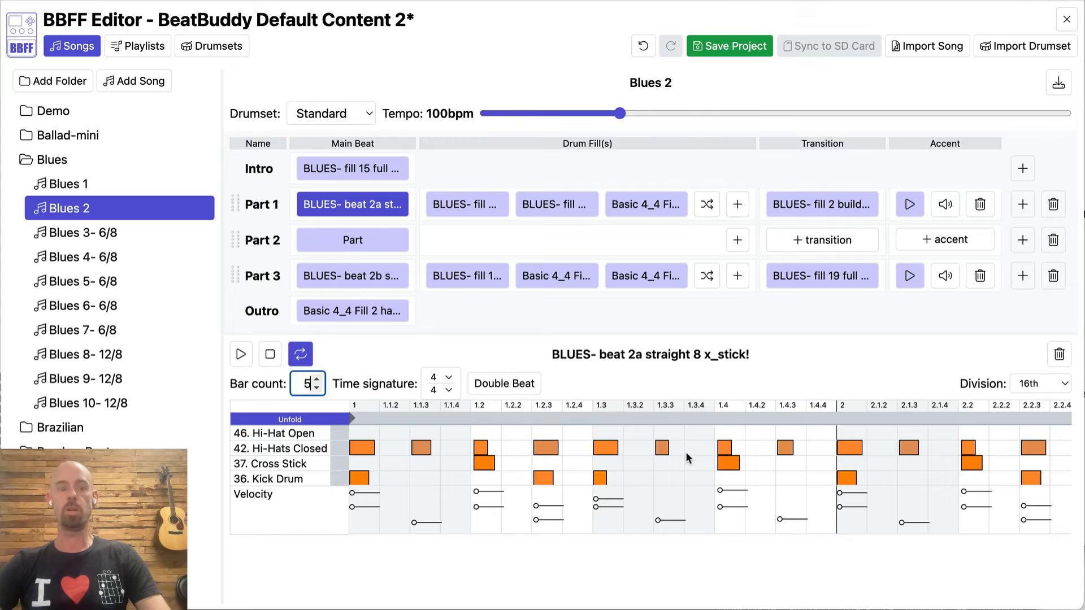
key("super+z")
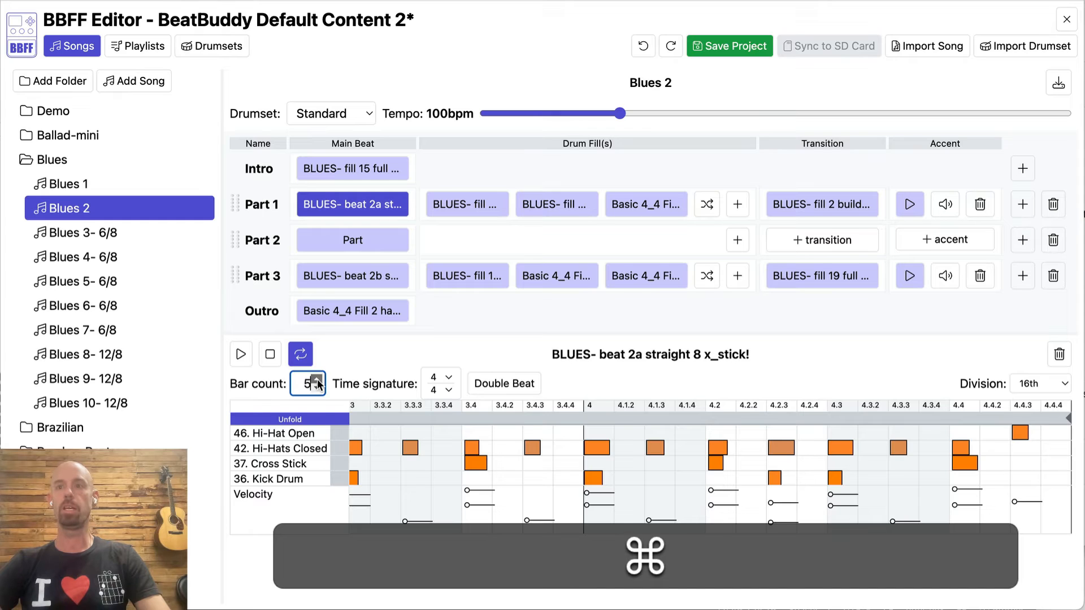
key("super+shift+z")
scroll(843, 479, "right", 6)
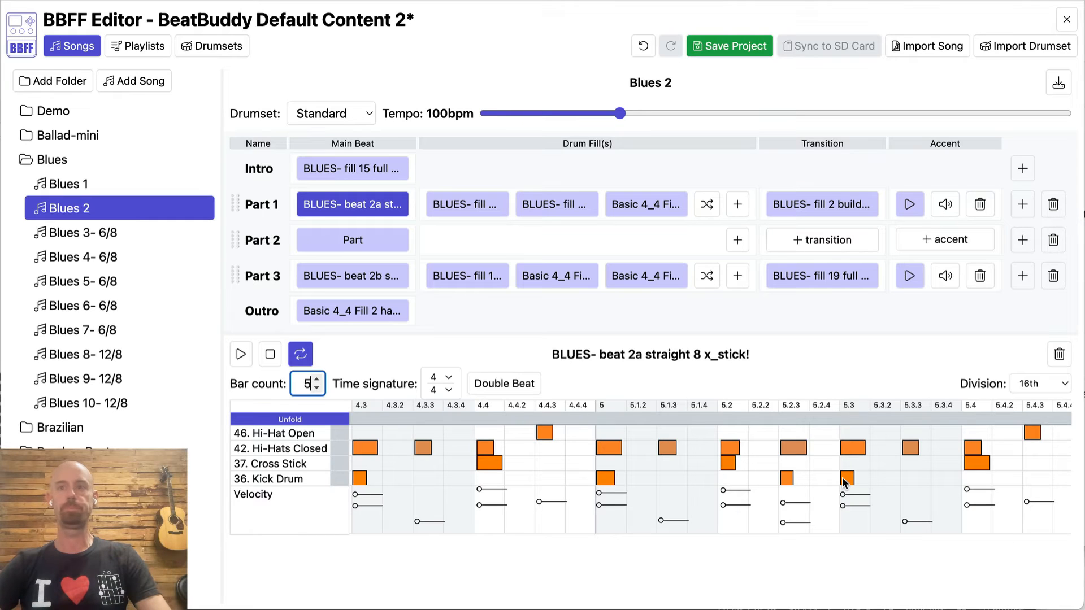
key("super+z")
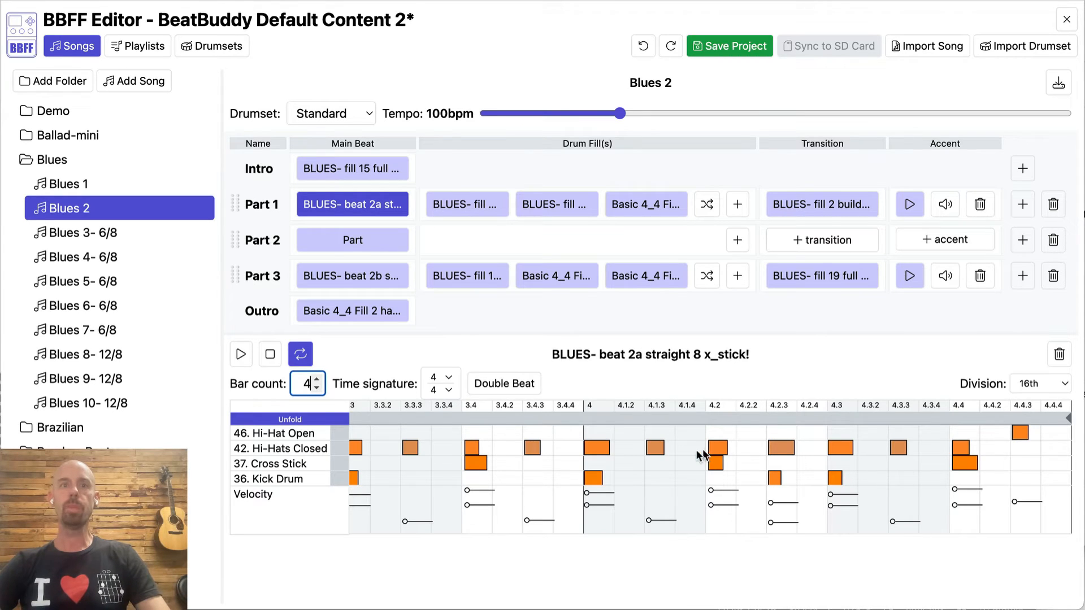
Open the Part 2 main beat, copy all its Cross Stick notes and expand the grid to the full instrument list.
left_click(392, 245)
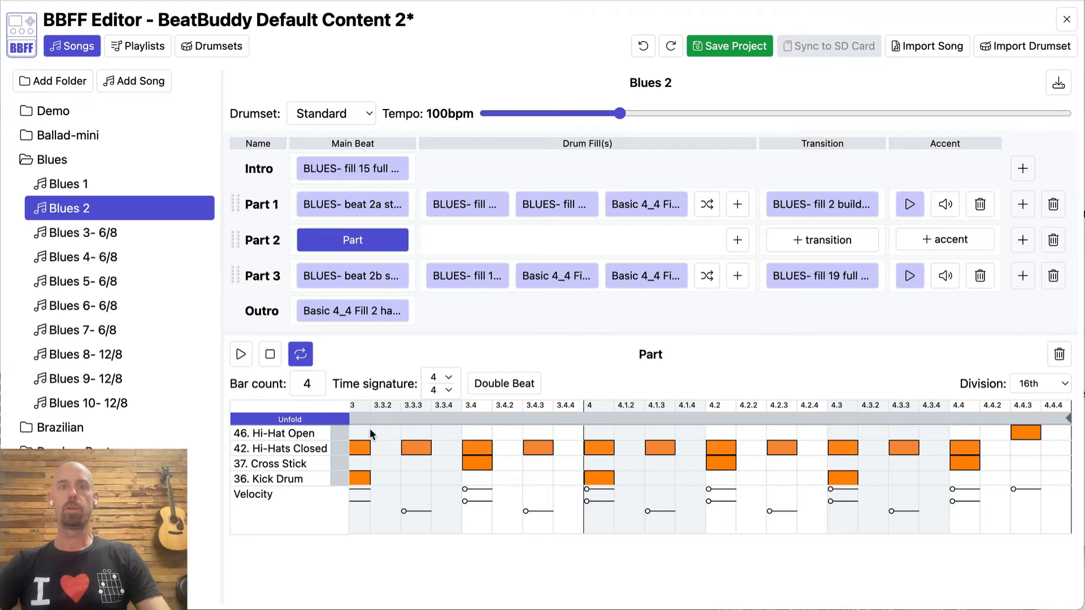
scroll(448, 429, "left", 10)
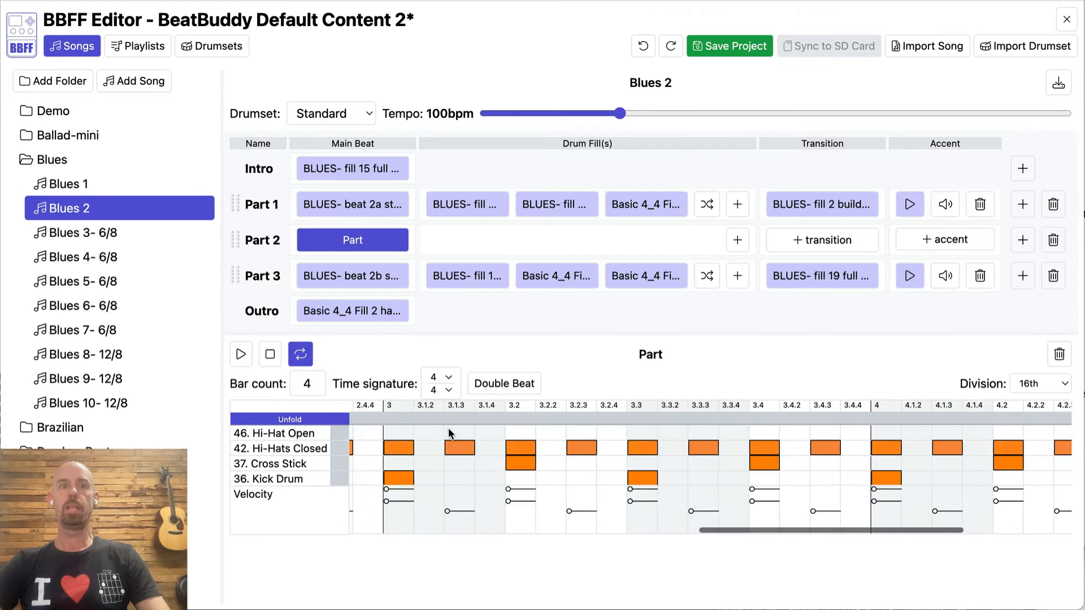
scroll(449, 429, "left", 10)
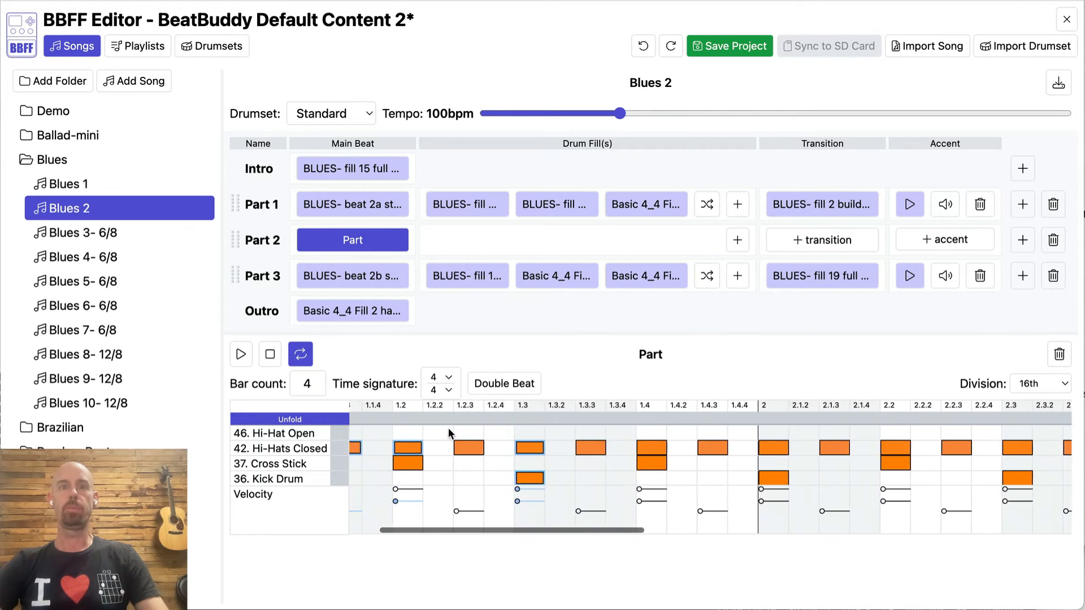
left_click(342, 467)
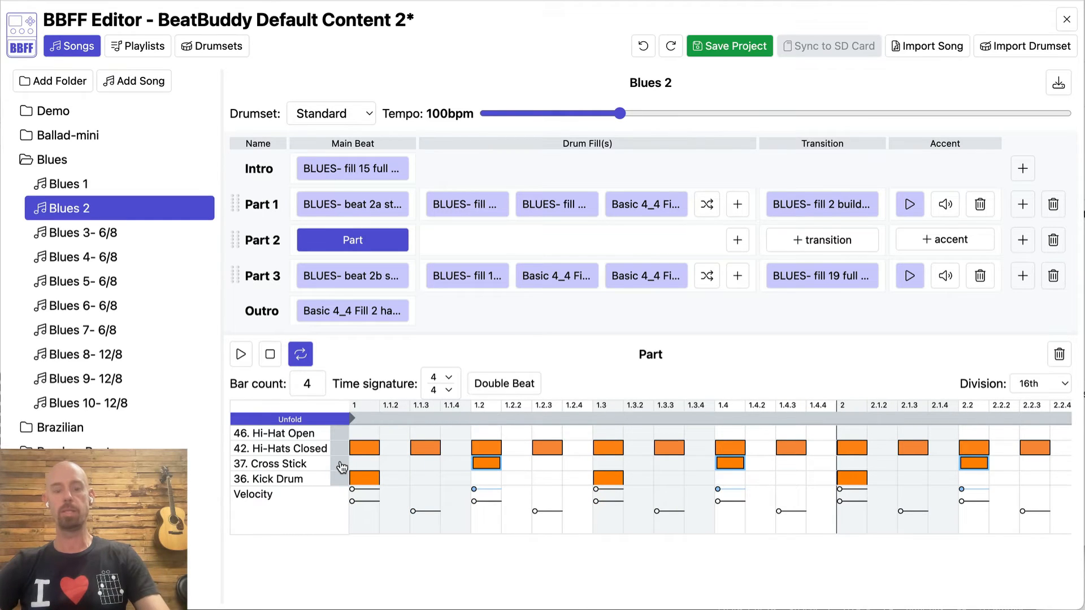
key("super+c")
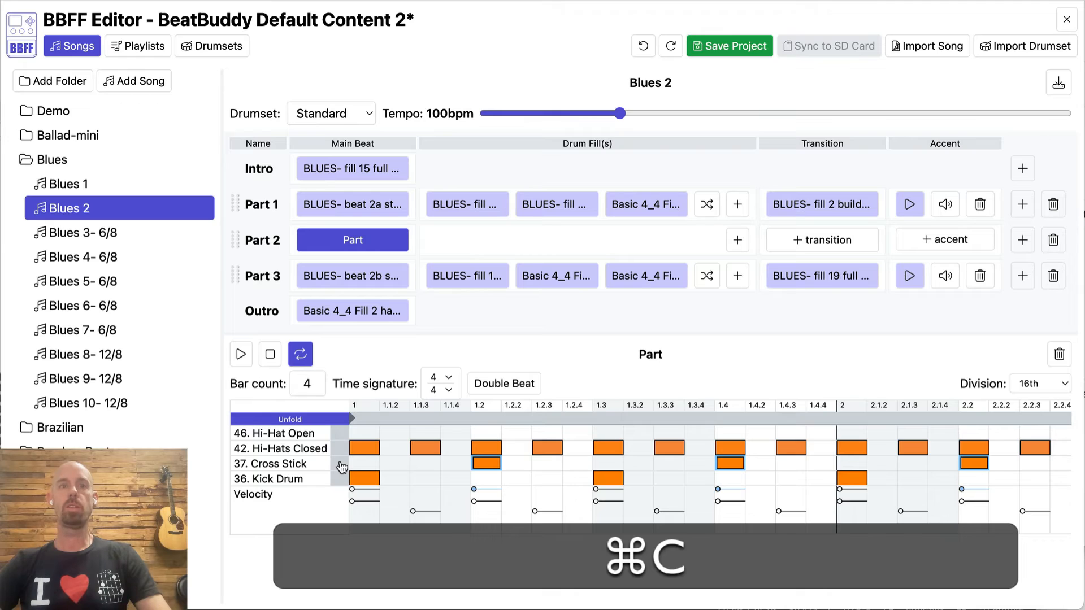
left_click(322, 421)
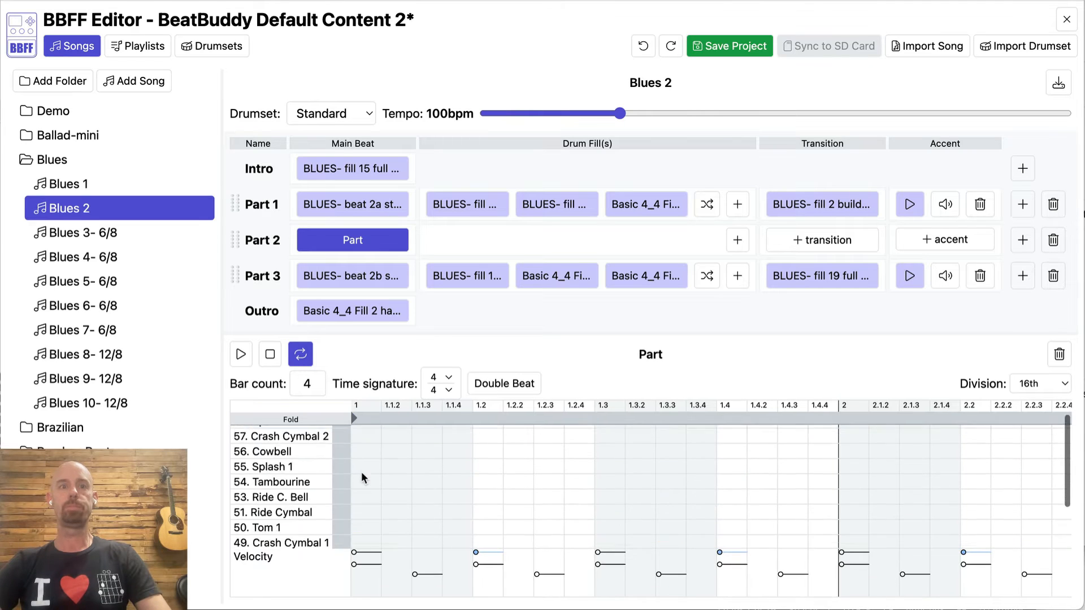
scroll(362, 472, "down", 5)
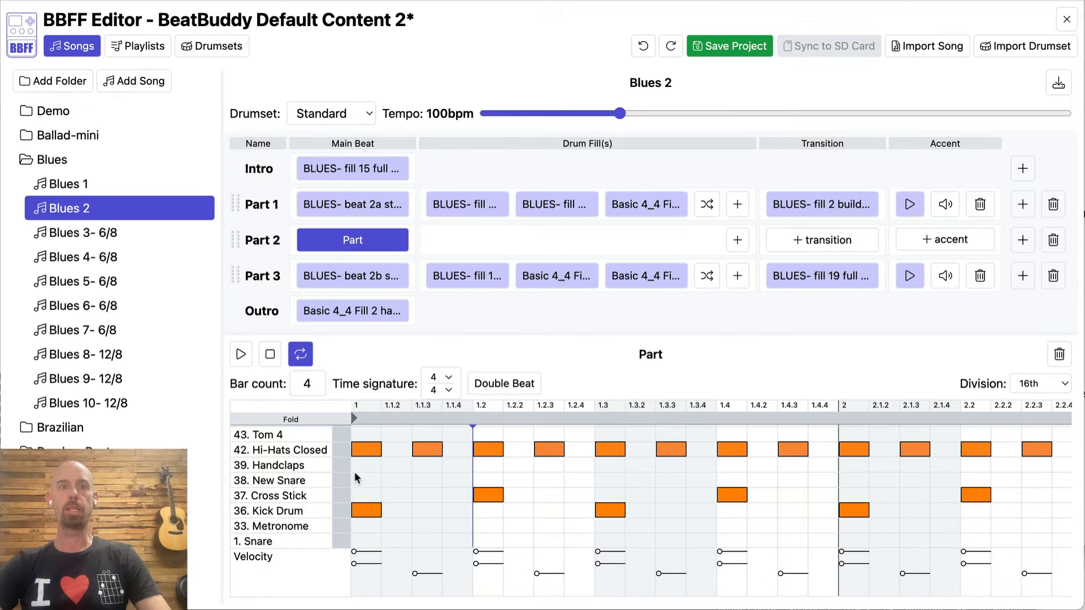
left_click(356, 473)
key("super")
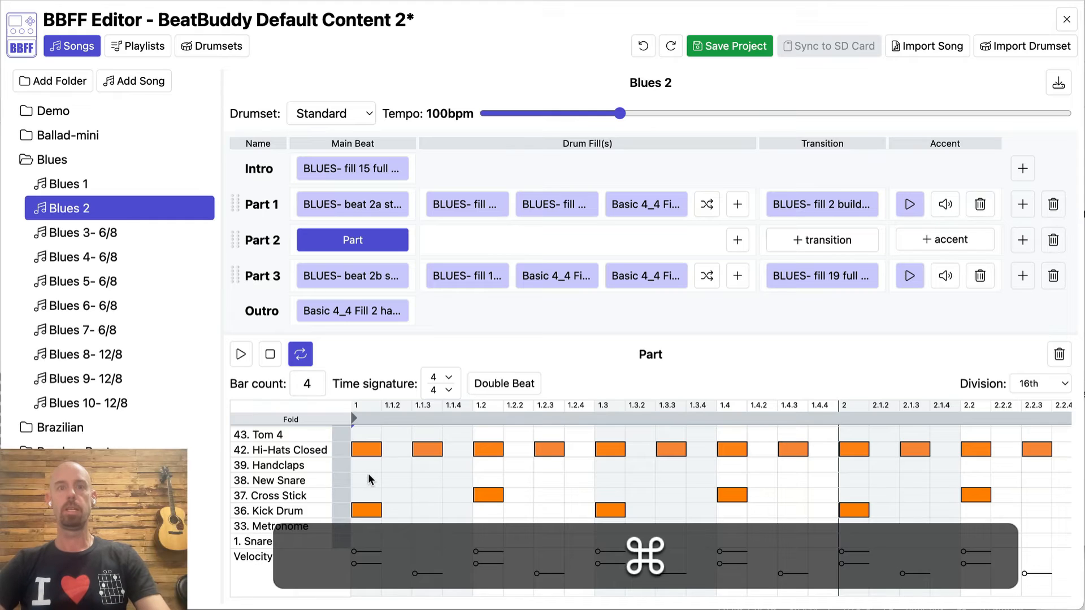
Copy the Cross Stick note at 1.2 and paste it at 1.2.3 in the Part 2 beat.
left_click_drag(452, 484, 544, 500)
key("super+c")
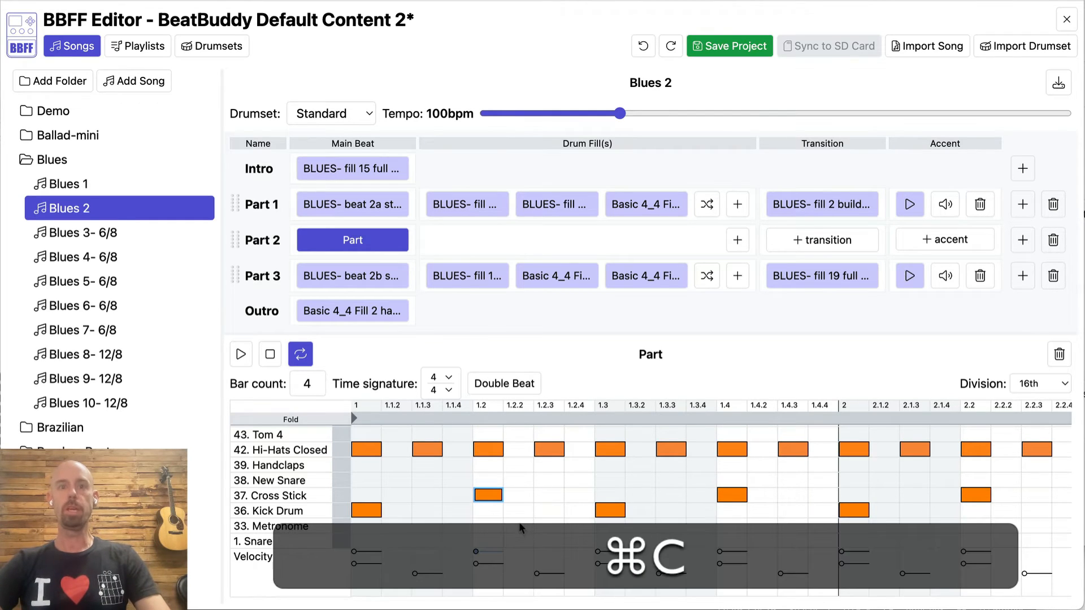
left_click(532, 497)
key("super+v")
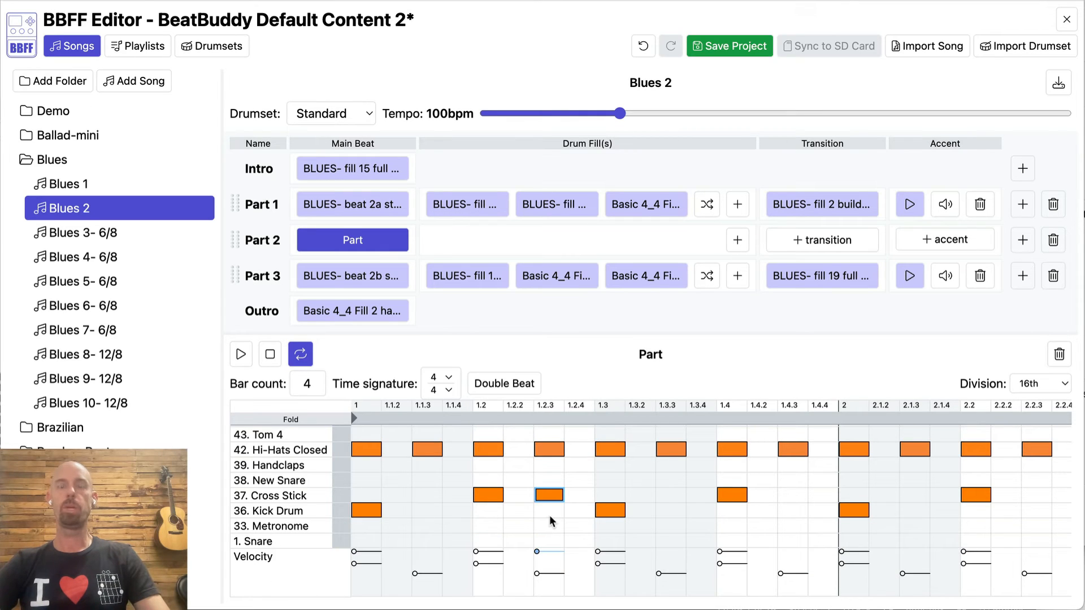
Try pasting a copy of the notes from 1.2 to 1.3 at 1.2.2 and nudging them in every direction, undoing it all.
left_click_drag(463, 441, 640, 524)
key("super+c")
left_click(506, 450)
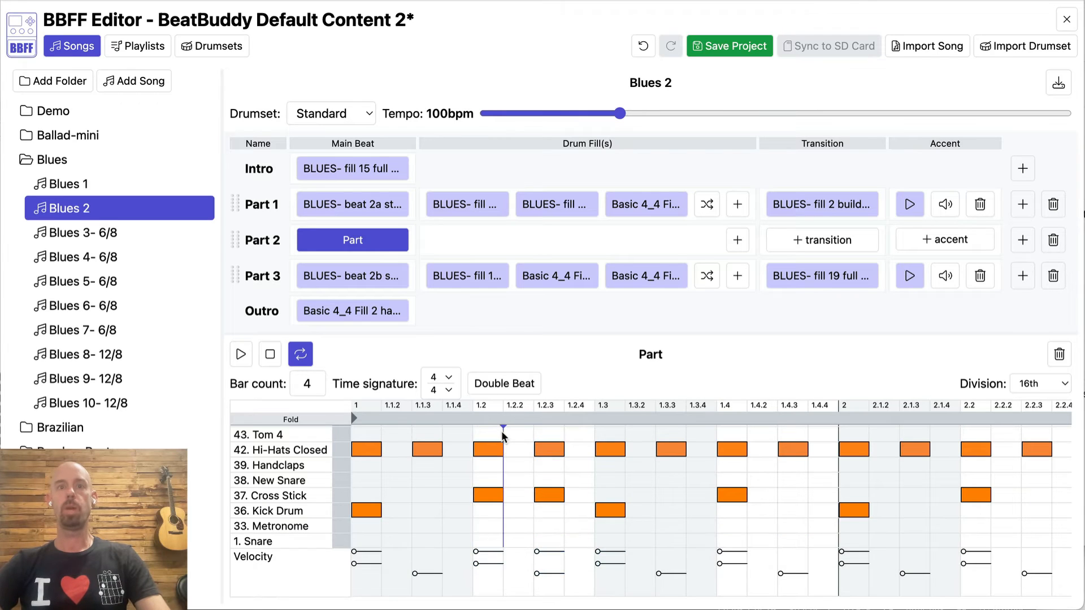
key("super+v")
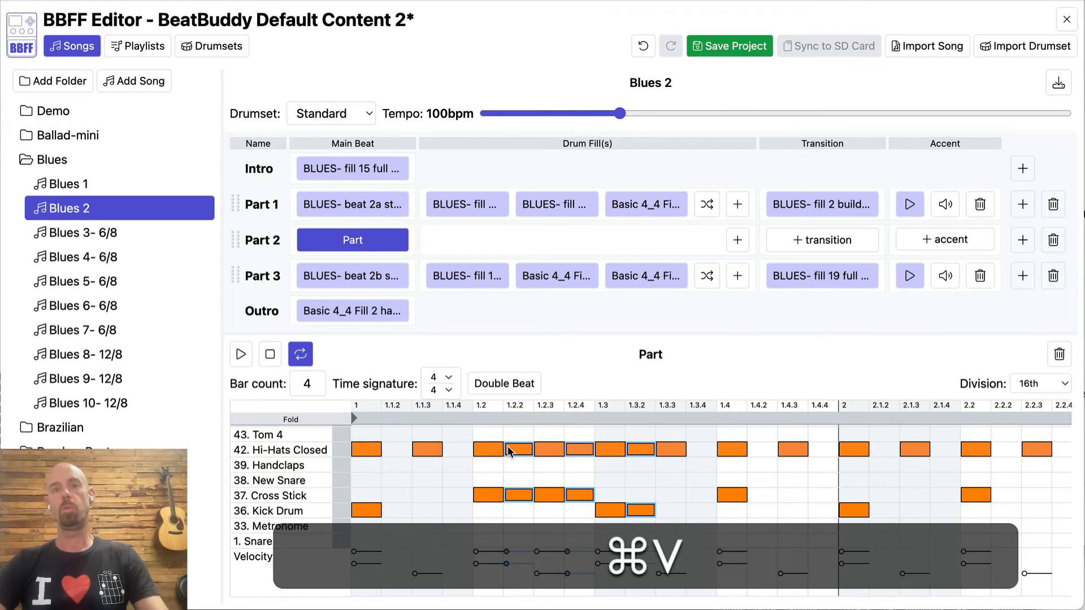
key("Up")
key("Down")
key("Left")
key("Right")
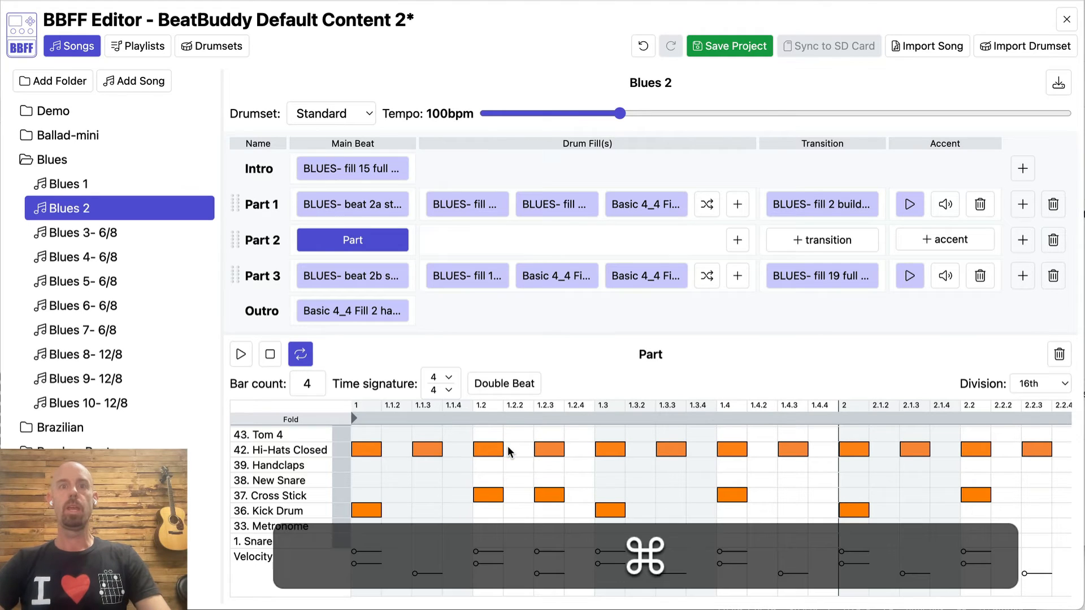
key("super+z")
key("super+z")
key("super+z")
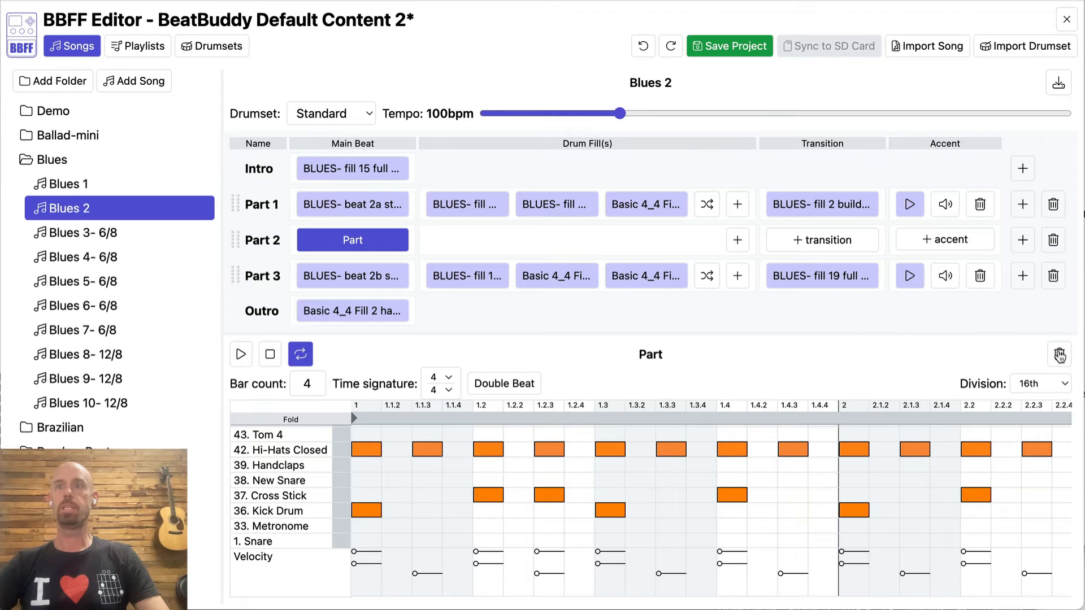
Delete the Part 2 main beat track and the now empty Part 2 from the song.
left_click(1060, 355)
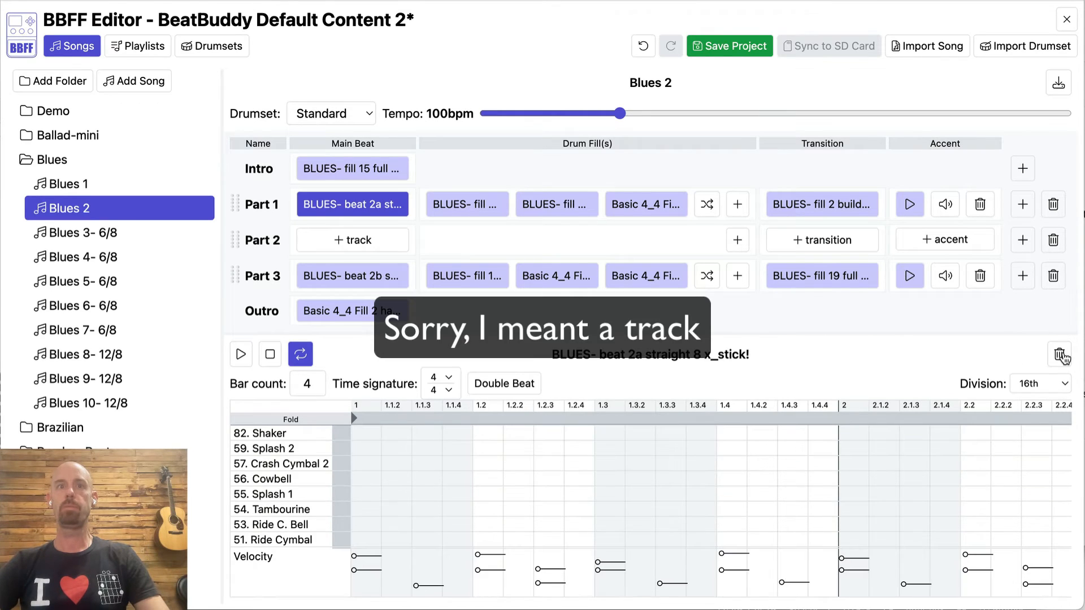
left_click(1054, 240)
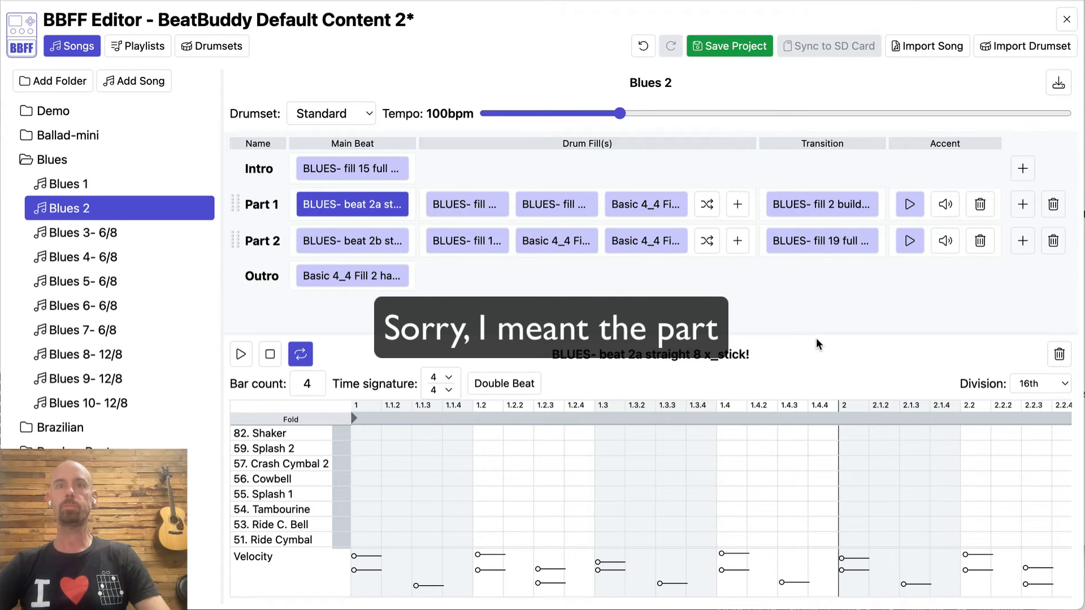
Add a new drum fill to Part 1 and delete it.
left_click(733, 209)
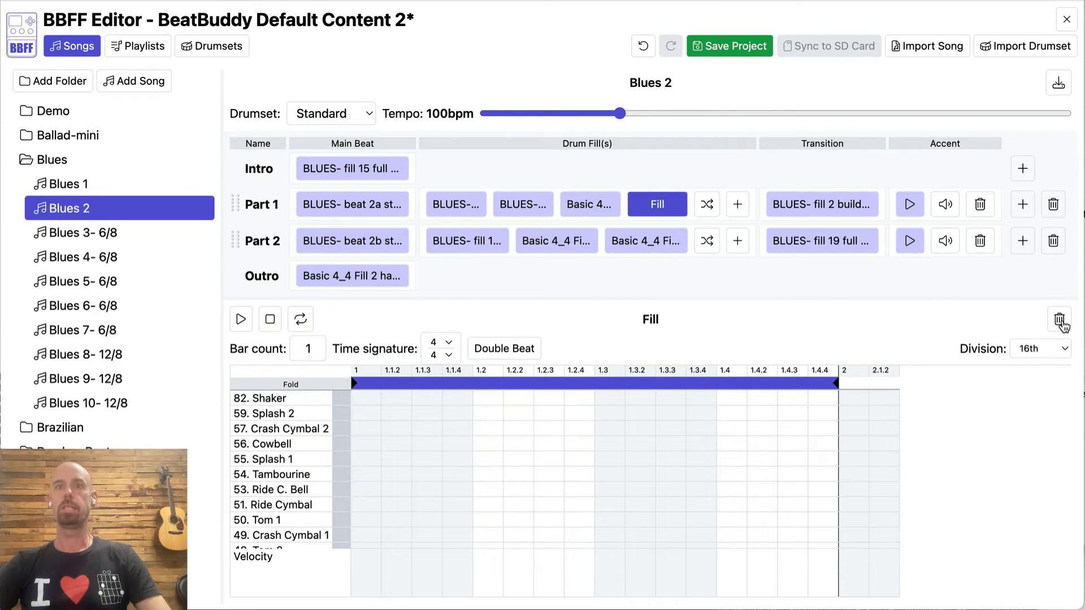
left_click(1060, 322)
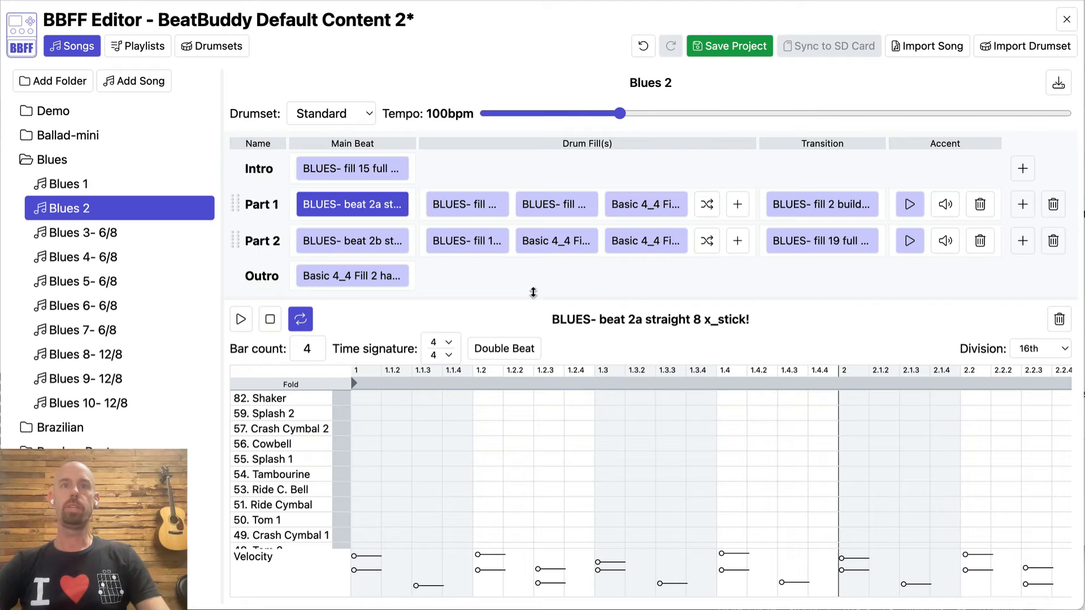
Extend the active range of Part 1's first drum fill back to 1, and return its start to 1.3.
left_click(474, 213)
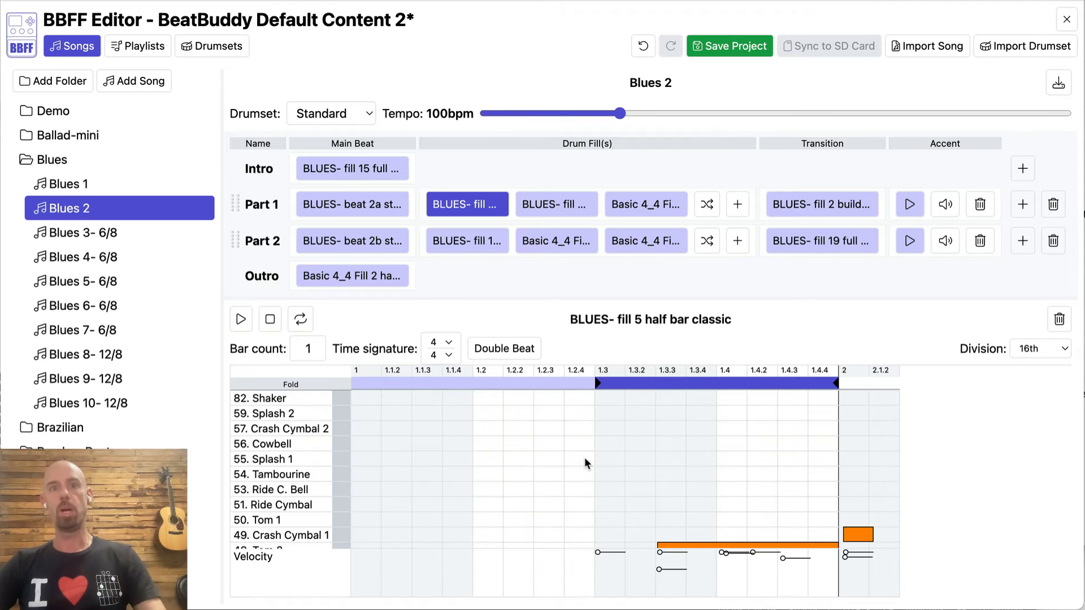
scroll(588, 461, "down", 2)
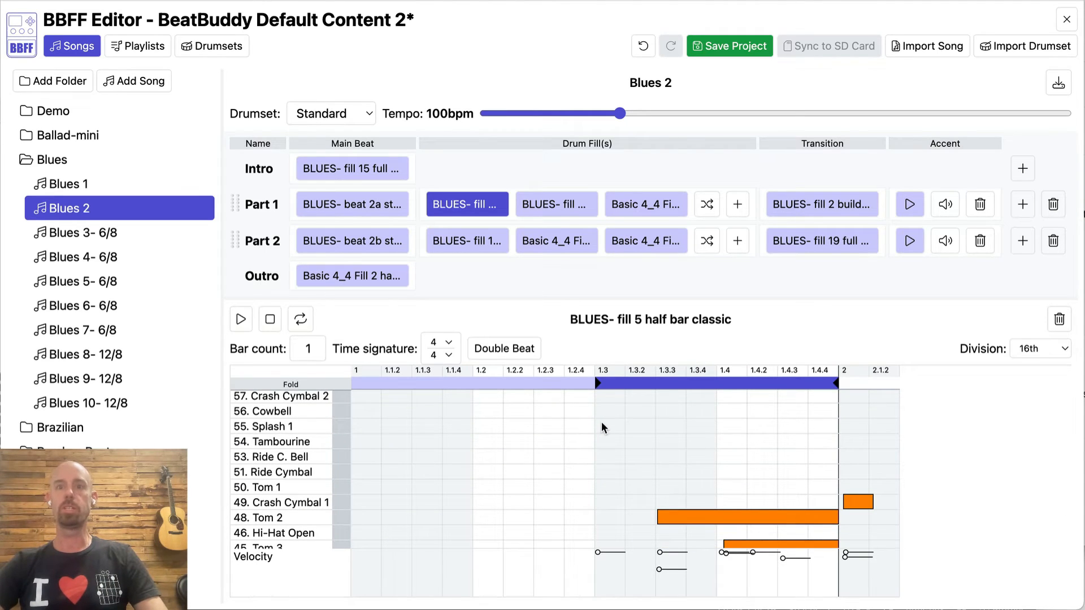
scroll(603, 427, "down", 5)
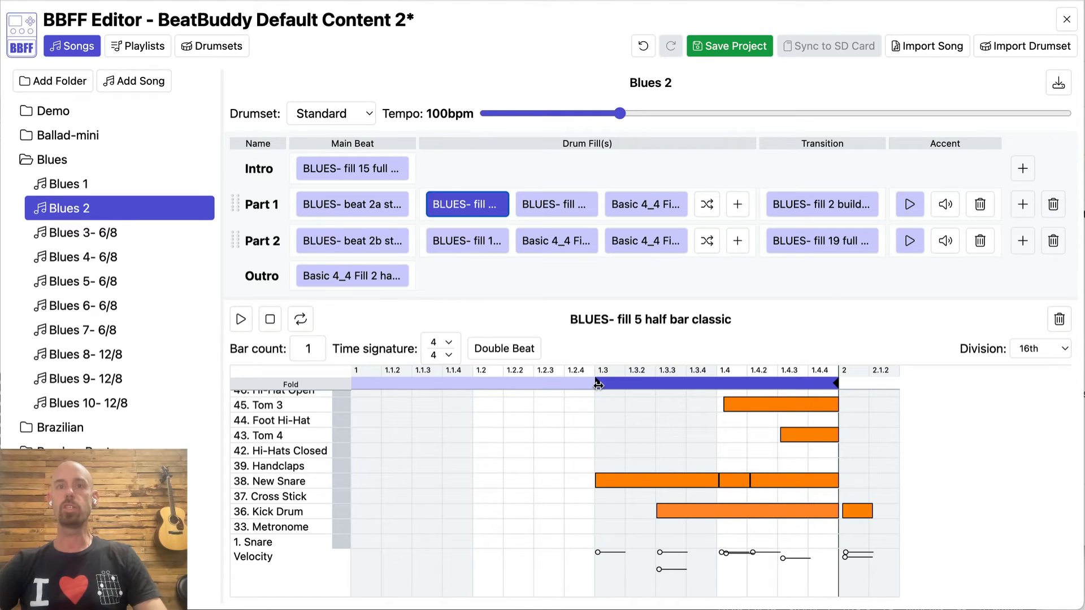
left_click_drag(598, 385, 356, 394)
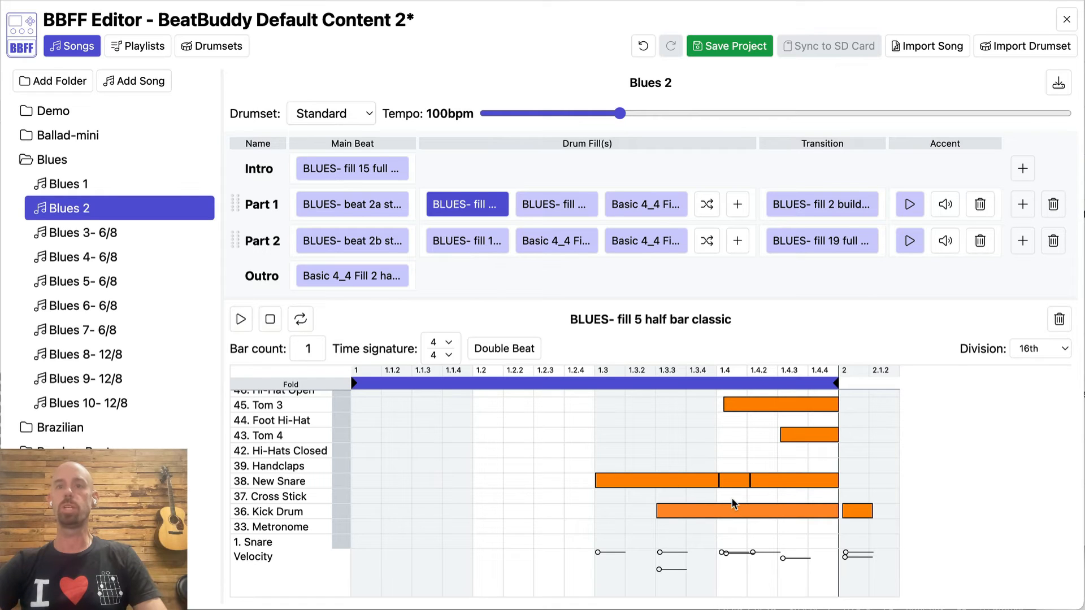
left_click_drag(359, 385, 594, 393)
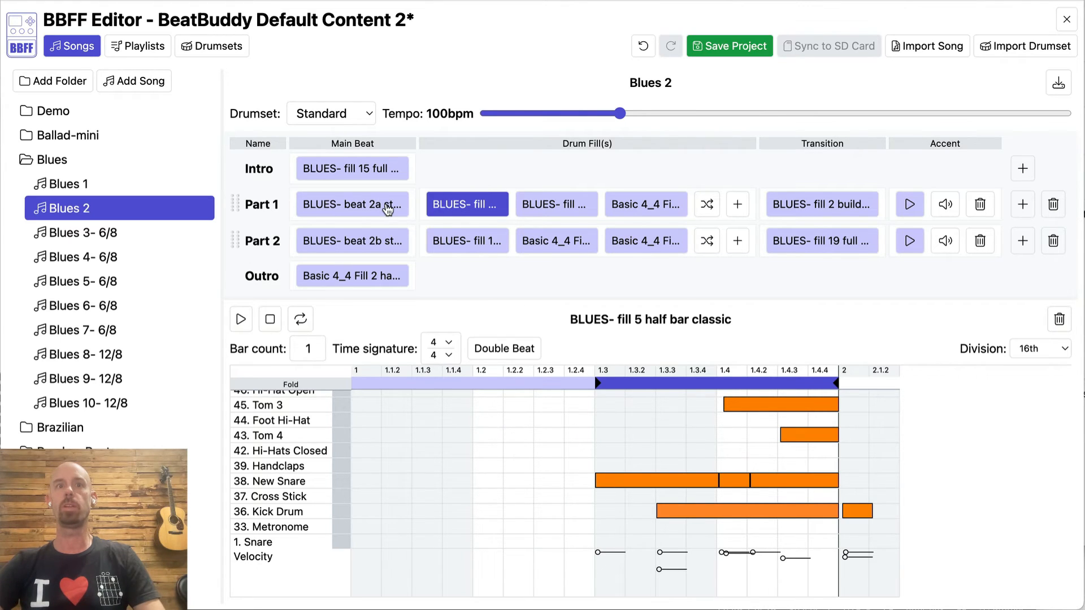
Examine the end of the Part 1 main beat, and reopen the first drum fill with only its used instruments shown.
left_click(388, 211)
scroll(812, 418, "right", 2)
scroll(814, 424, "right", 10)
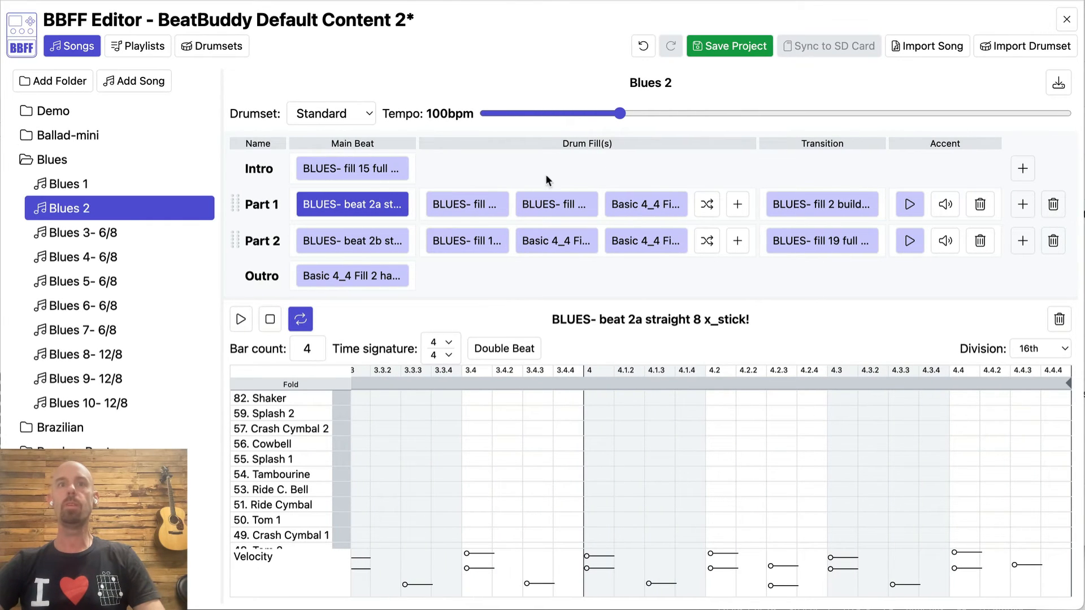
left_click(485, 212)
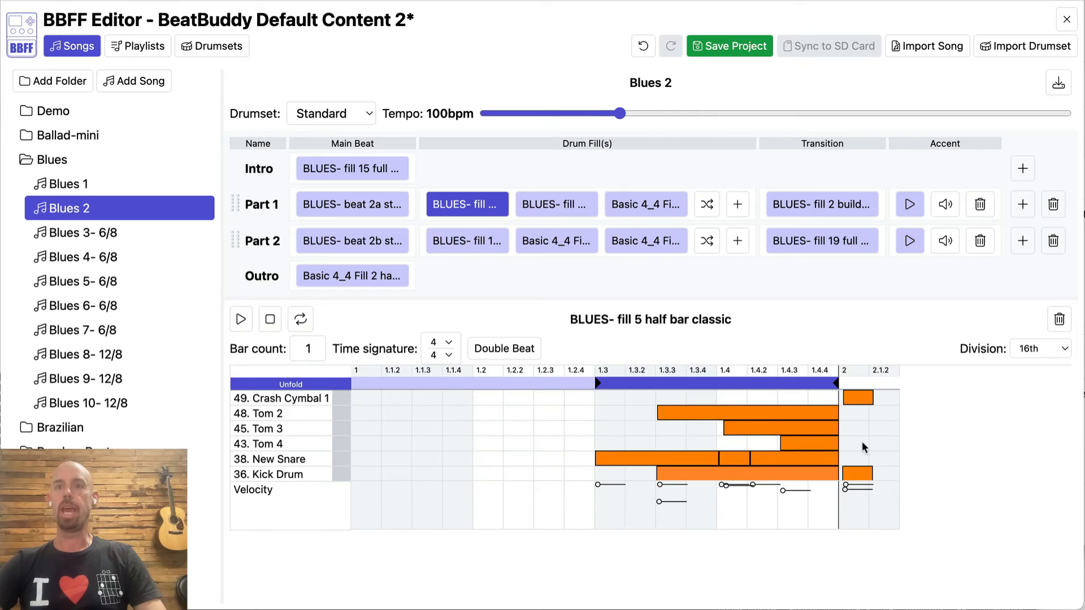
left_click(336, 385)
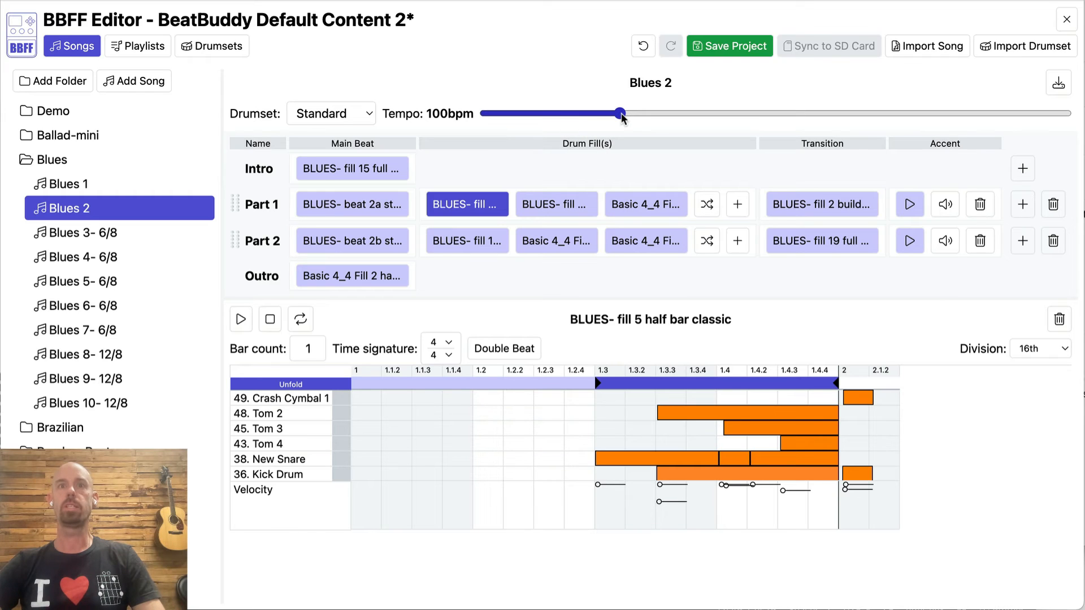
Set the tempo of Blues 2 to 98 bpm.
mouse_move(621, 115)
left_mouse_down()
mouse_move(707, 115)
mouse_move(633, 115)
left_mouse_up()
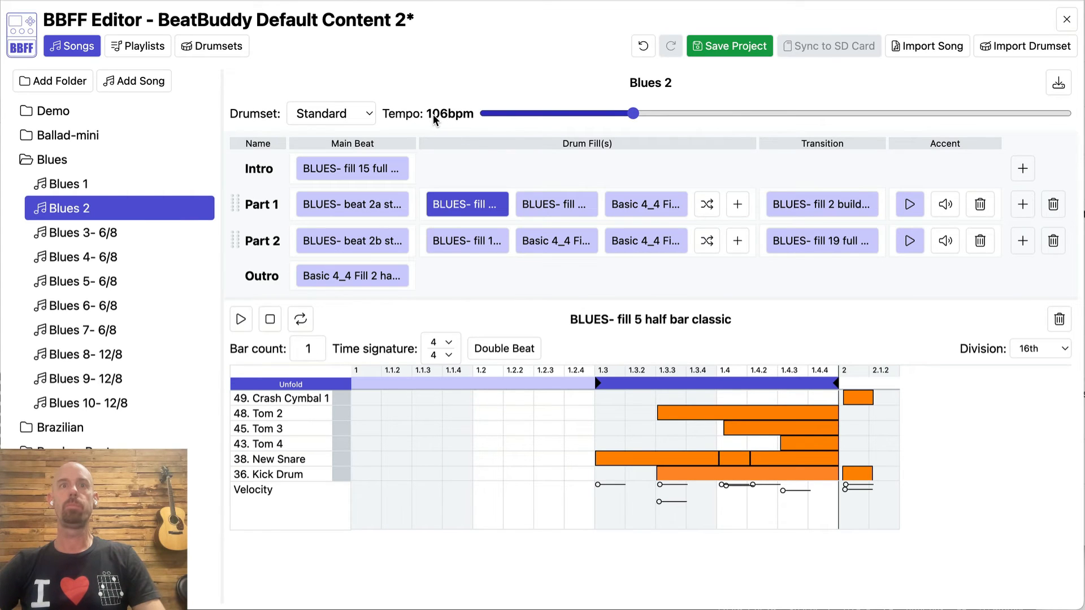
key("Left")
key("Left")
key("Left")
key("Left")
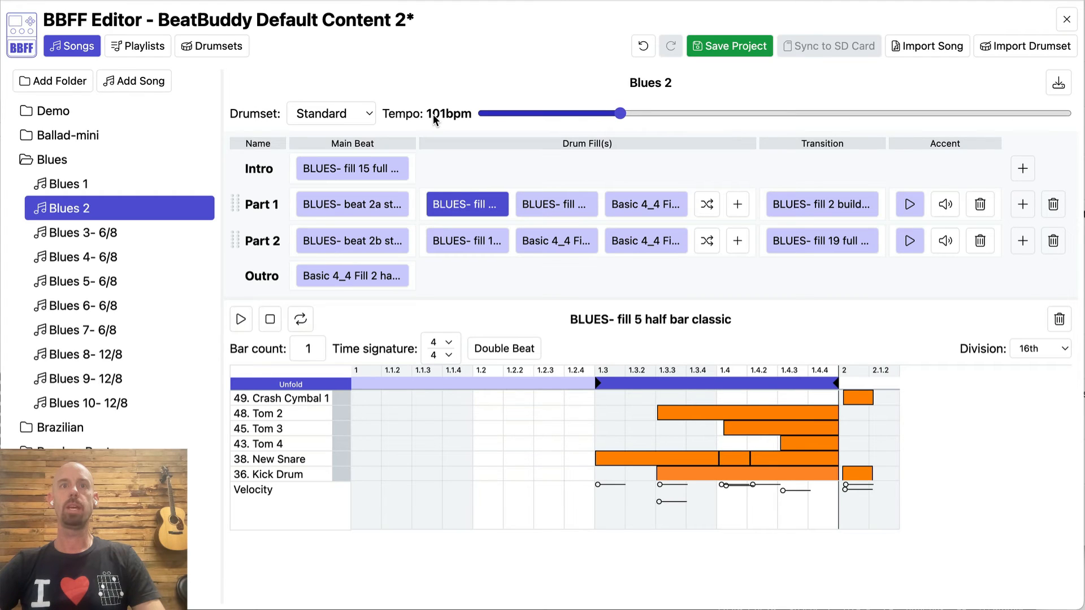
key("Left")
key("Left")
key("Left")
key("Left")
key("Left")
key("Left")
key("Left")
key("Left")
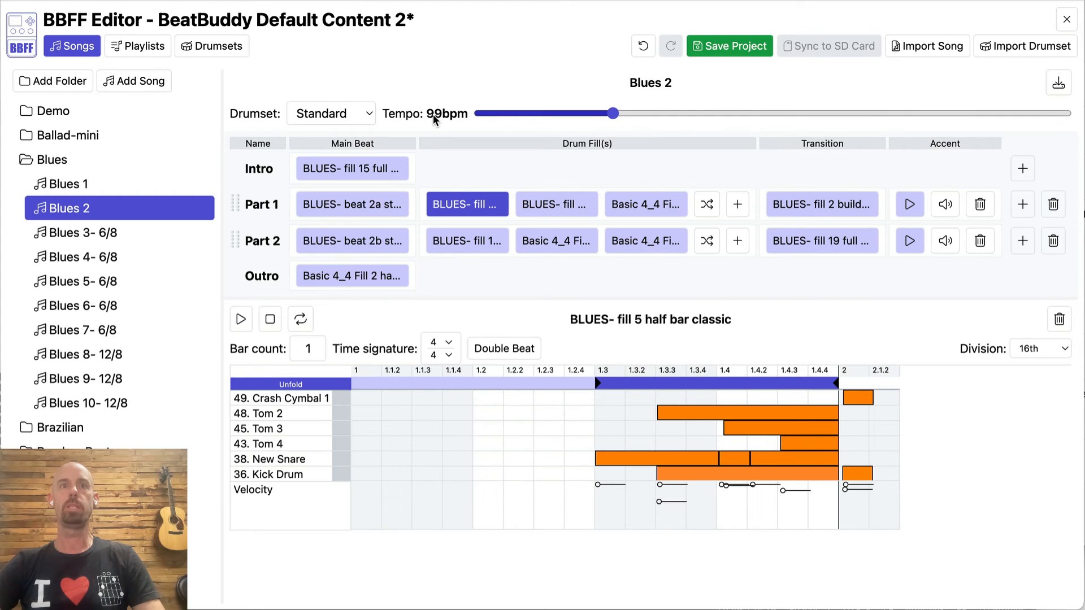
key("Right")
key("Right")
key("Right")
key("Right")
key("Left")
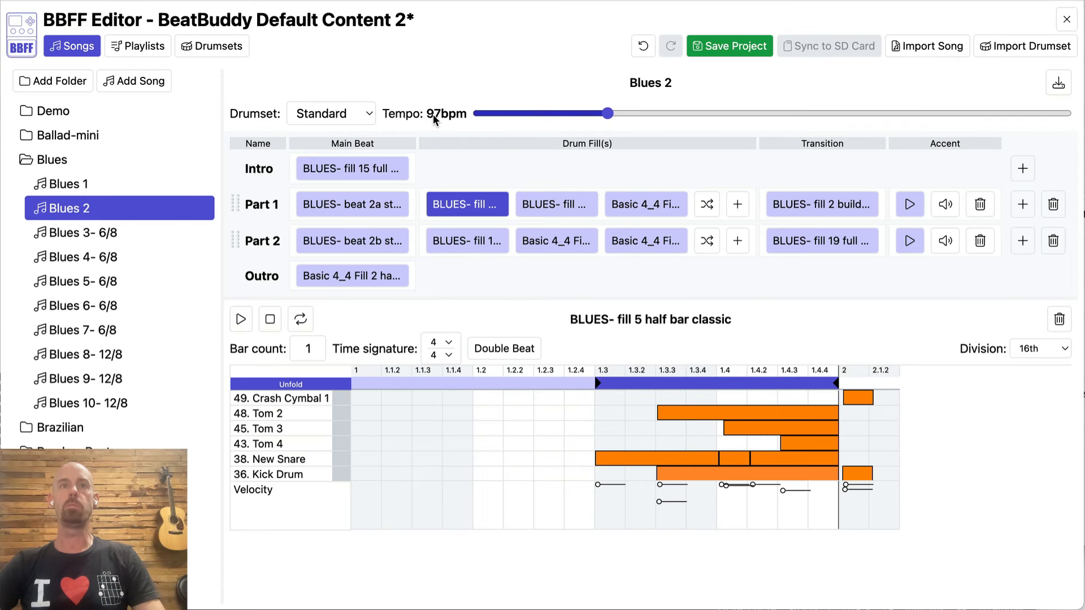
key("Left")
key("Left")
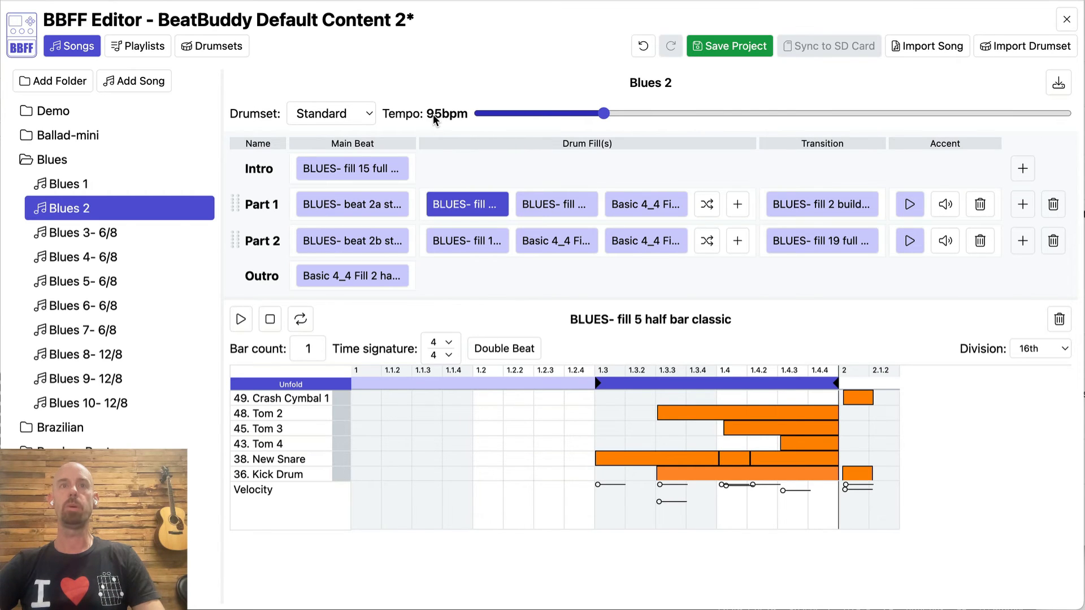
key("Right")
key("Right")
key("Right")
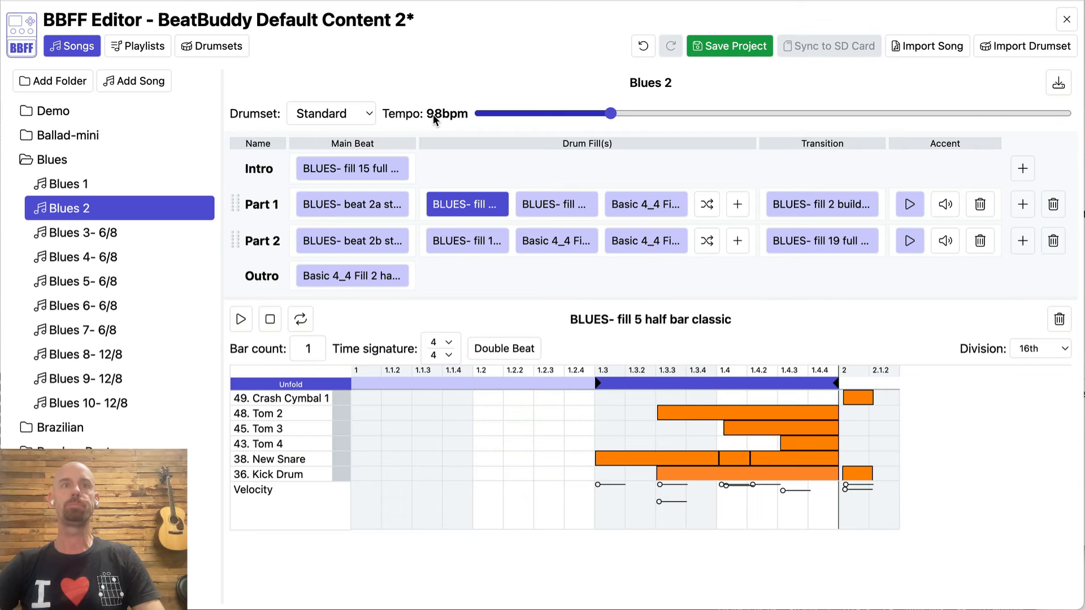
Switch the song's drumset to Rock and preview the first Part 1 drum fill.
left_click(338, 116)
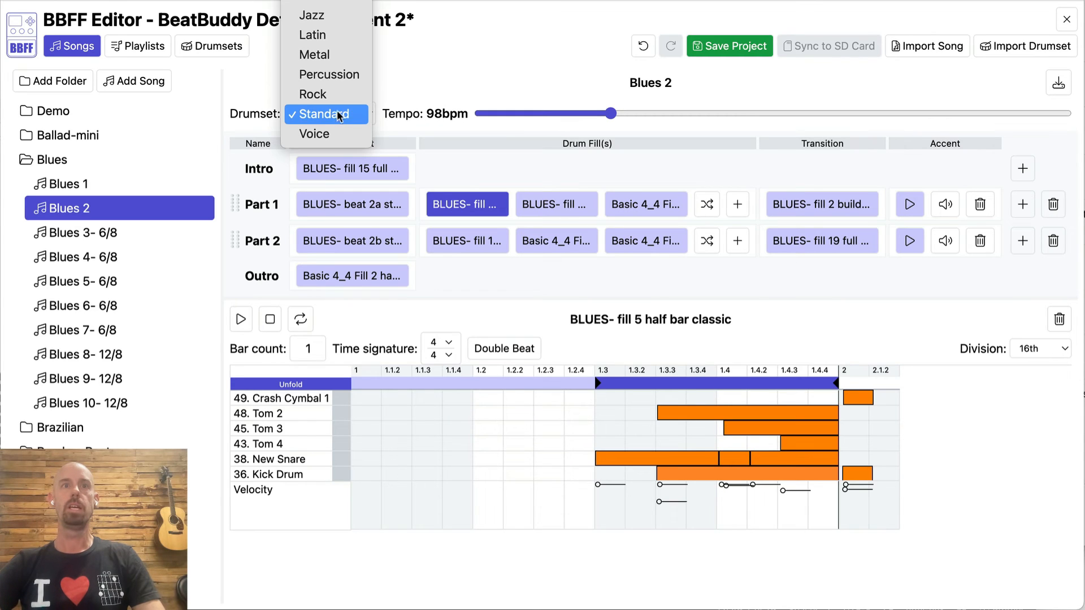
left_click(335, 95)
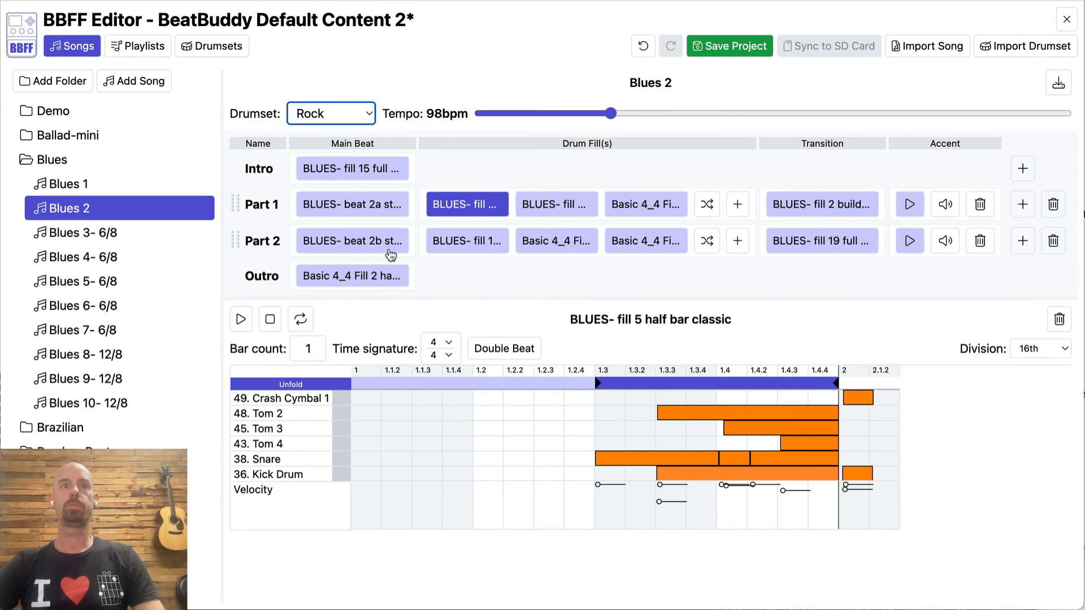
key("space")
key("space")
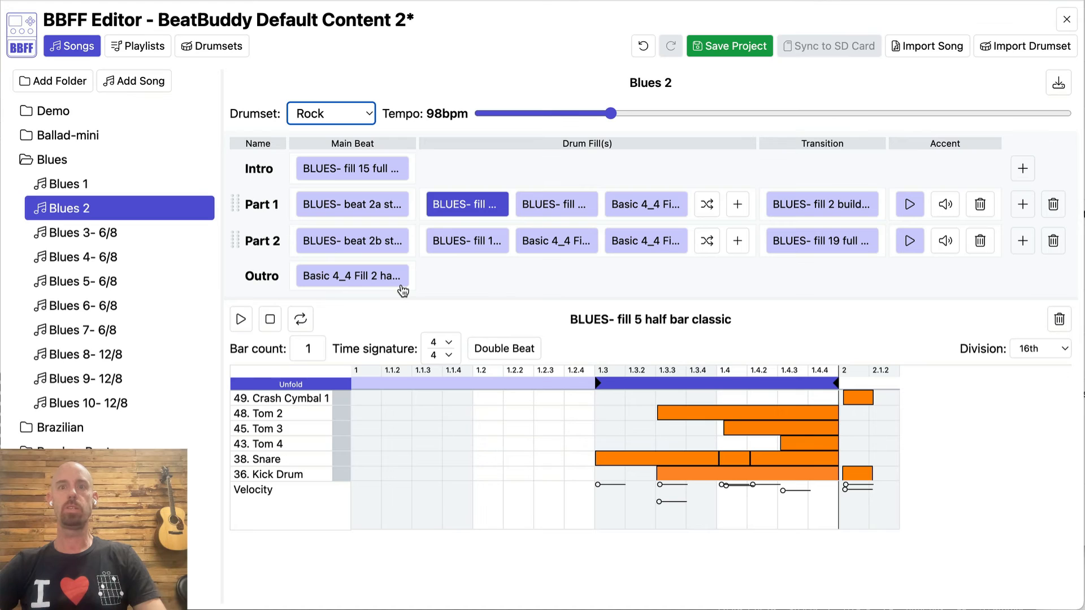
Preview the first Part 1 drum fill, select all of its notes, and clear the selection.
key("space")
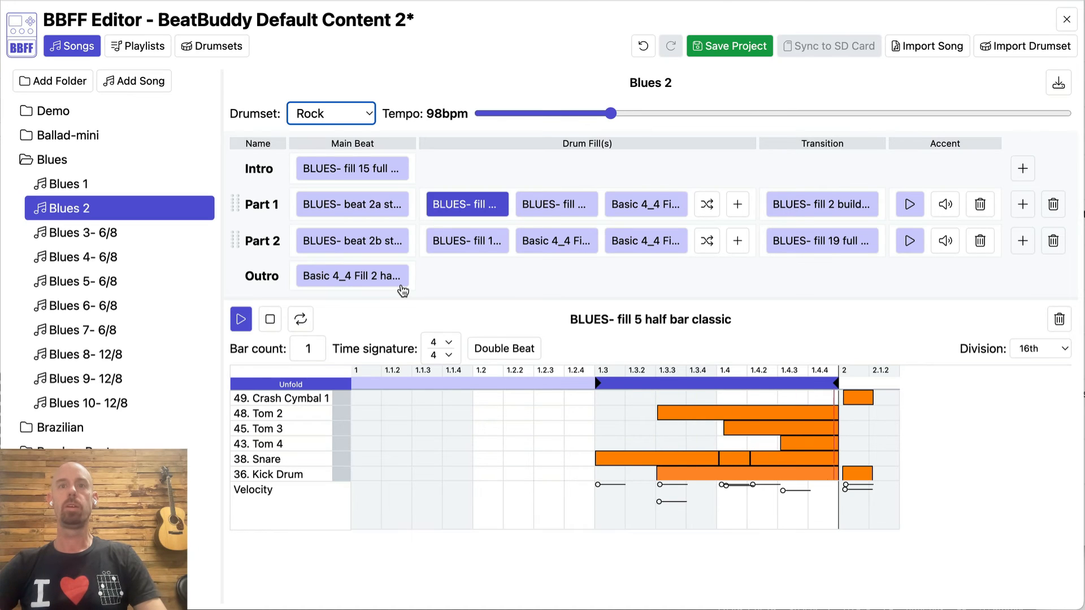
left_click(405, 317)
left_click(394, 416)
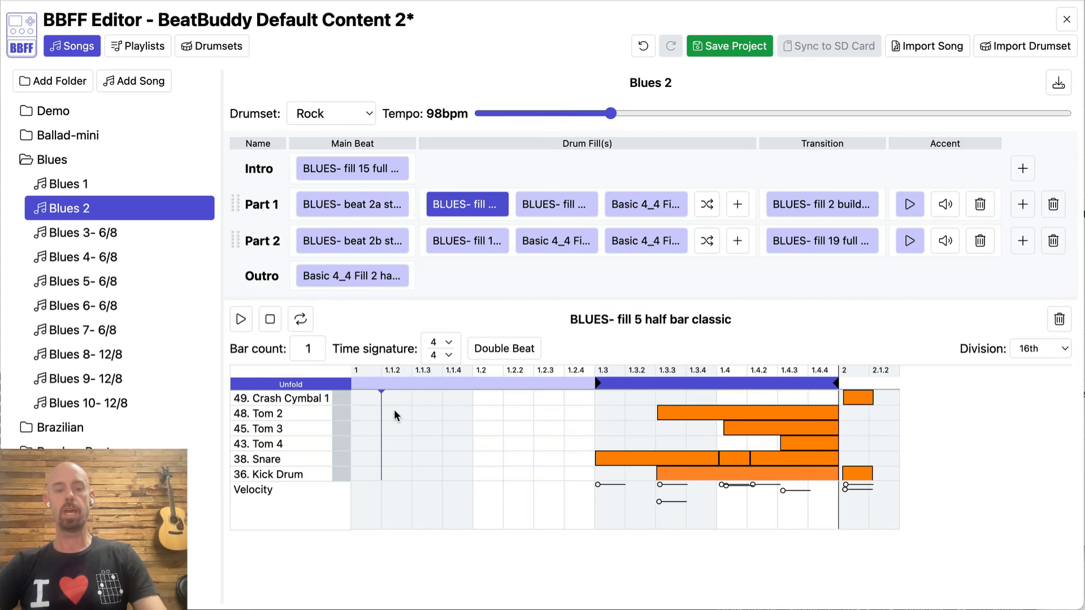
key("super+a")
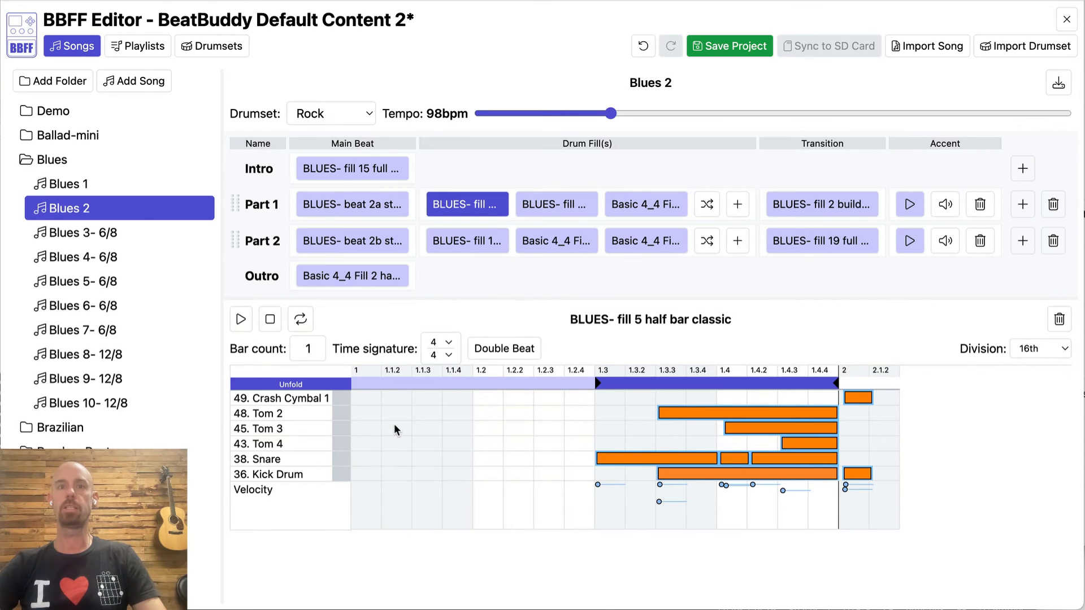
left_click(394, 430)
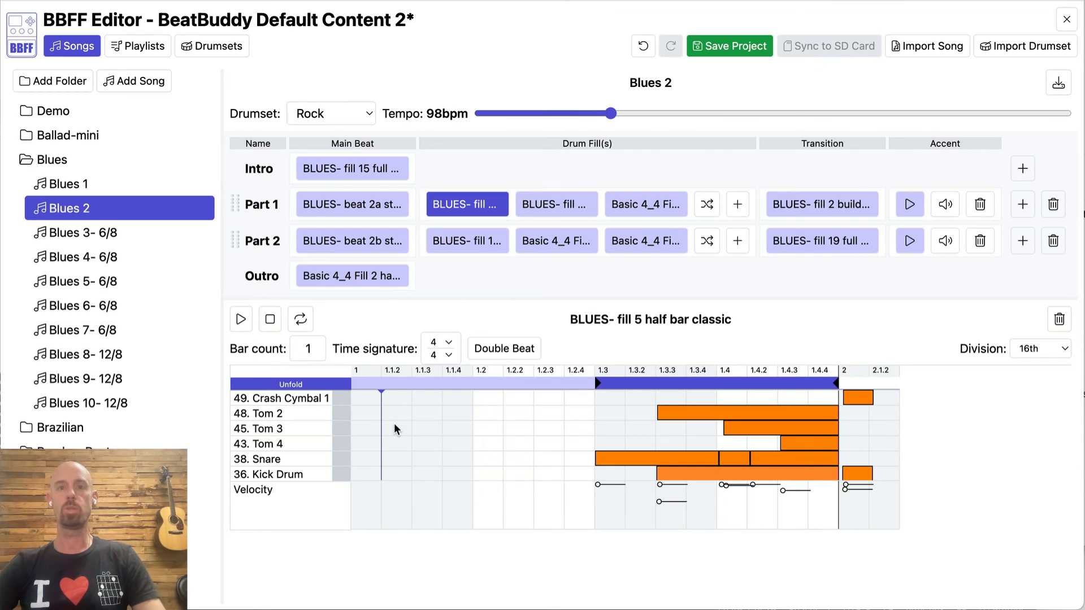
Cut the first snare note at 1.3 from the drum fill, and undo the cut.
left_click(610, 462)
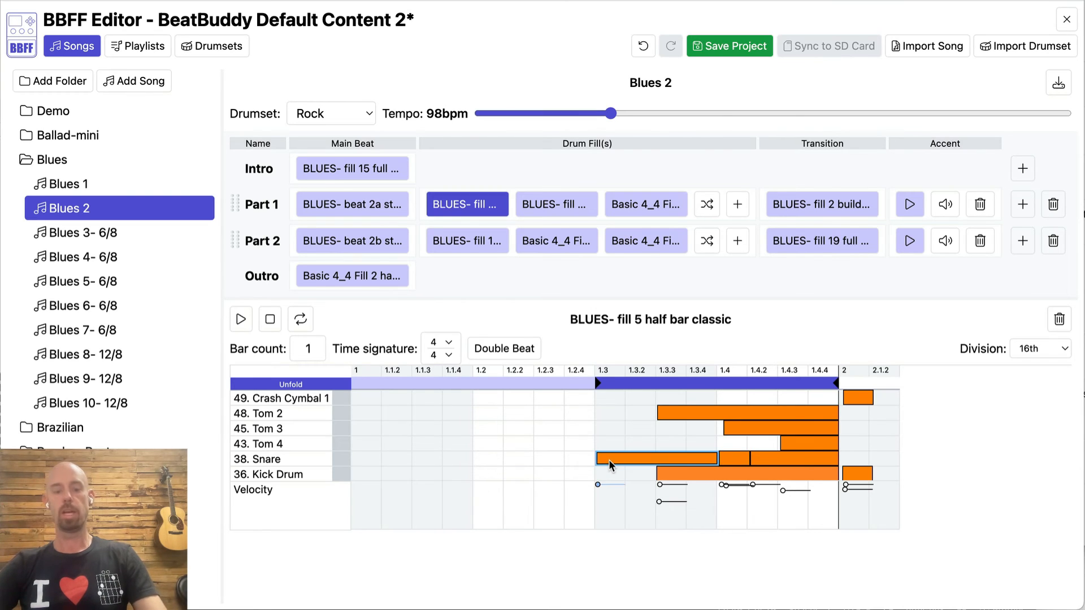
key("super+x")
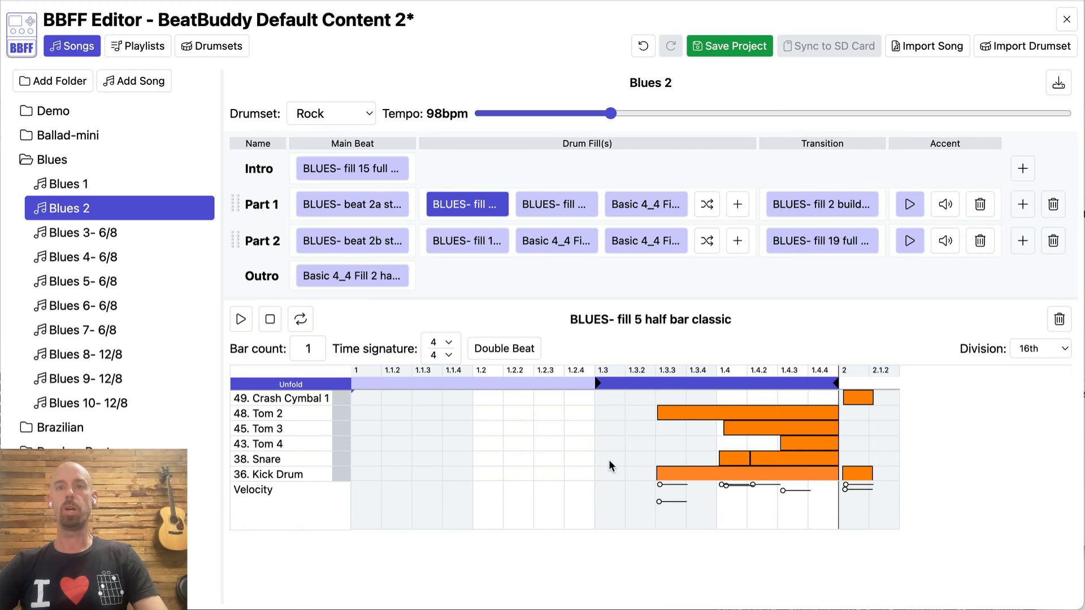
key("super+z")
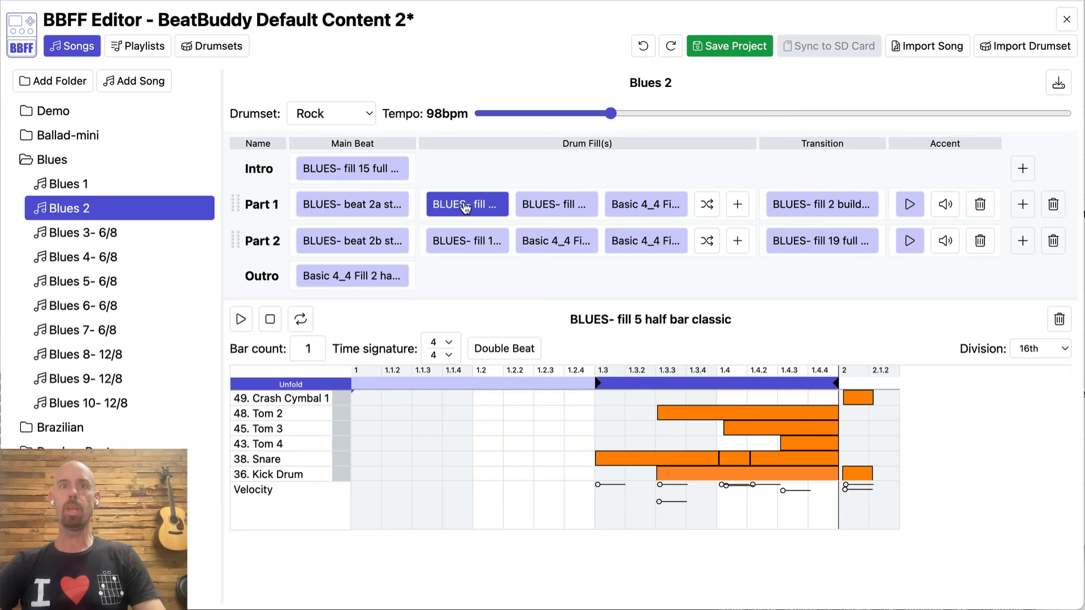
Rename the first Part 1 drum fill as Fill 1.
left_click(623, 318)
double_click(623, 318)
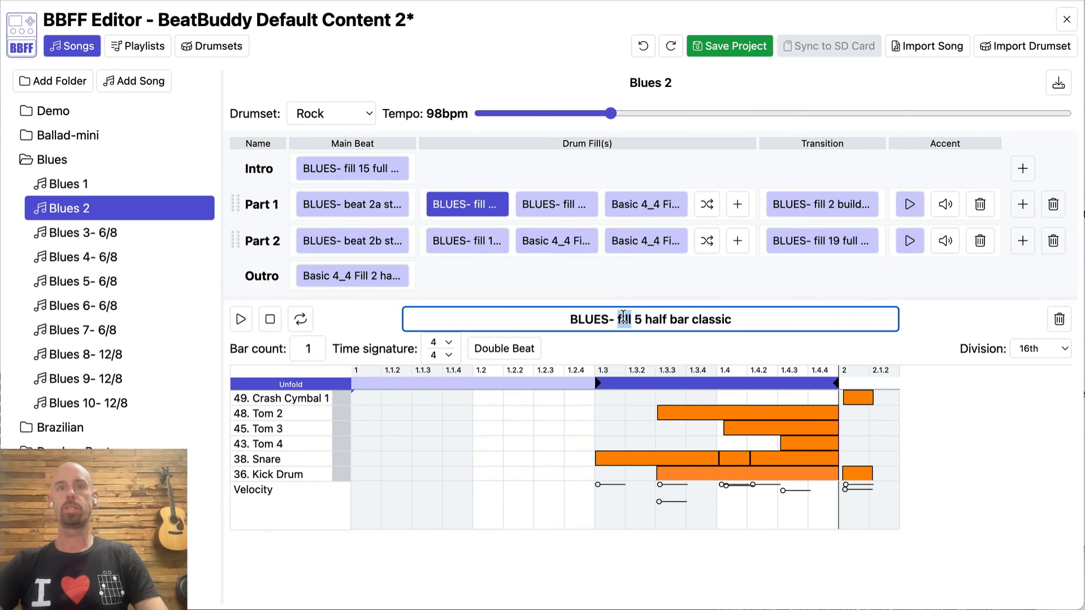
triple_click(624, 318)
type("Fill ")
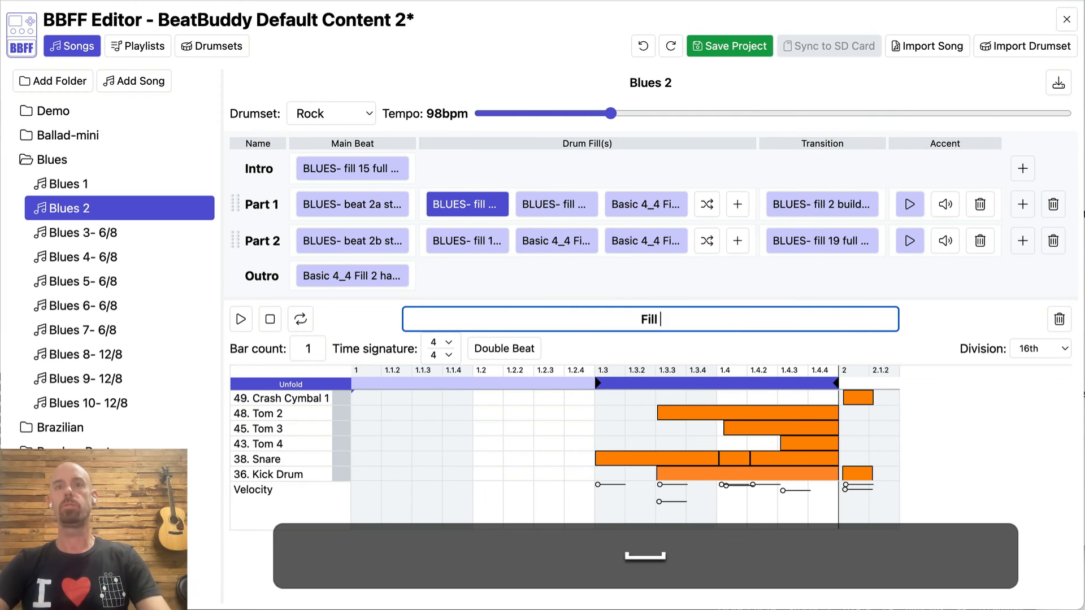
type("1")
key("Return")
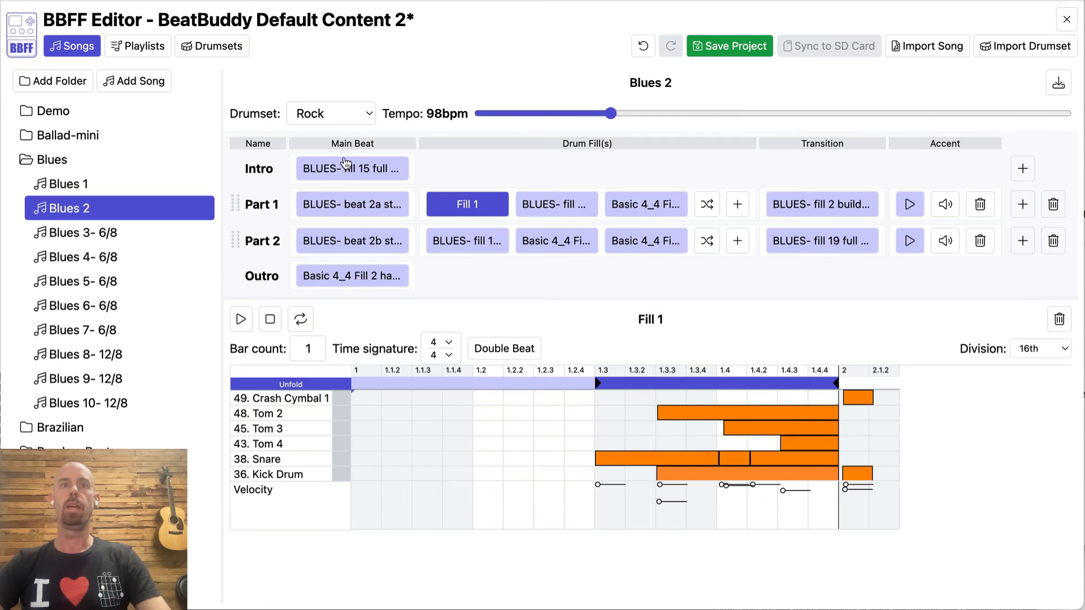
Rename the main beat of the intro as Intro.
left_click(346, 165)
double_click(643, 319)
triple_click(642, 319)
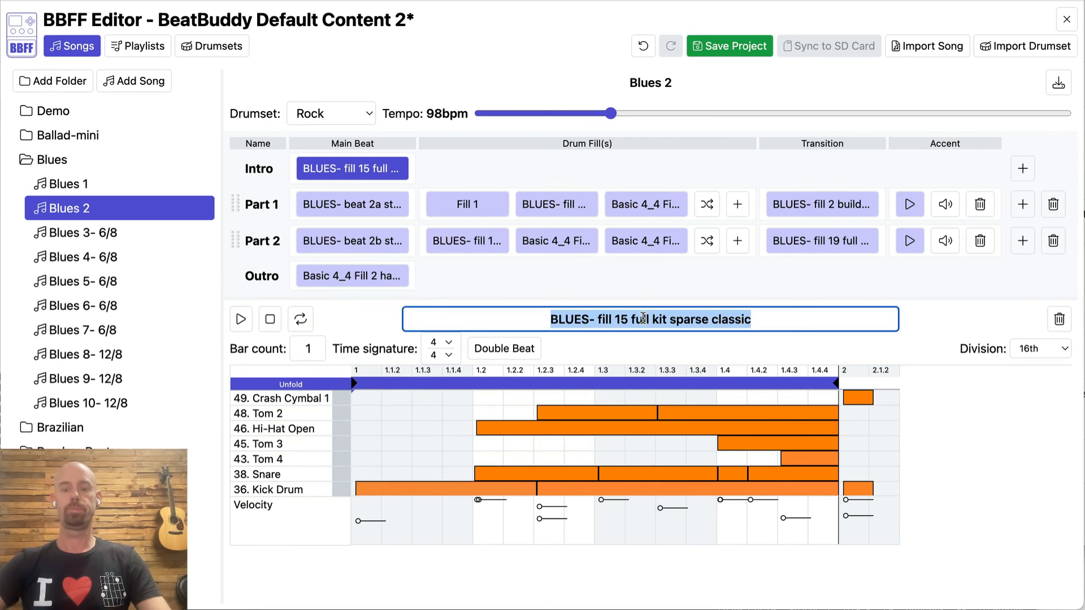
type("Intro")
key("Return")
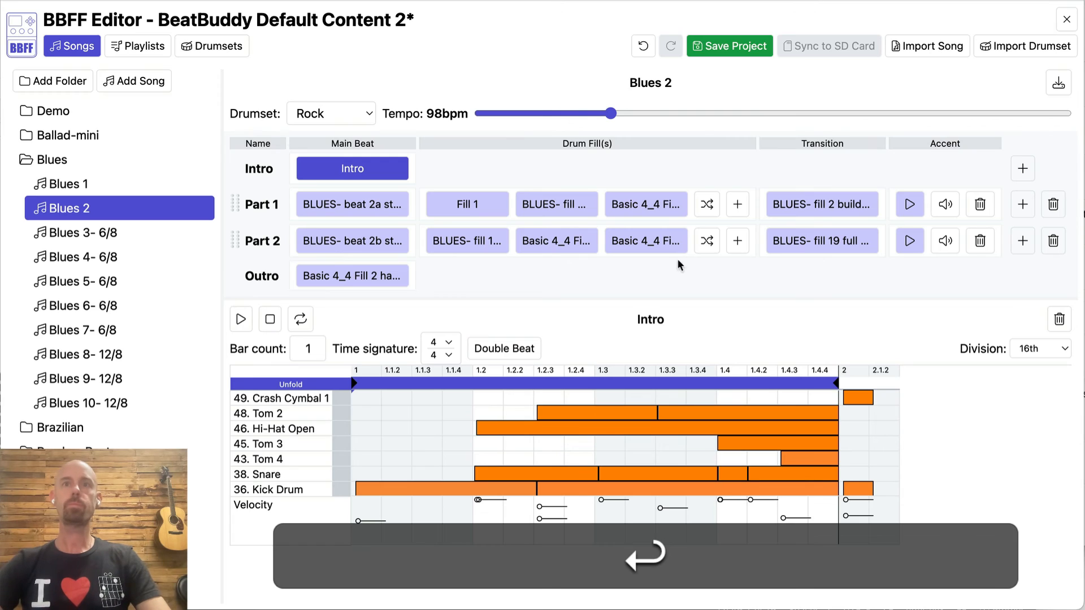
Rename the song Blues 2 as Bluesey.
left_click(647, 83)
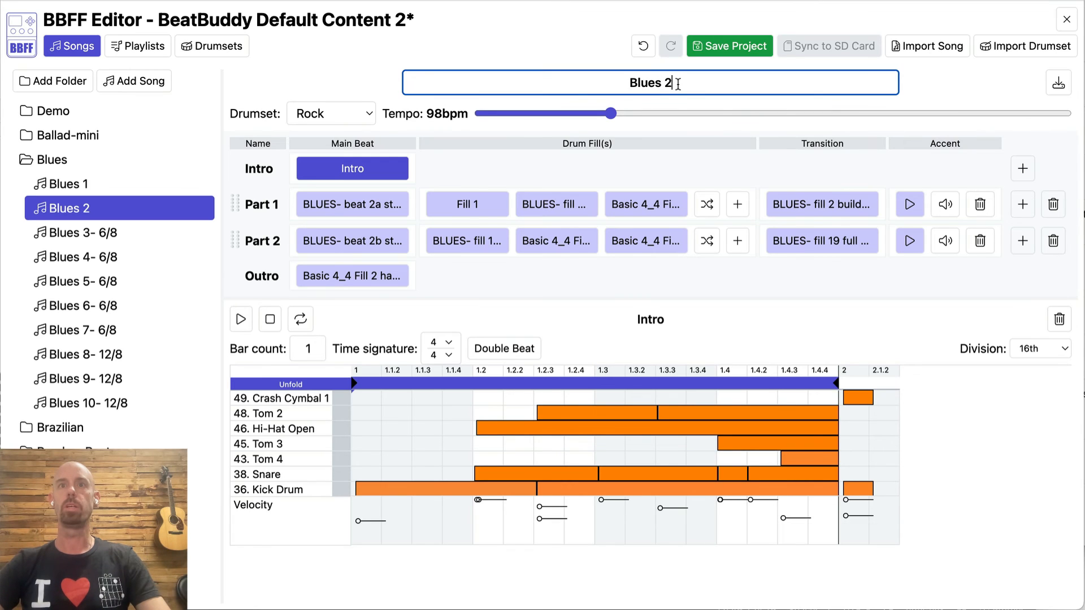
key("BackSpace")
key("BackSpace")
type("ey")
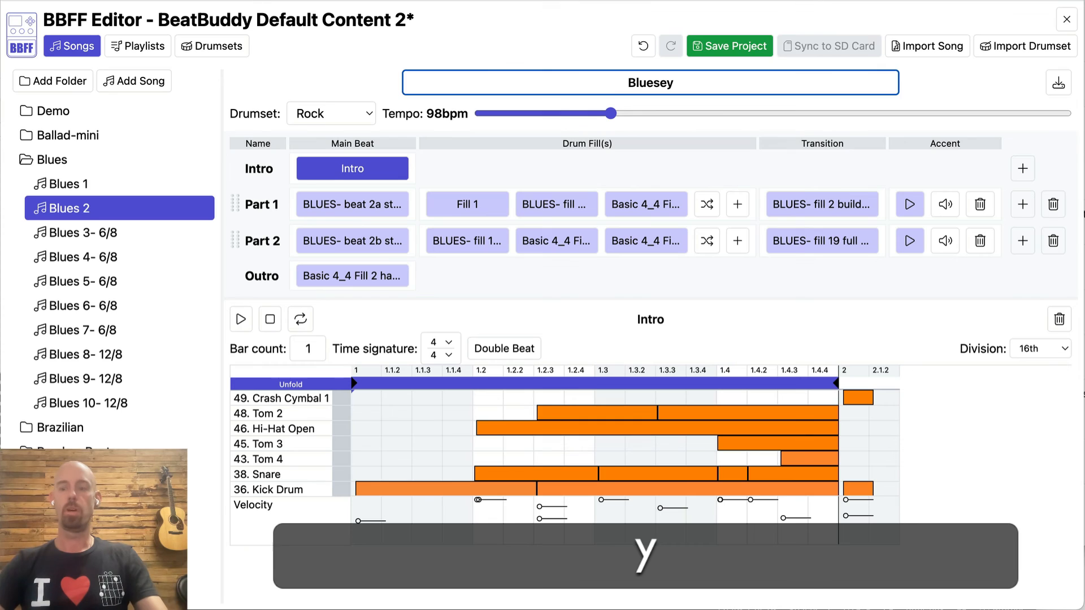
key("Return")
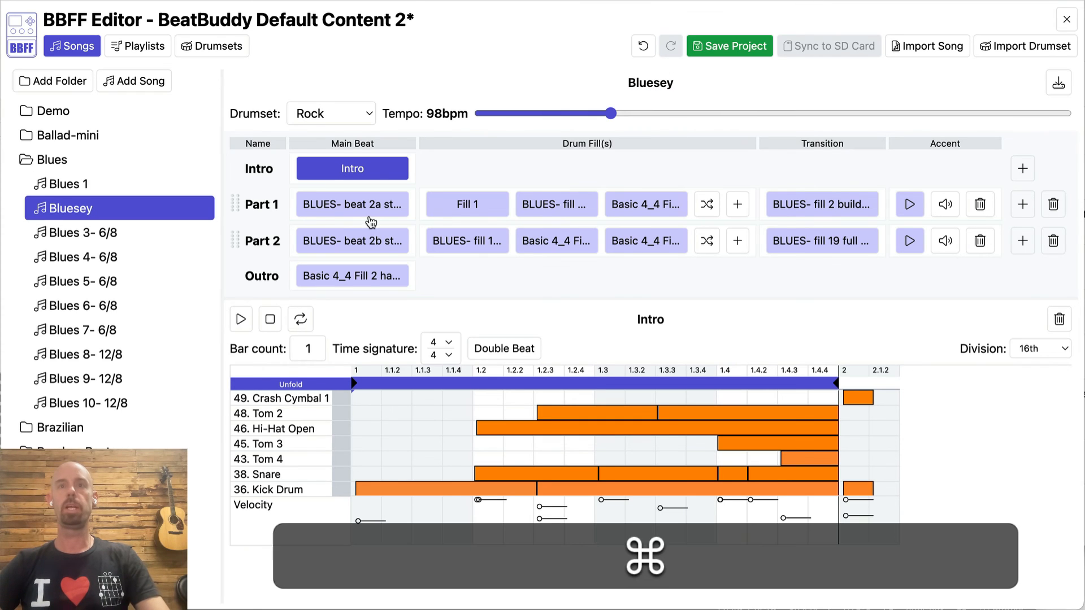
Undo the song, intro and drum fill renames together with the earlier drumset and tempo changes.
key("super+z")
key("super+z")
key("super+z")
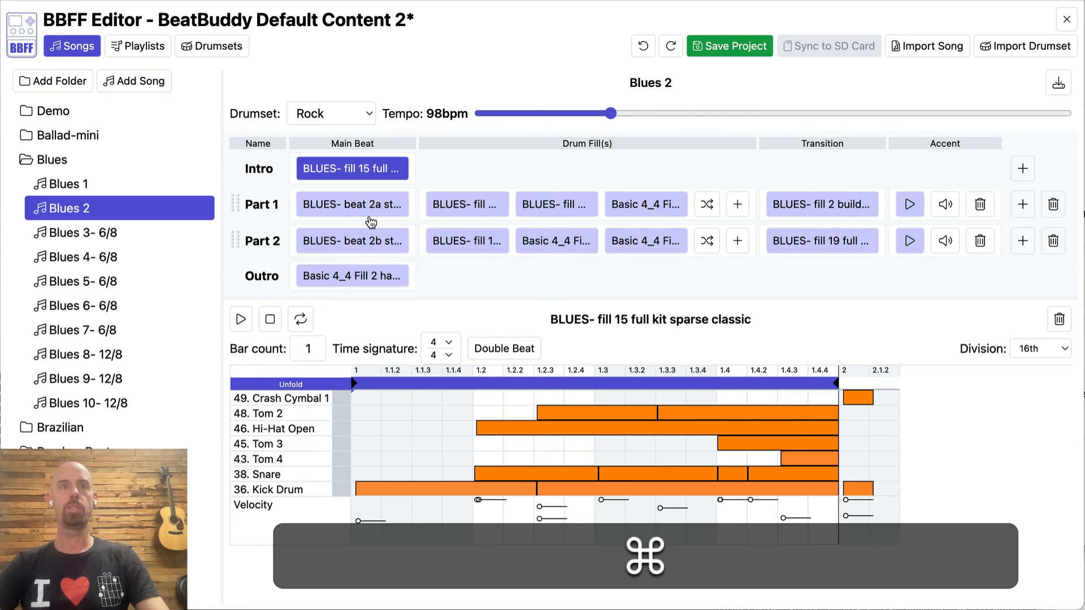
key("super+z")
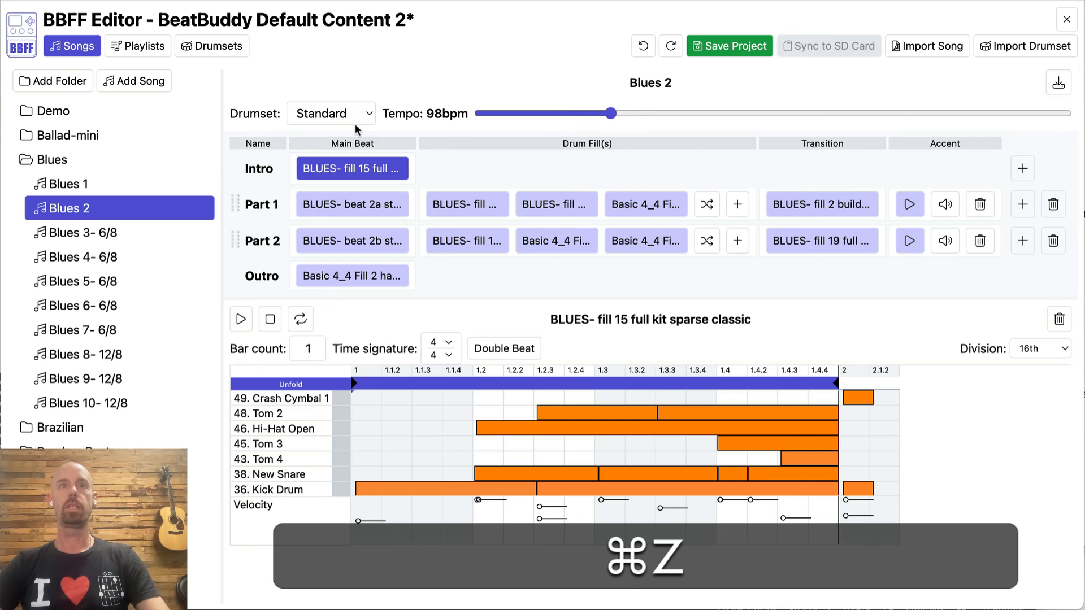
key("super+z")
key("super+z")
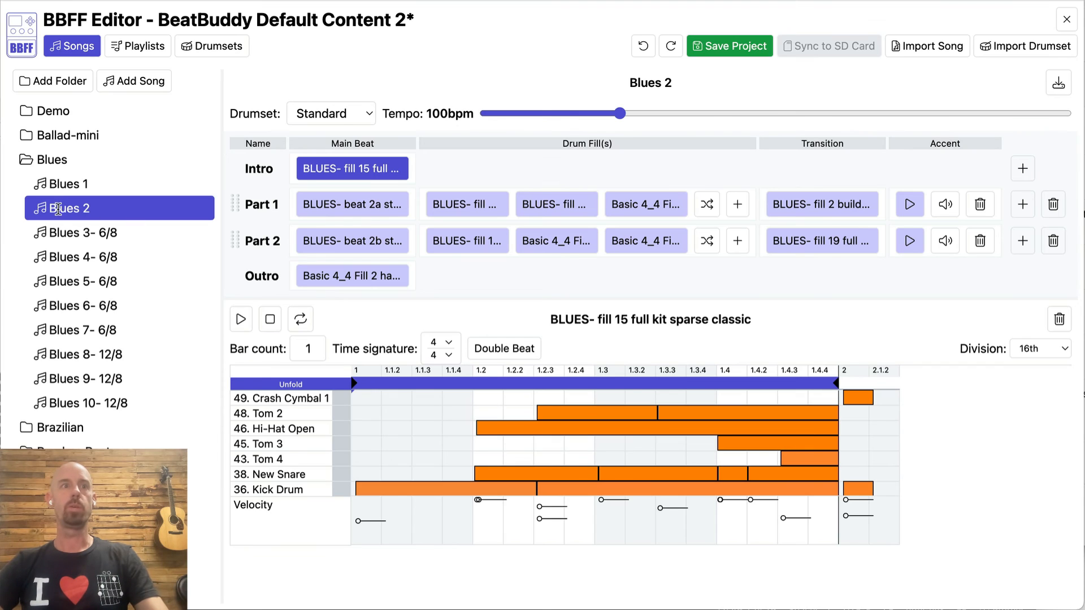
Move the song Blues 2 below Blues 3- 6/8 and the Demo folder below Ballad-mini.
left_click_drag(60, 208, 87, 275)
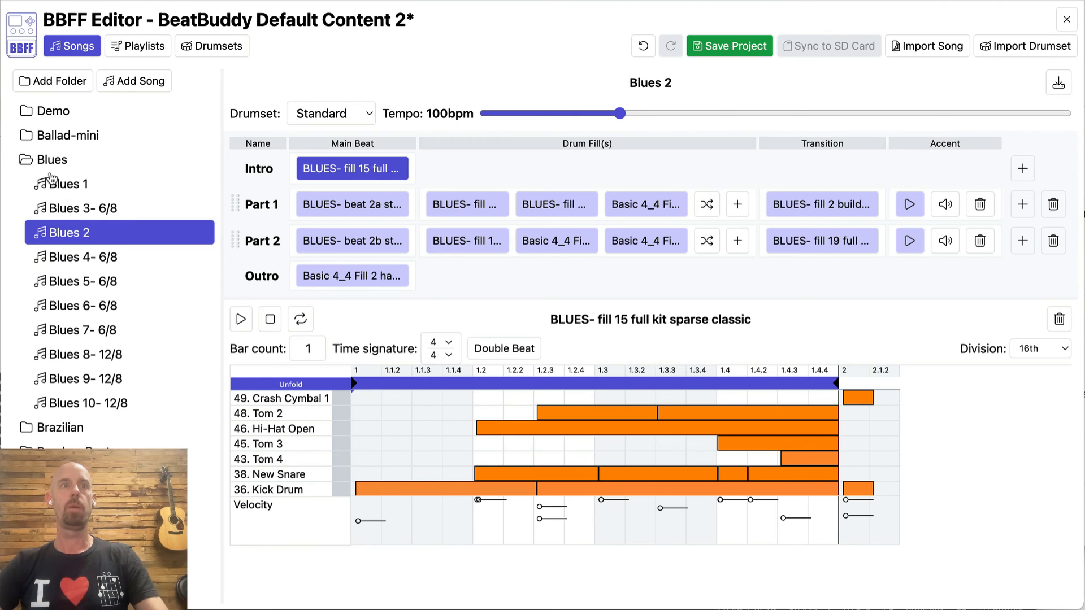
left_click_drag(27, 115, 78, 151)
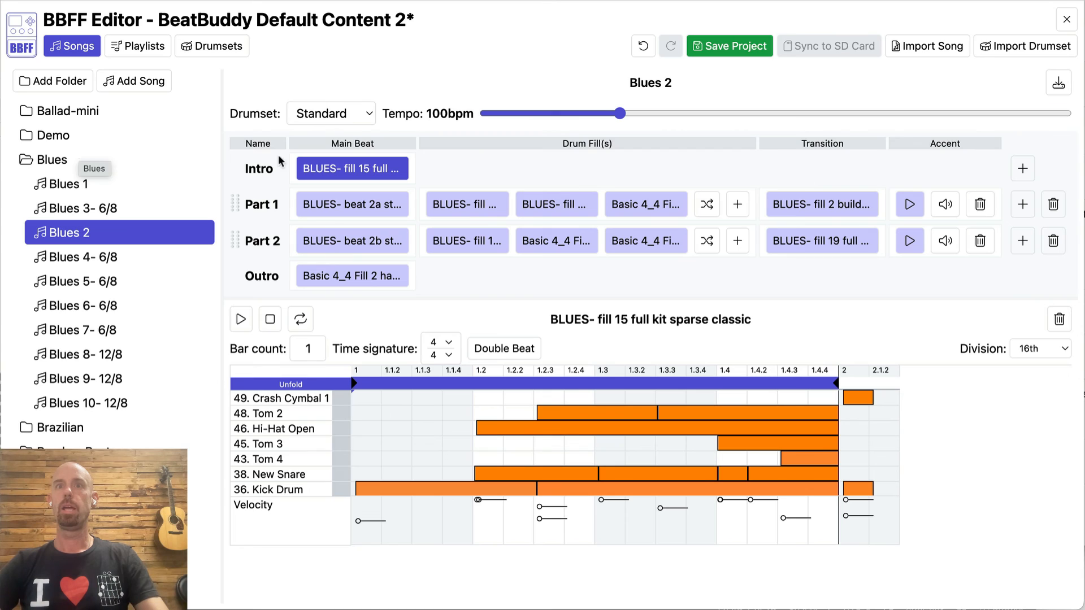
Download the song Blues 2.
left_click(1054, 87)
mouse_move(938, 31)
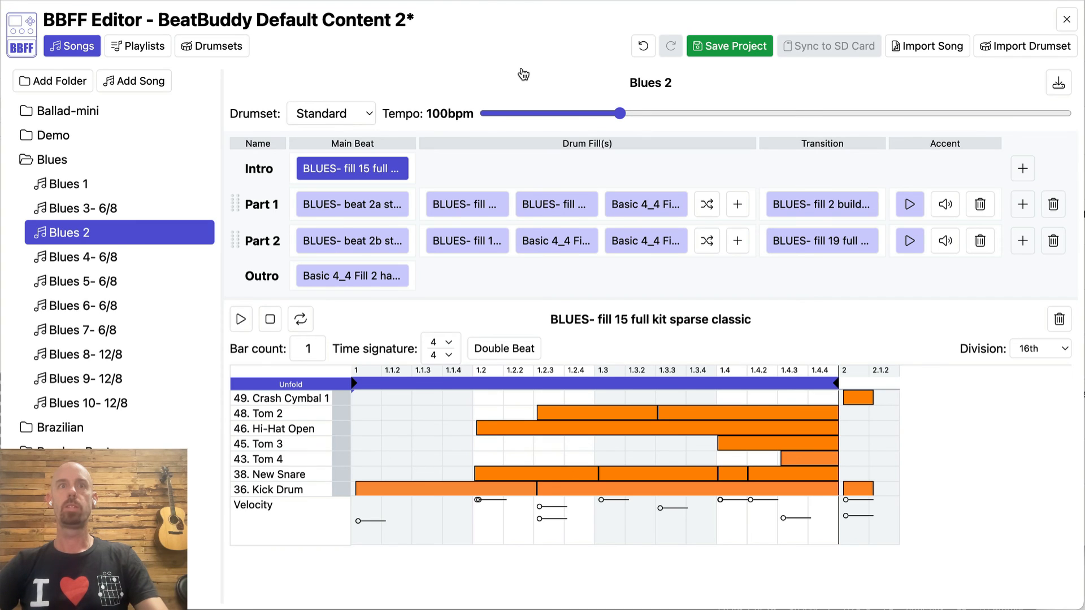
Create a new playlist and open it for adding songs.
left_click(151, 51)
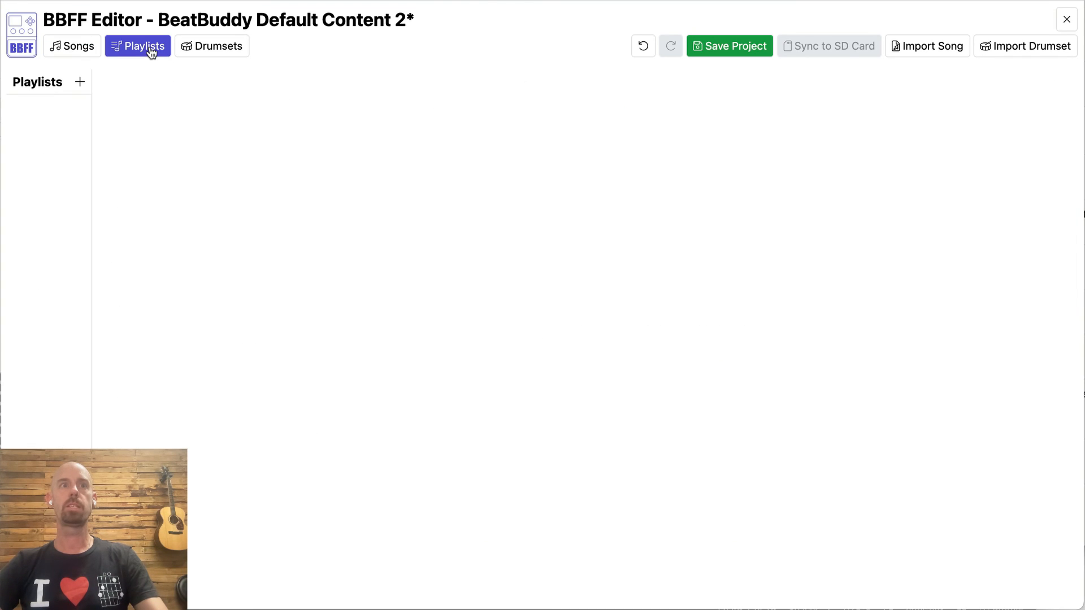
left_click(79, 85)
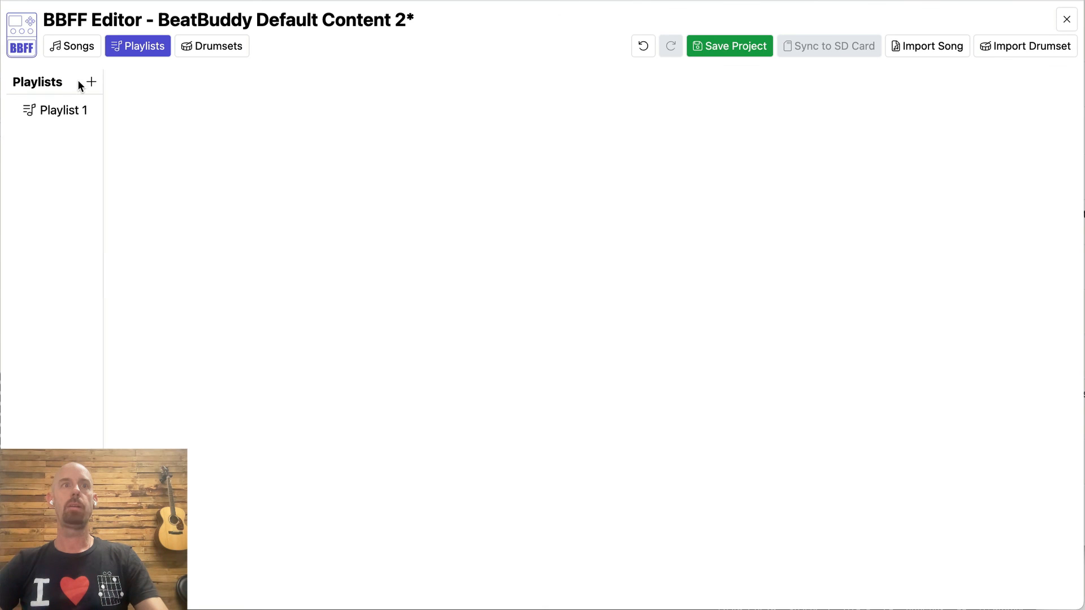
left_click(38, 116)
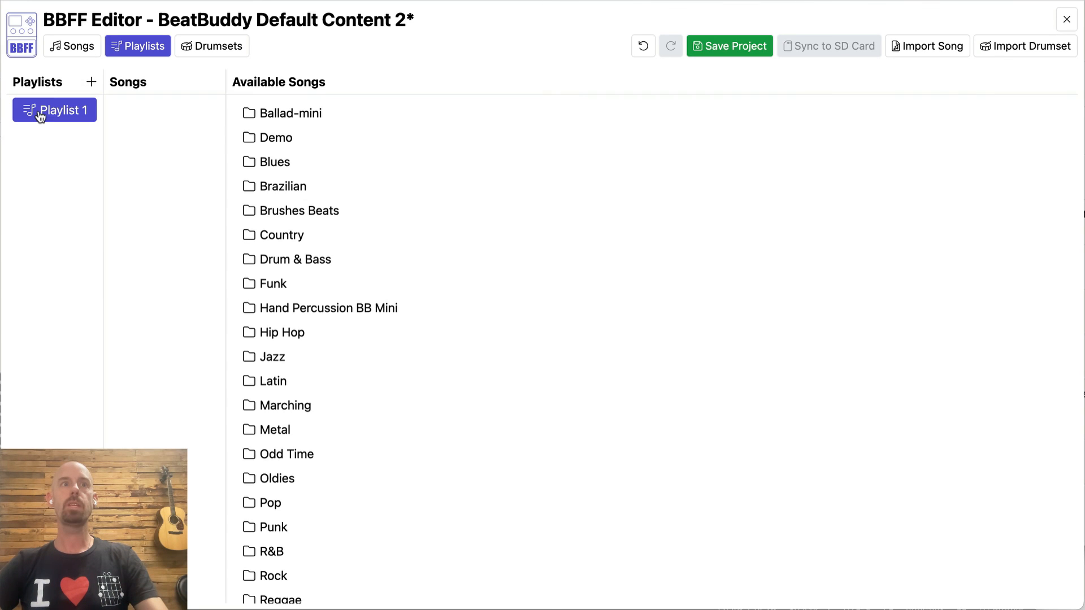
Add Ballad 2 from Ballad-mini and Blues 1 and Blues 2 from Blues to the playlist, in that order.
left_click(249, 115)
double_click(274, 140)
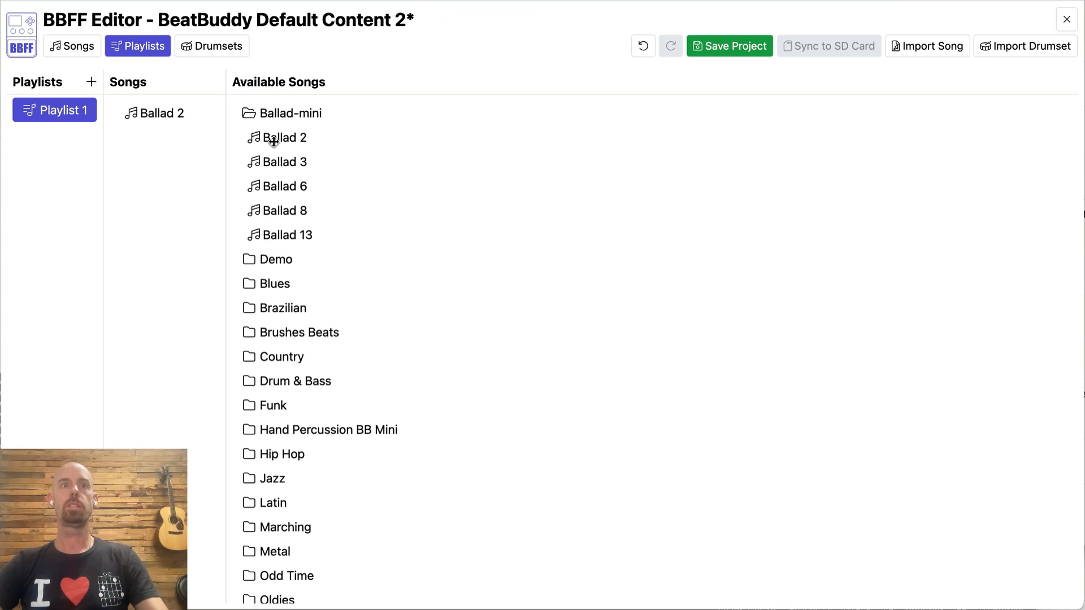
left_click(252, 286)
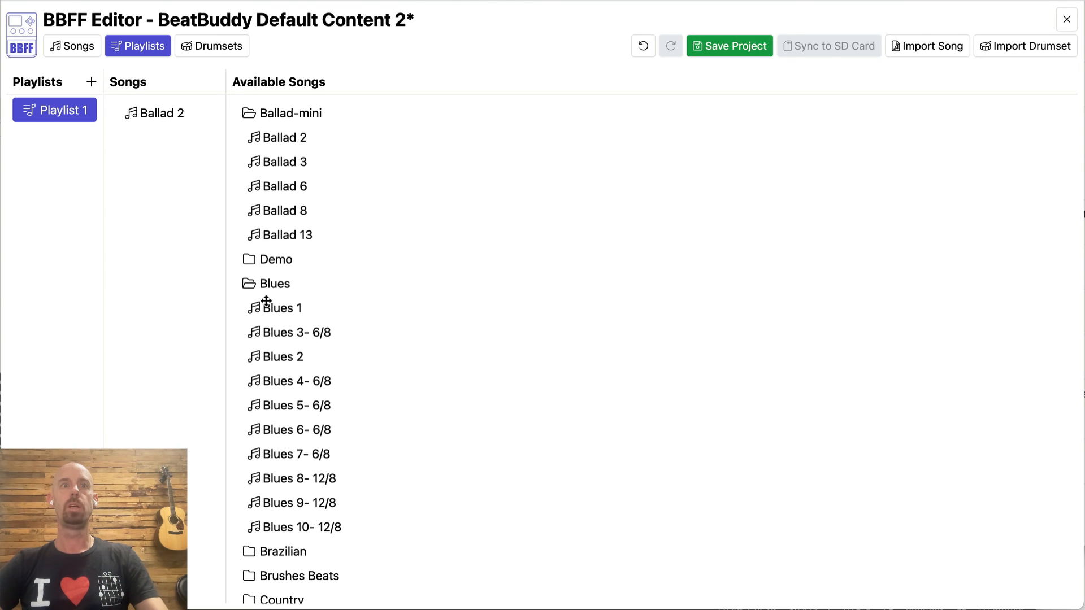
left_click_drag(266, 301, 206, 231)
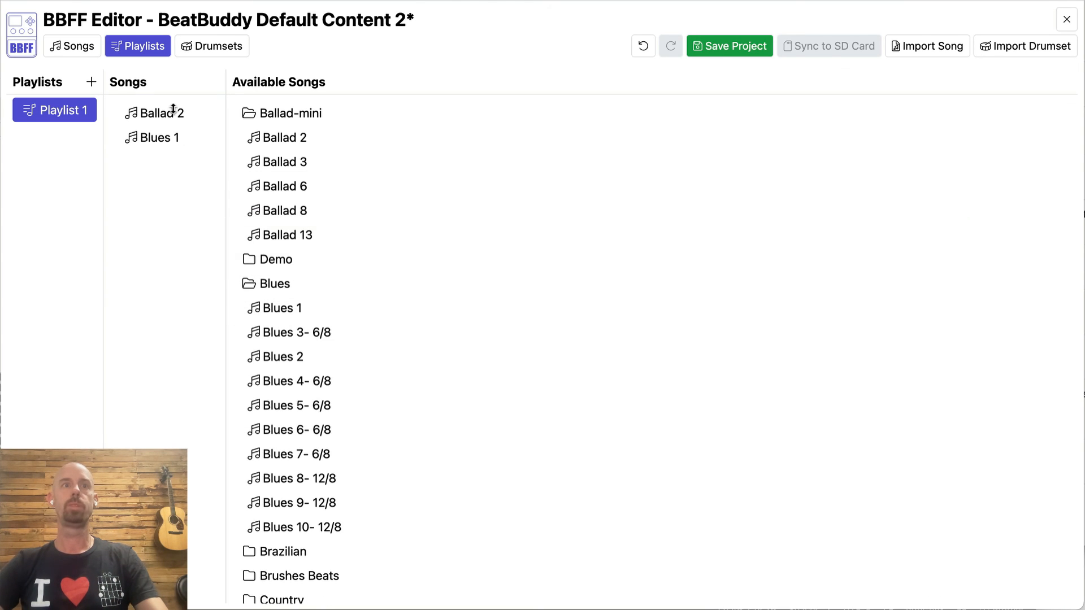
left_click_drag(174, 109, 180, 176)
double_click(265, 357)
double_click(266, 356)
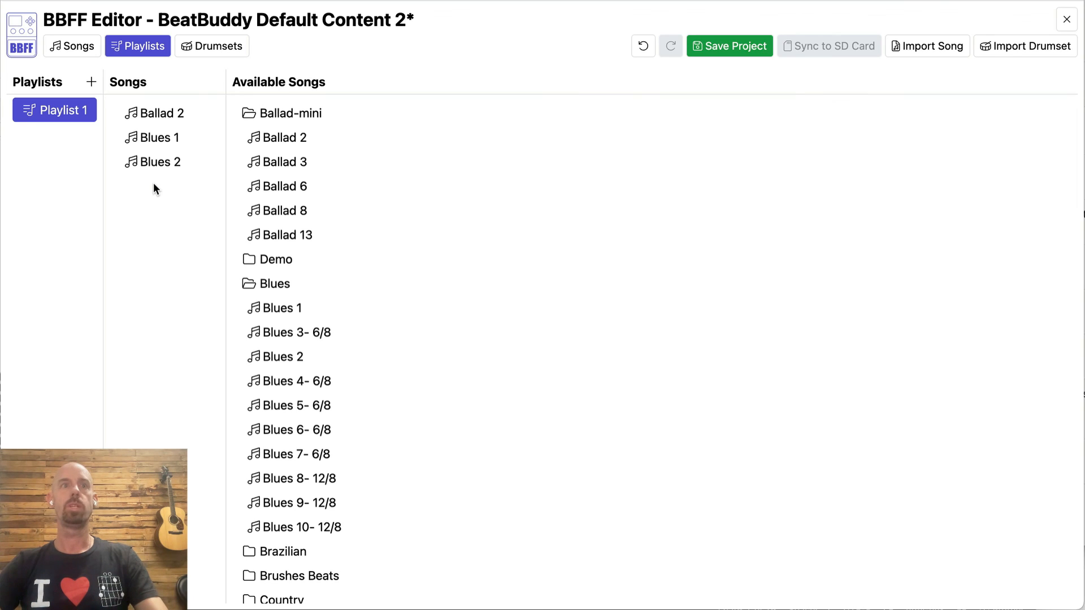
Rename the playlist as My Playlist.
double_click(62, 109)
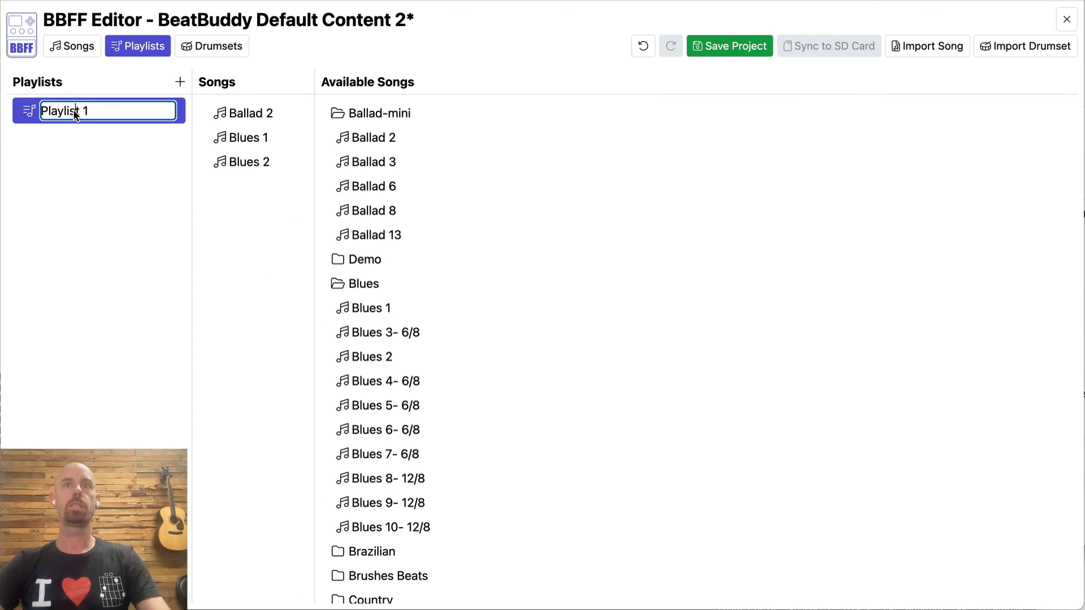
key("BackSpace")
key("BackSpace")
key("BackSpace")
key("BackSpace")
key("BackSpace")
key("BackSpace")
key("BackSpace")
key("BackSpace")
key("BackSpace")
key("BackSpace")
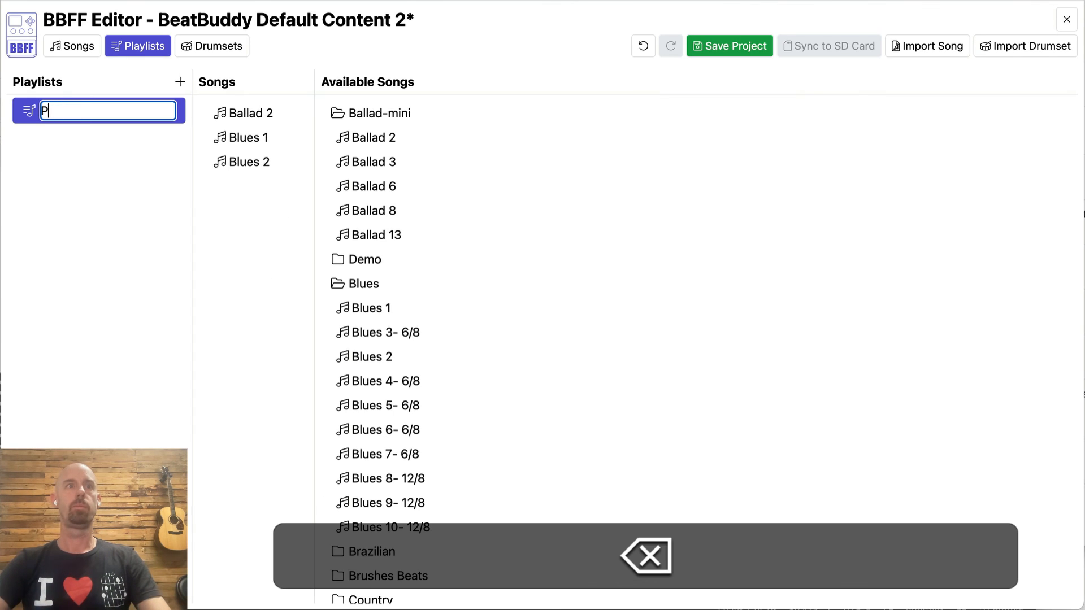
type("Mu")
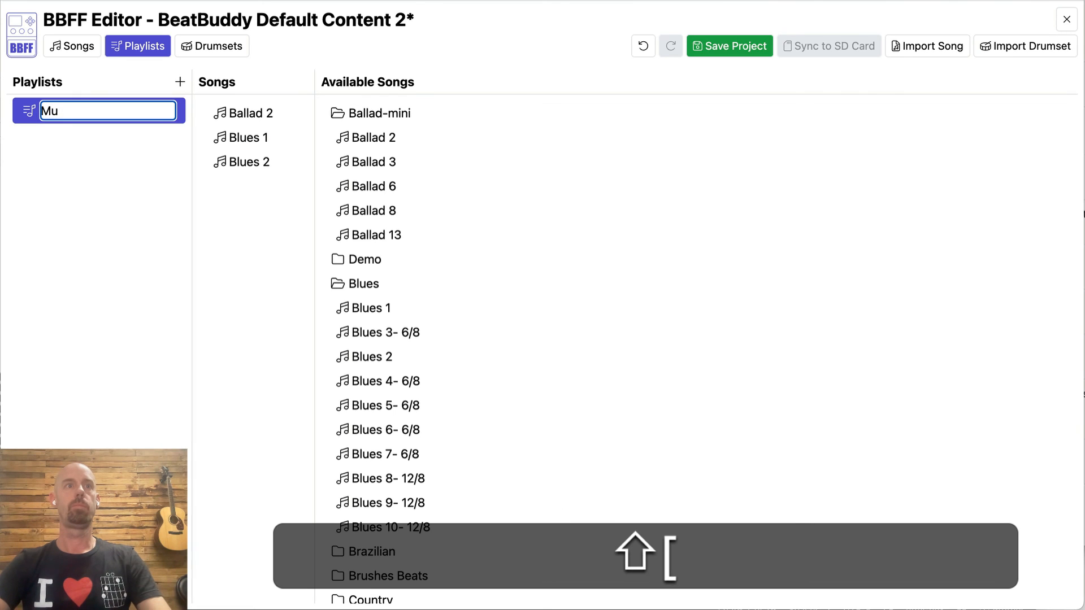
key("BackSpace")
type("y ")
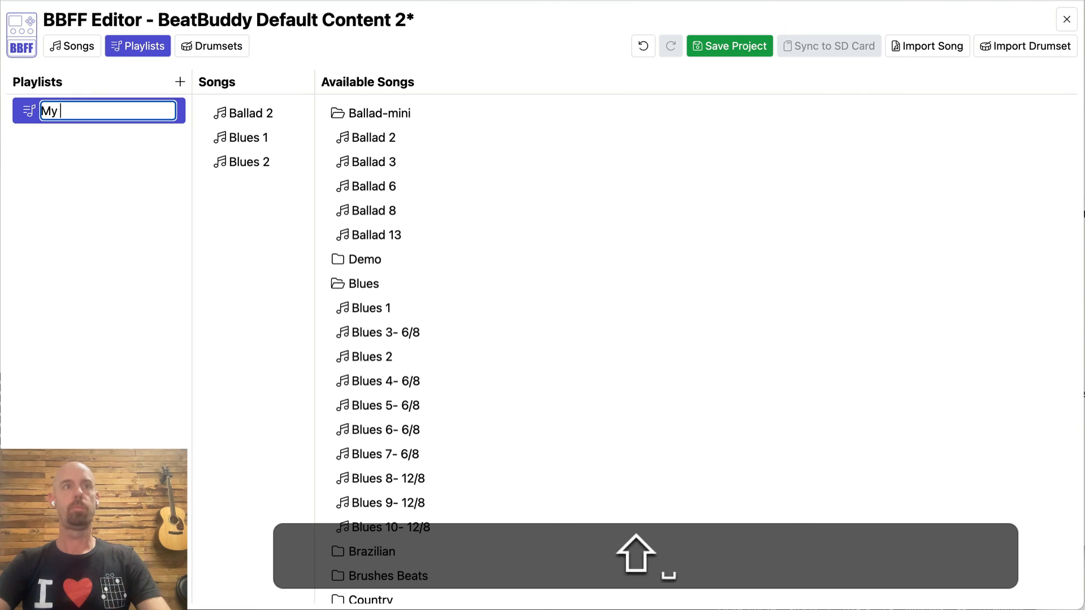
type("Playlist")
key("Return")
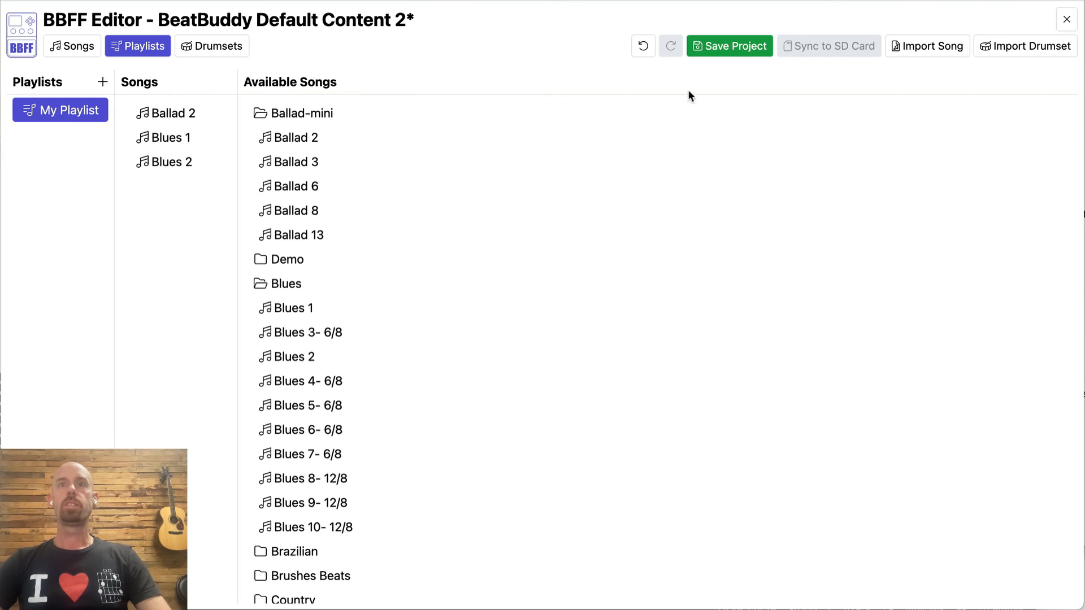
Save the project and sync it to the NO NAME SD card, allowing the site to edit its files.
left_click(739, 52)
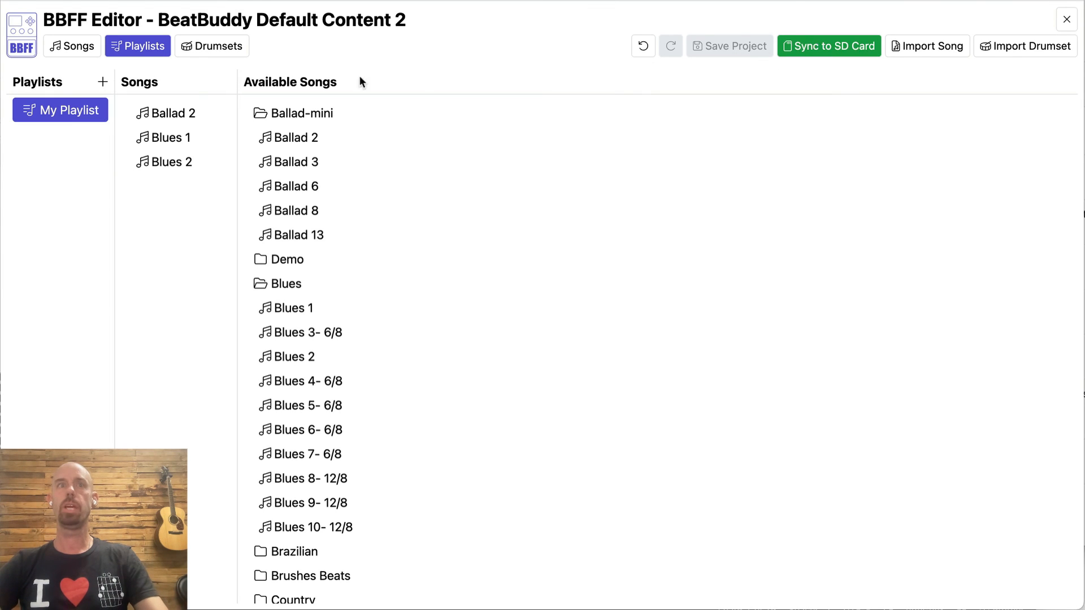
left_click(87, 52)
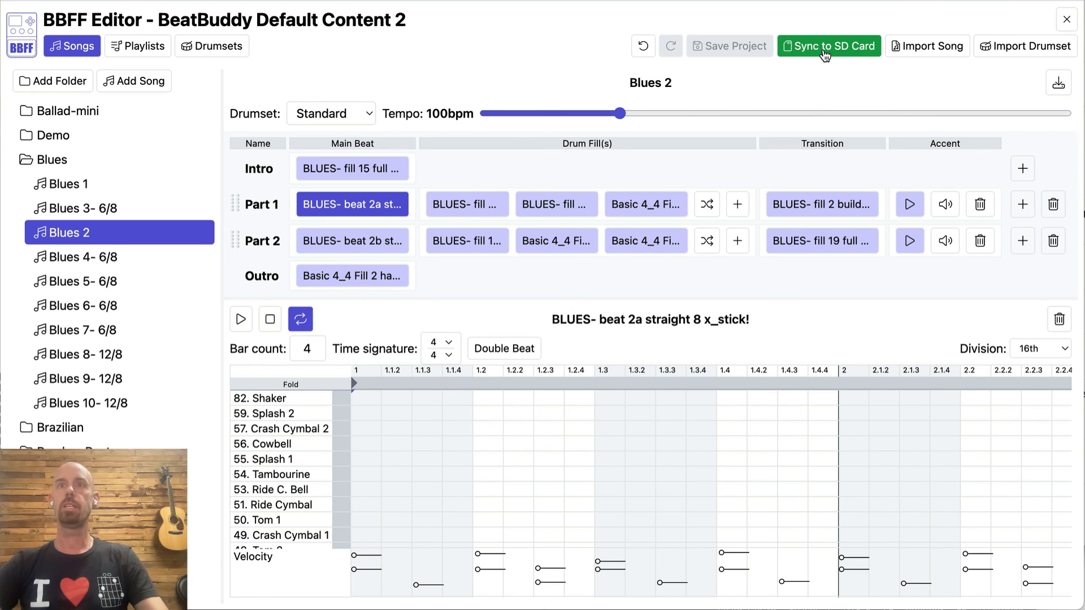
left_click(825, 55)
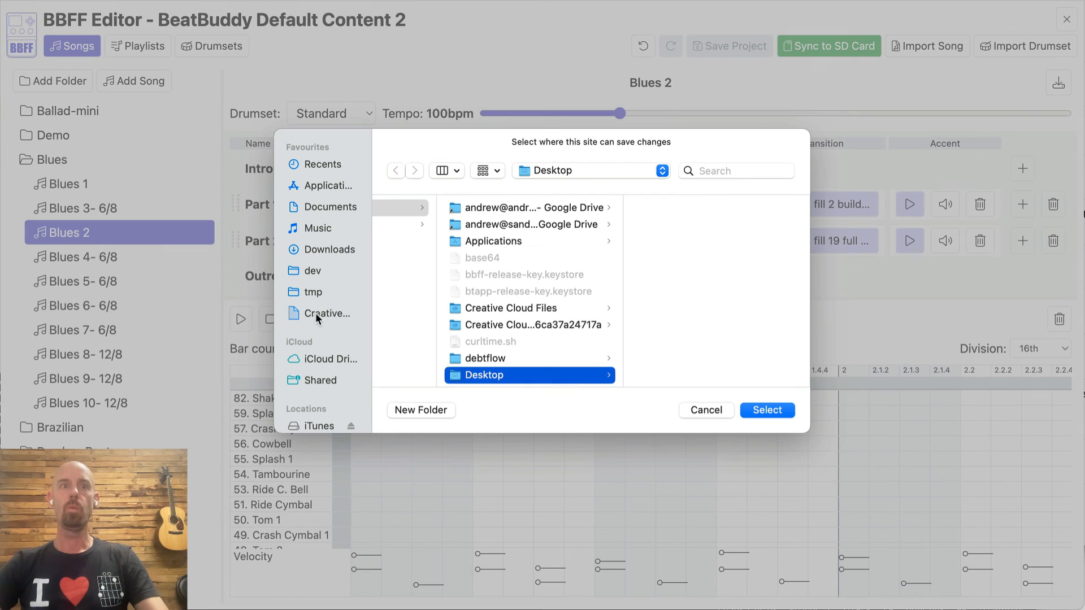
scroll(319, 339, "down", 5)
left_click(311, 411)
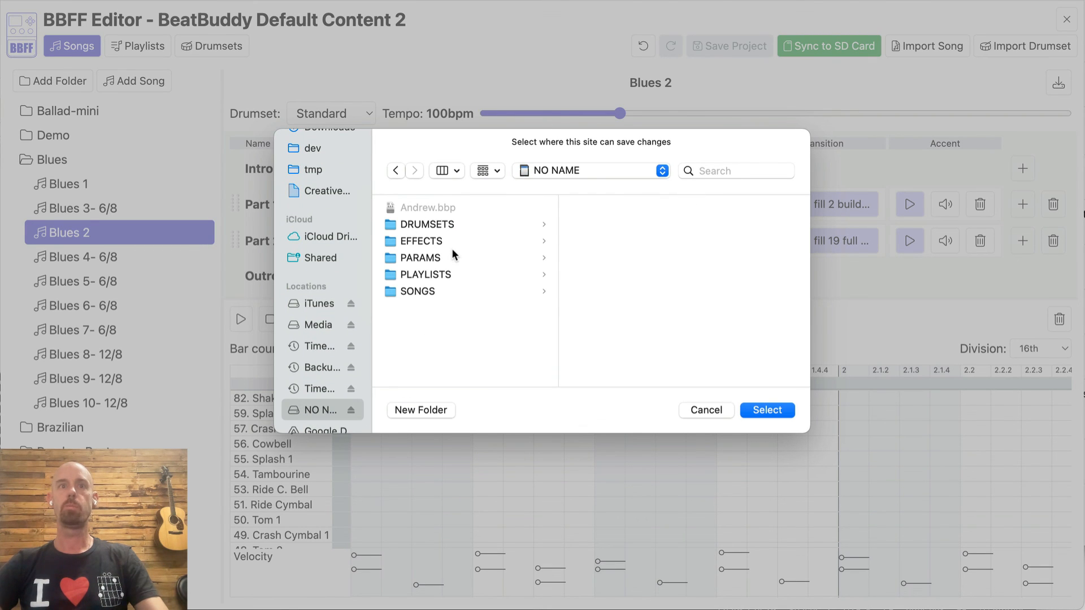
left_click(763, 411)
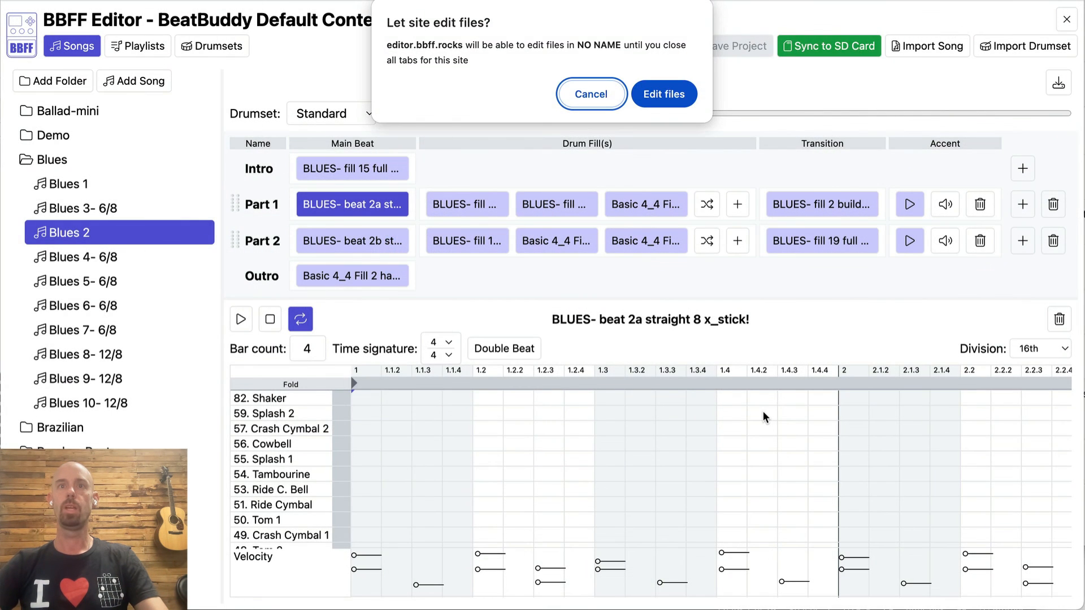
left_click(668, 101)
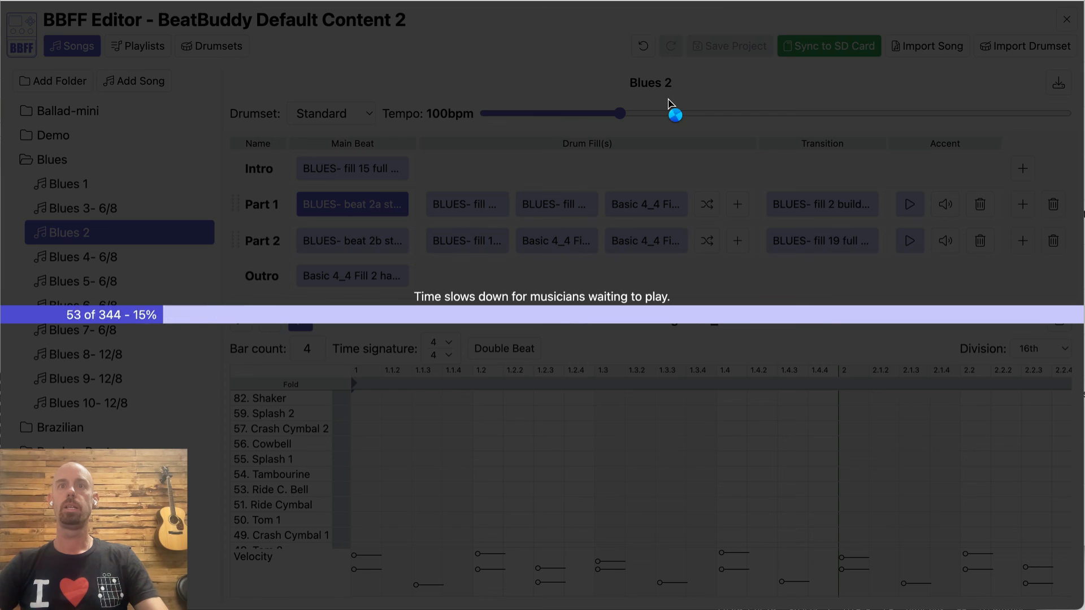